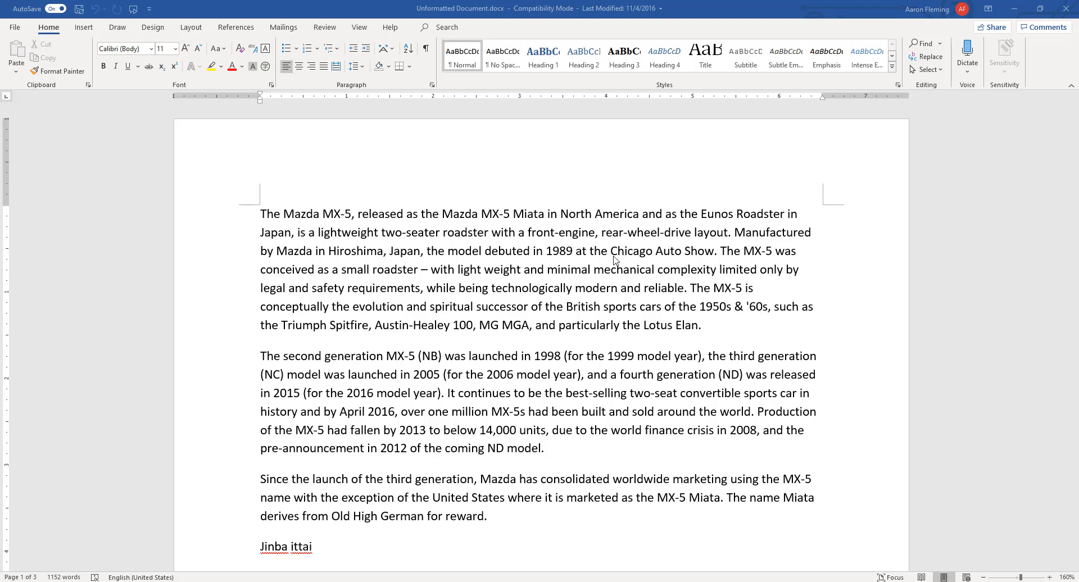
# - Look through Unformatted Document.docx to review its plain, unstyled text from start to finish
pyautogui.scroll(-4, 554, 247)
pyautogui.scroll(-2, 551, 247)
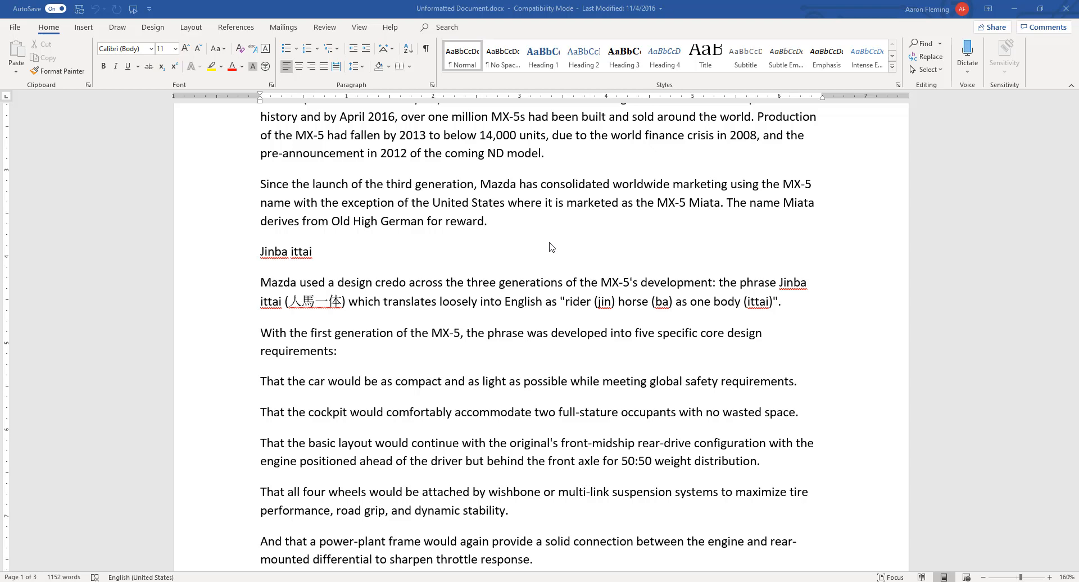
pyautogui.scroll(5, 551, 247)
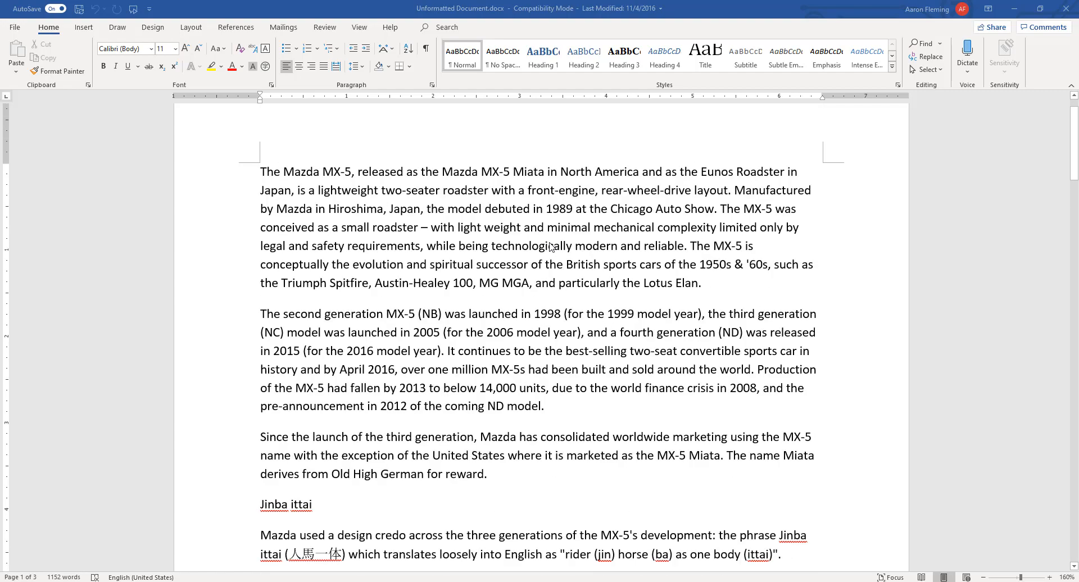
pyautogui.scroll(-2, 552, 247)
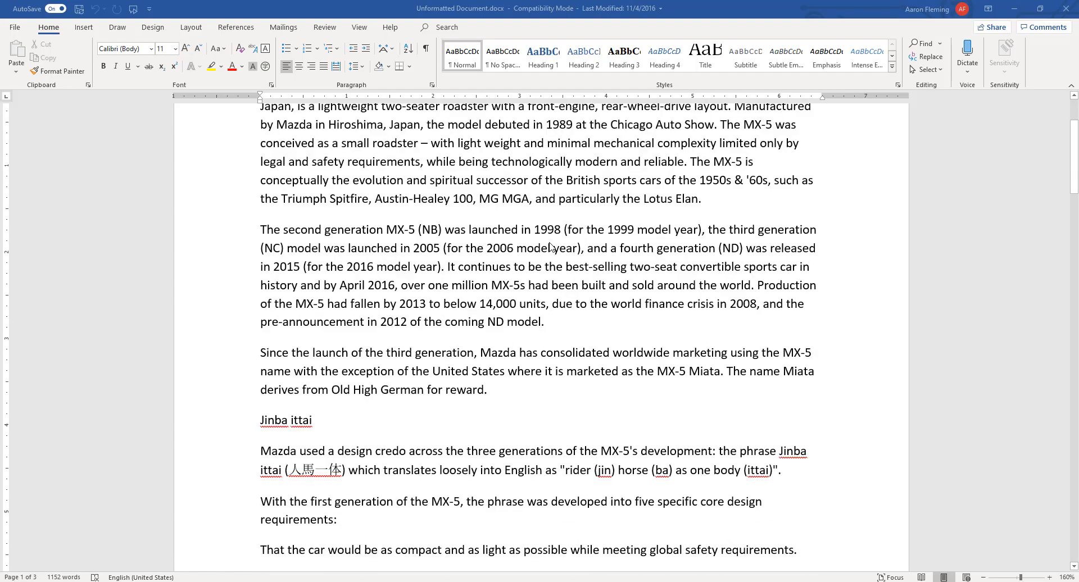
pyautogui.scroll(-15, 551, 247)
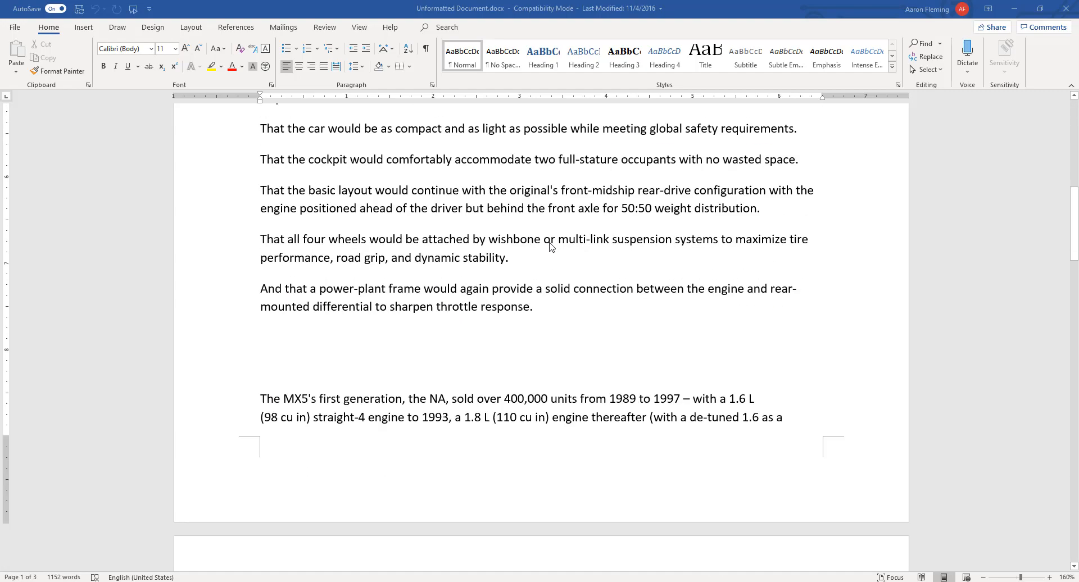
pyautogui.scroll(-15, 550, 247)
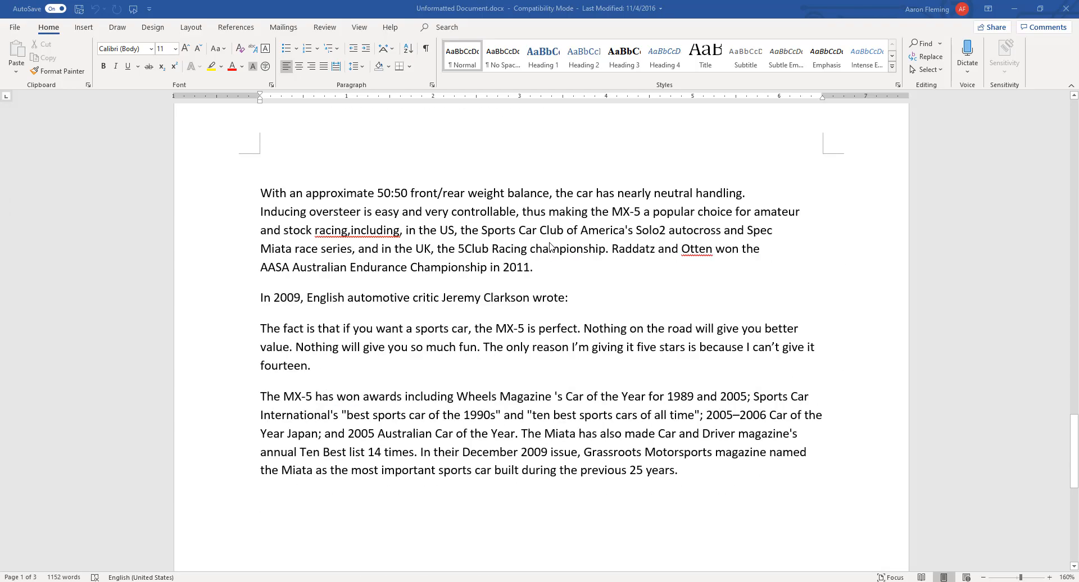
pyautogui.scroll(-1, 550, 248)
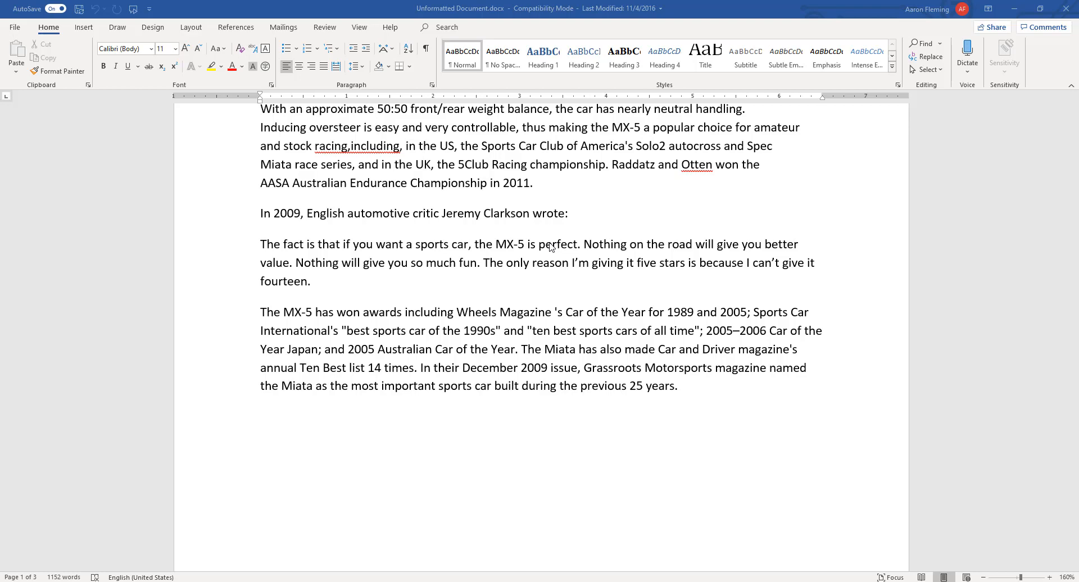
pyautogui.scroll(10, 551, 247)
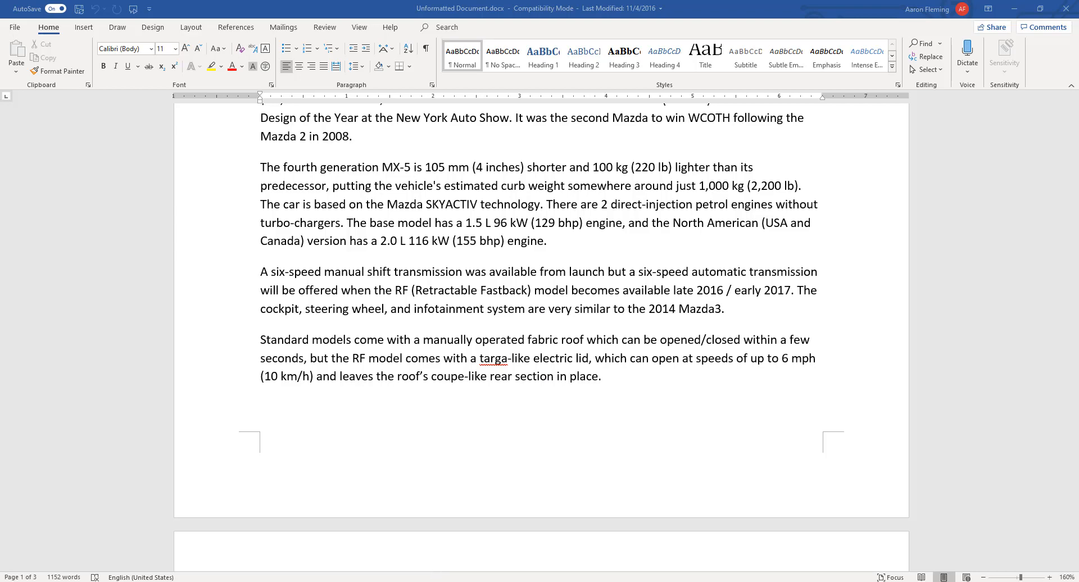
# - Switch to formatted Document.docx, return to its cover page and zoom out to 90% for a side-by-side page view
pyautogui.moveTo(428, 581)
pyautogui.moveTo(1078, 225); pyautogui.dragTo(444, 1)
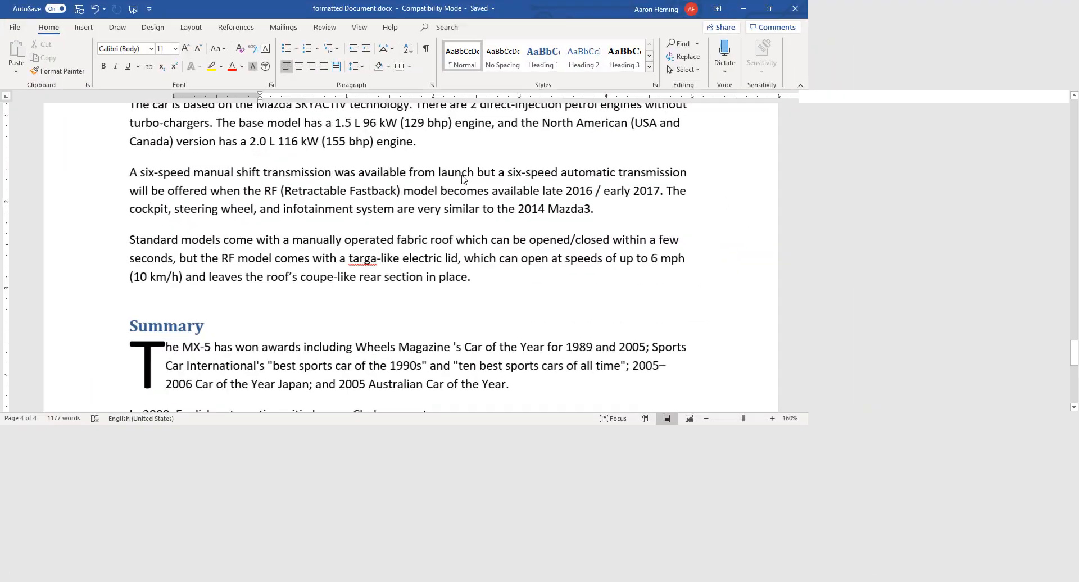
pyautogui.scroll(20, 467, 243)
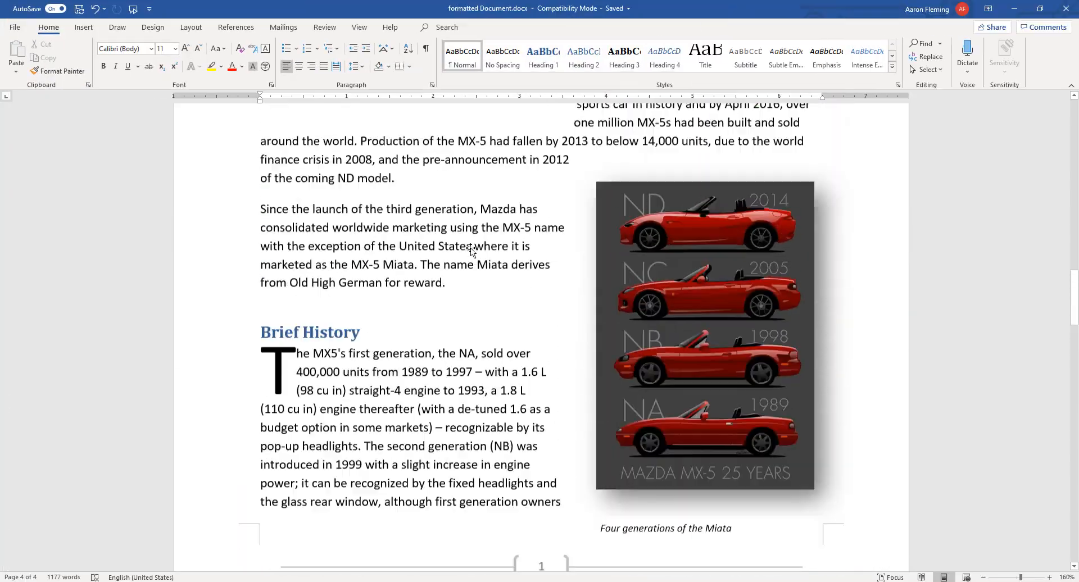
pyautogui.scroll(8, 471, 248)
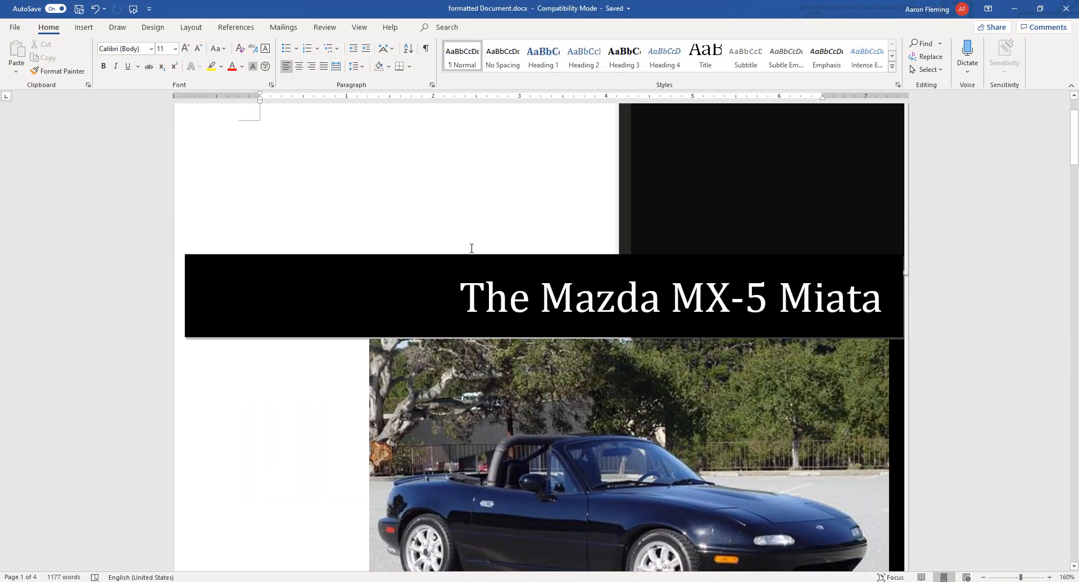
pyautogui.click(984, 578)
pyautogui.click(983, 578)
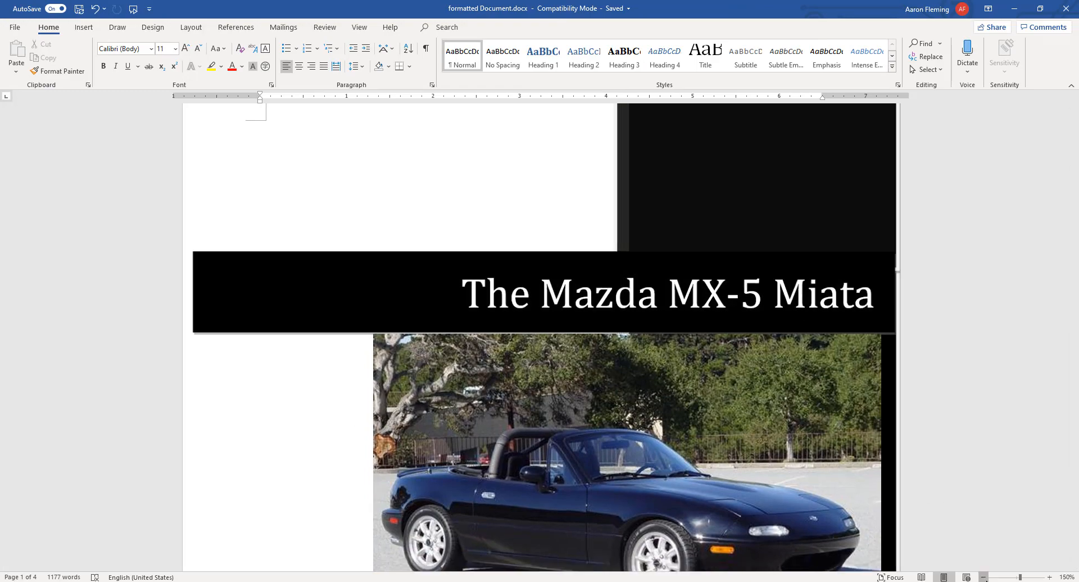
pyautogui.click(984, 578)
pyautogui.click(983, 577)
pyautogui.click(984, 578)
pyautogui.click(983, 578)
pyautogui.click(983, 578)
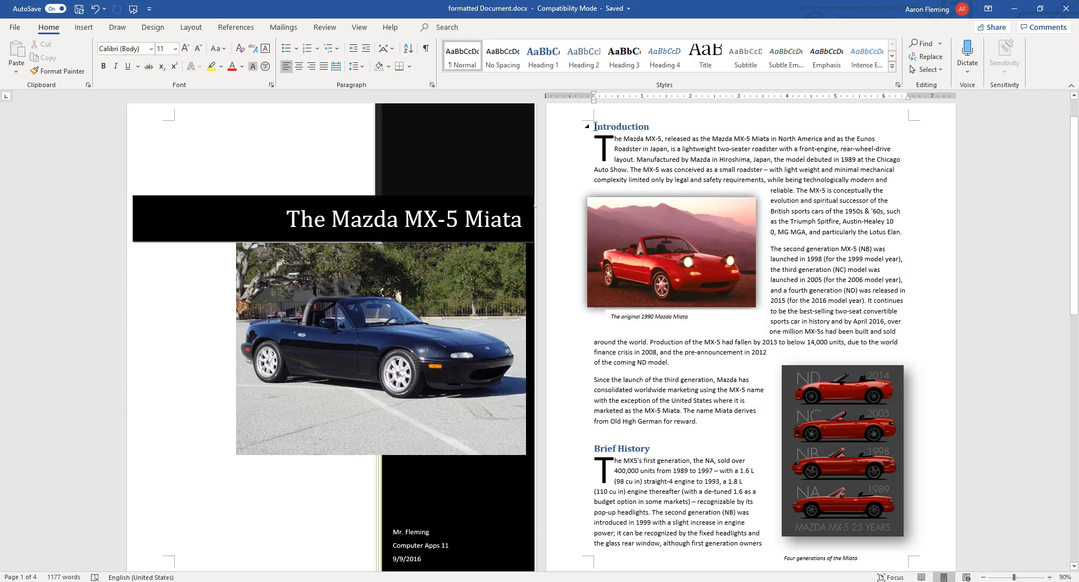
# - Examine the finished example's headings, drop caps, picture captions, page numbers, sidebar and quote formatting across all pages
pyautogui.moveTo(594, 126); pyautogui.dragTo(652, 127)
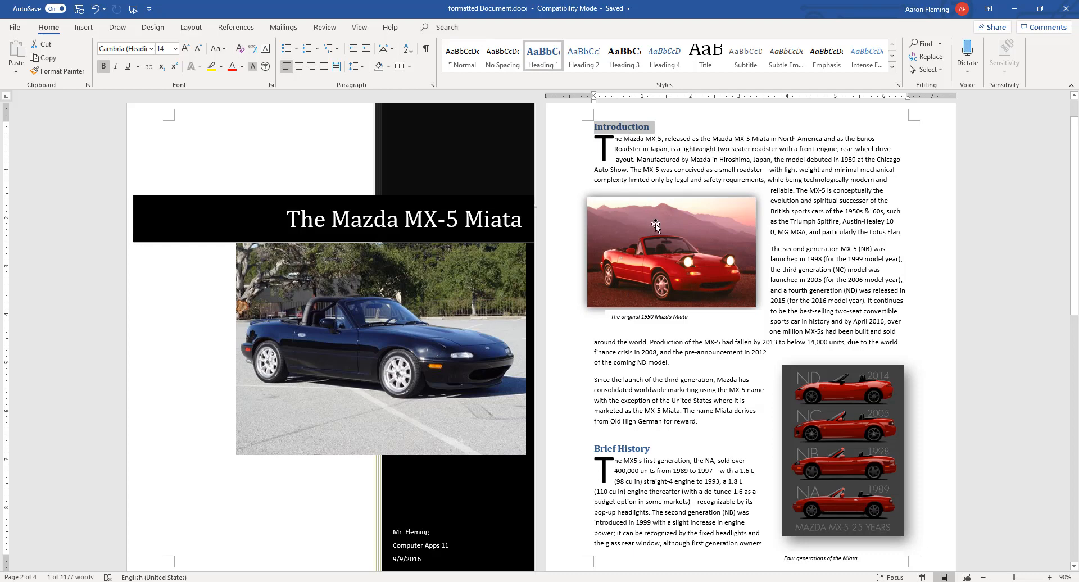
pyautogui.click(655, 318)
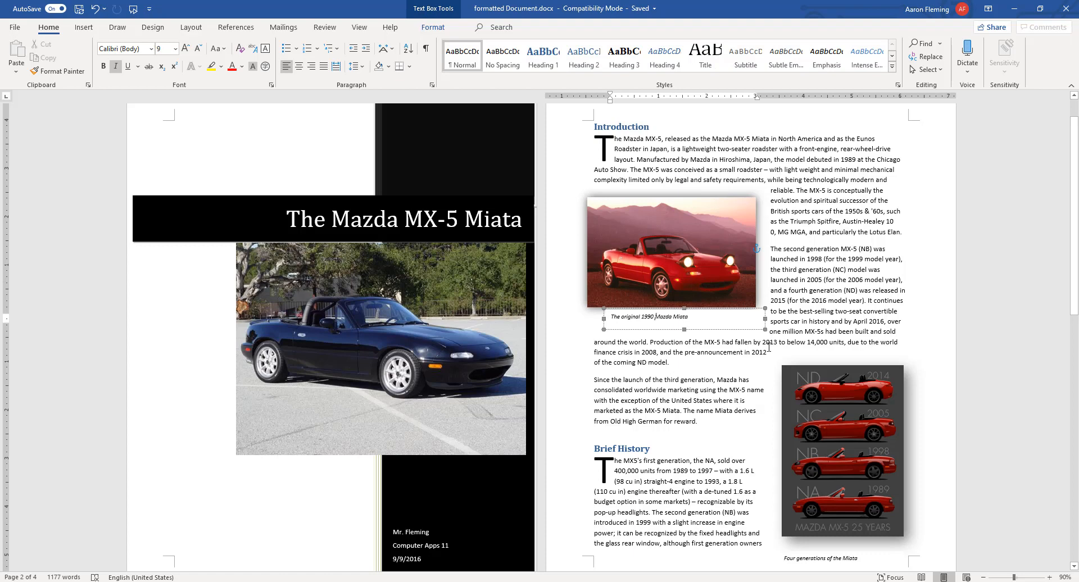
pyautogui.scroll(-3, 716, 432)
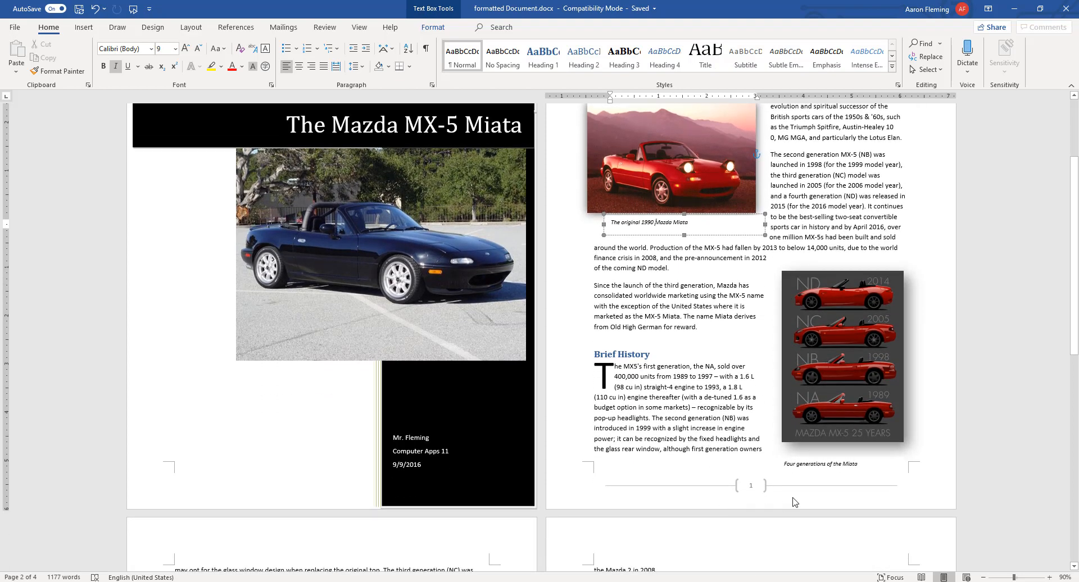
pyautogui.scroll(-3, 792, 475)
pyautogui.scroll(-7, 792, 475)
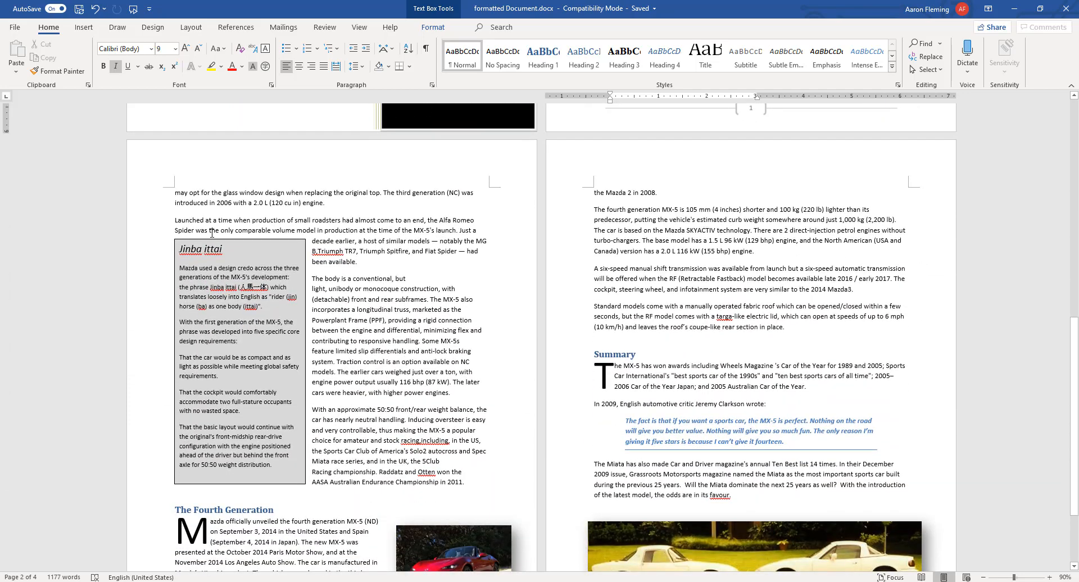
pyautogui.scroll(-3, 236, 245)
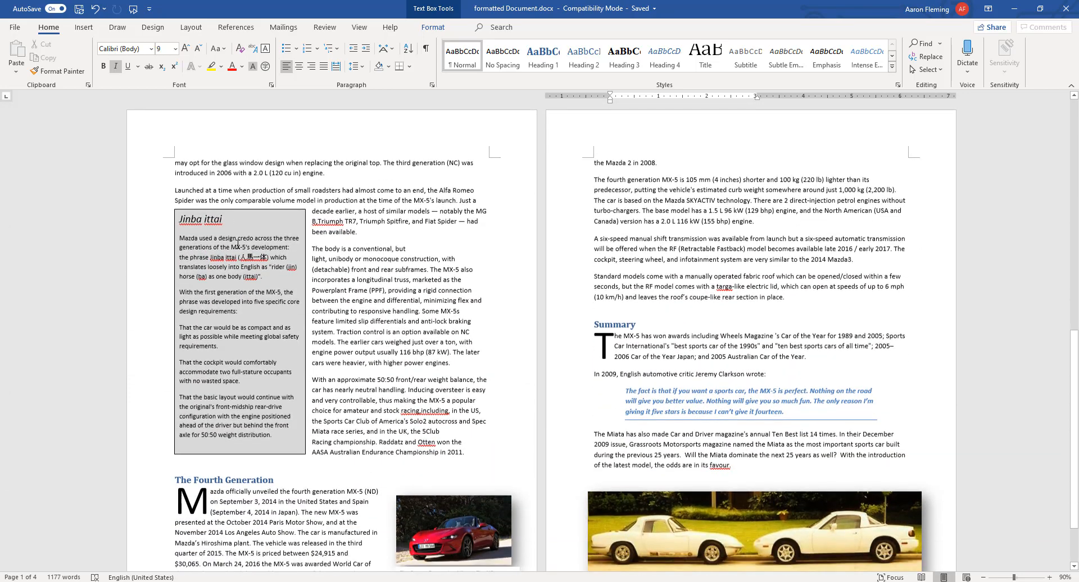
pyautogui.scroll(-1, 228, 279)
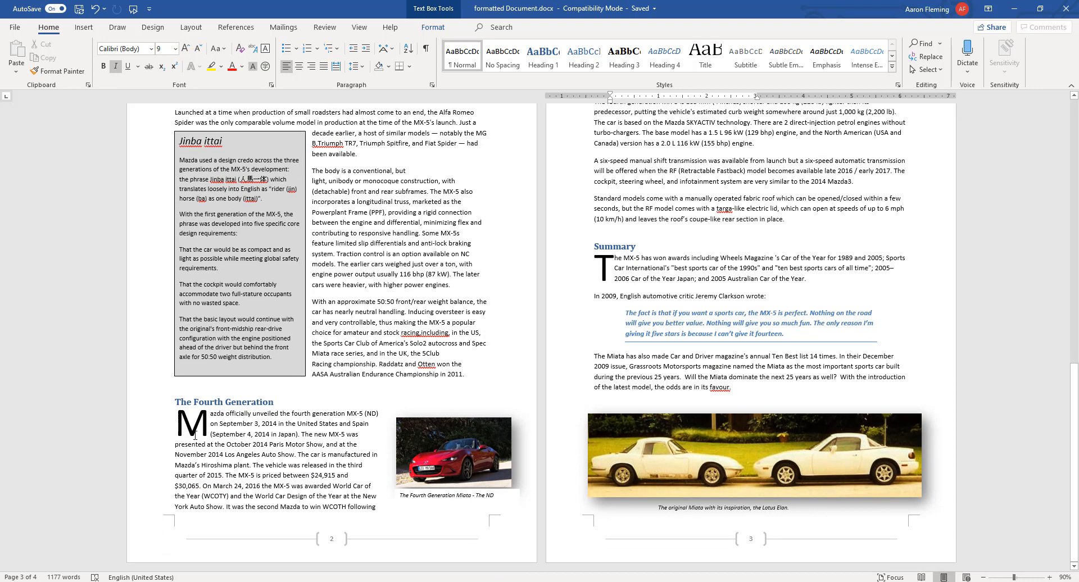
pyautogui.click(696, 320)
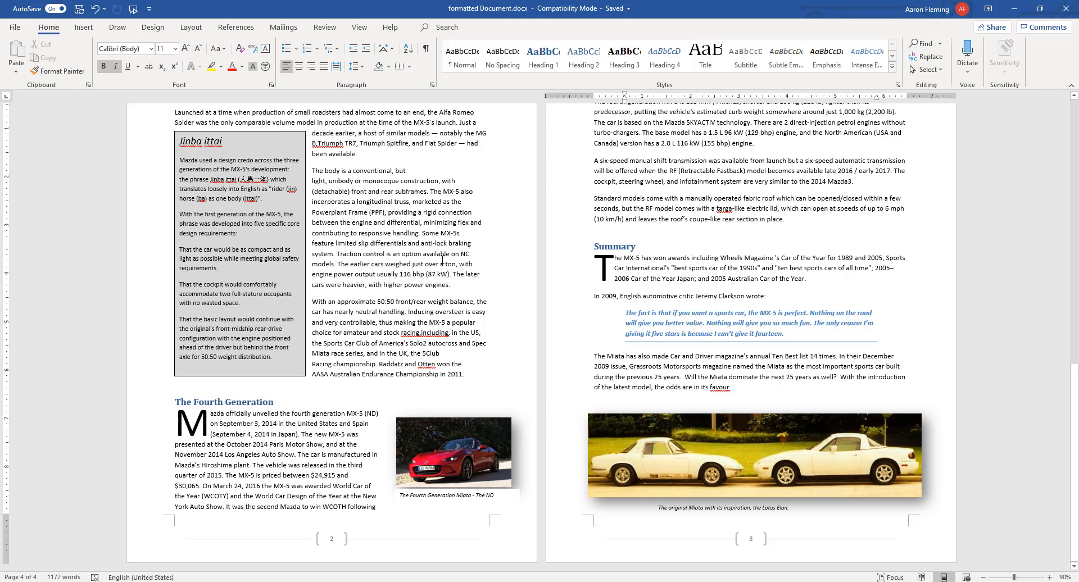
pyautogui.scroll(8, 442, 260)
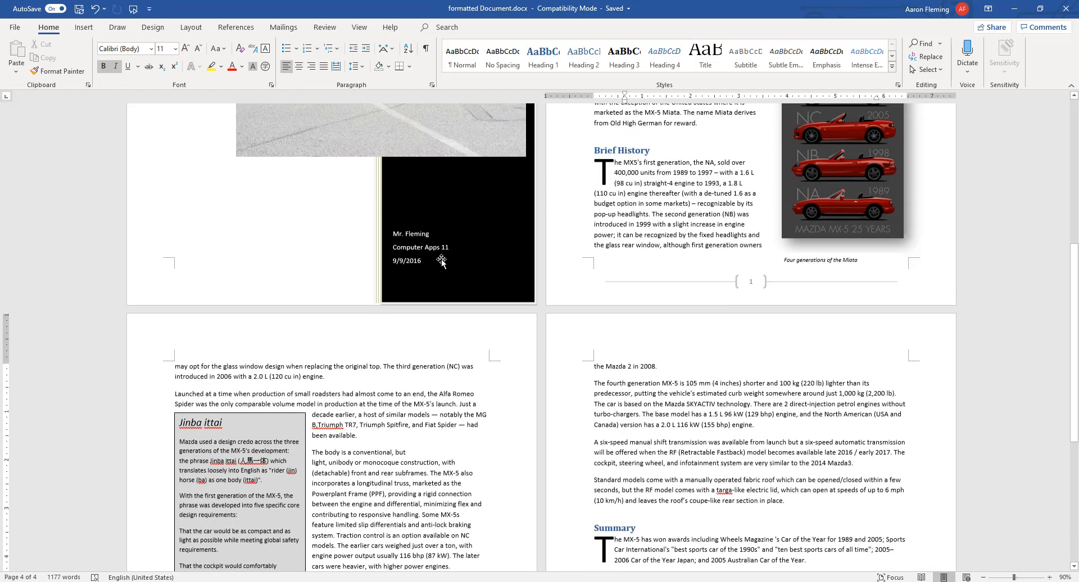
pyautogui.scroll(8, 443, 261)
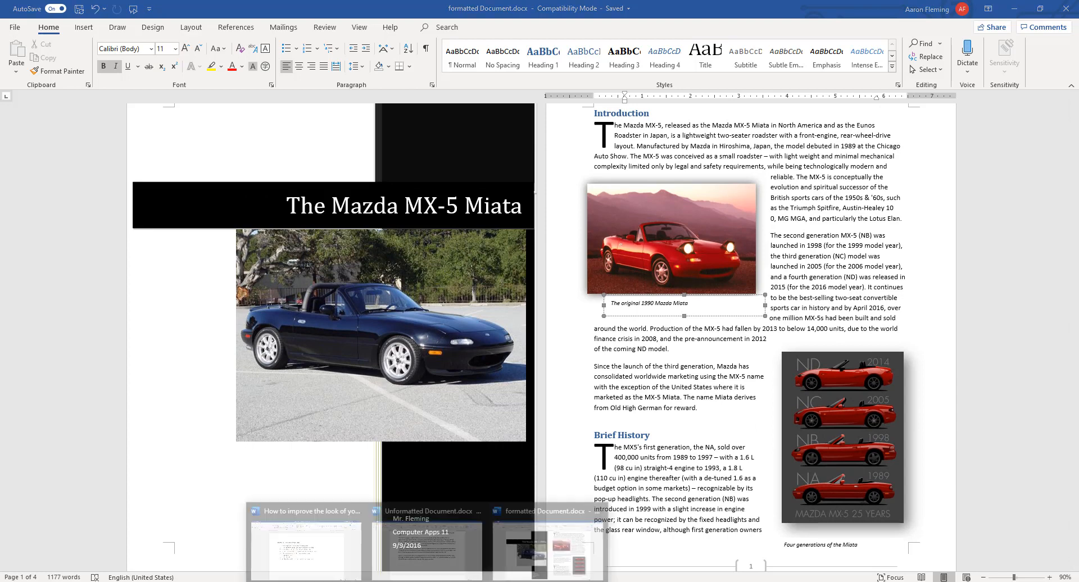
# - Switch back to Unformatted Document.docx and insert the built-in Motion cover page
pyautogui.click(429, 569)
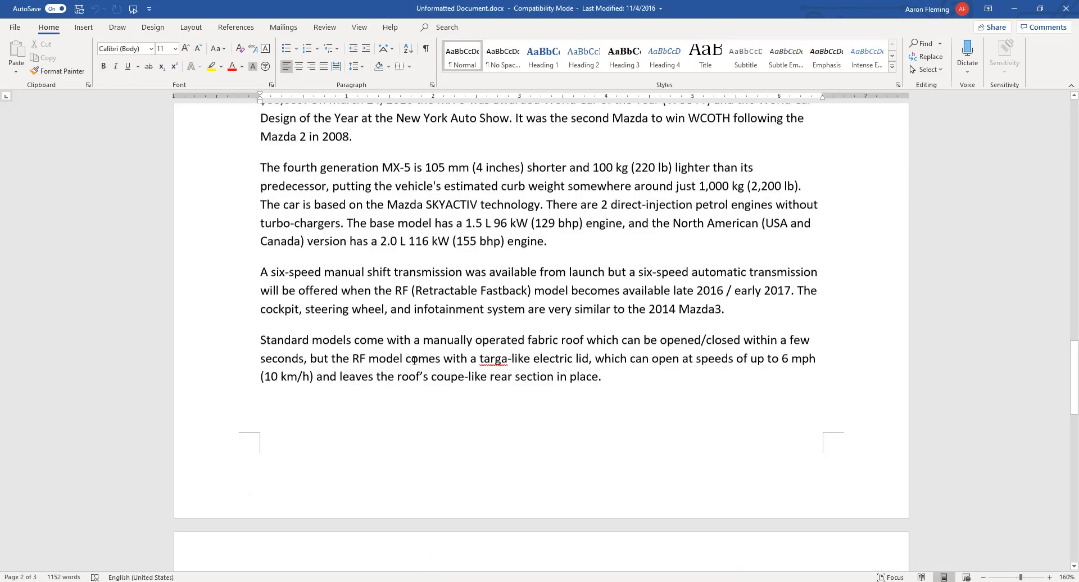
pyautogui.scroll(18, 414, 362)
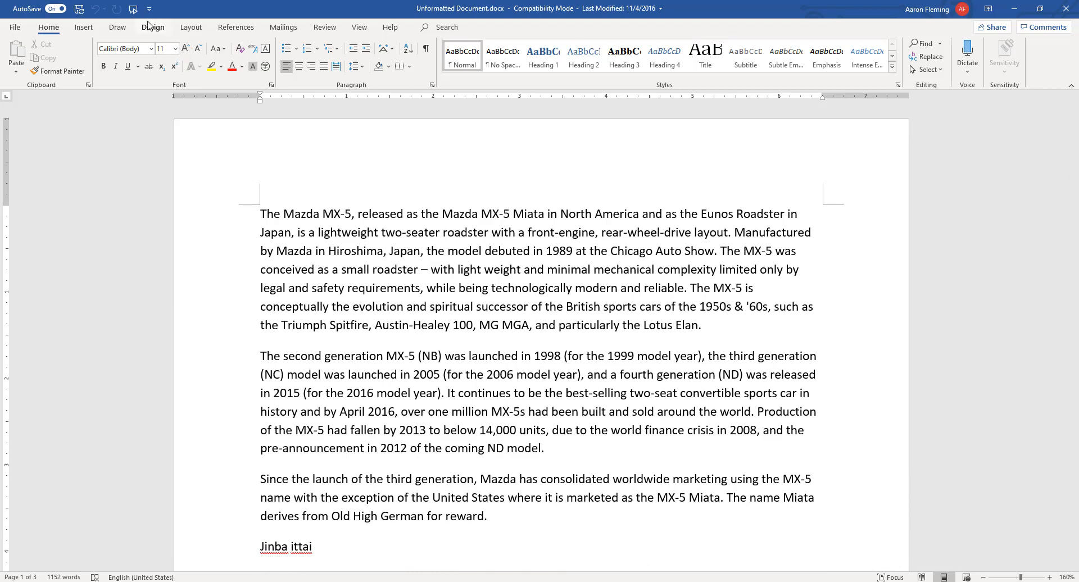
pyautogui.click(84, 28)
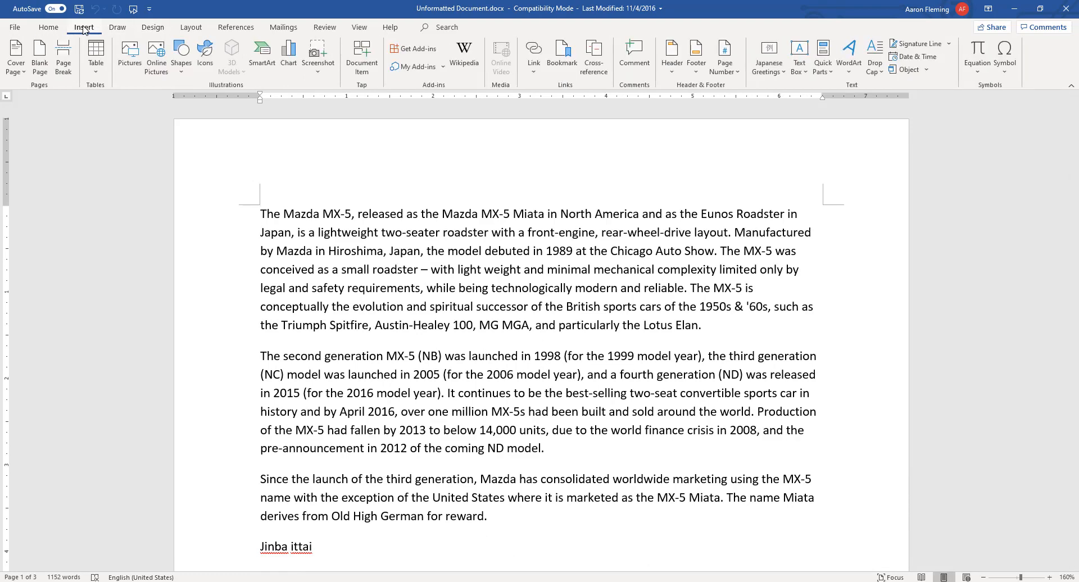
pyautogui.click(24, 71)
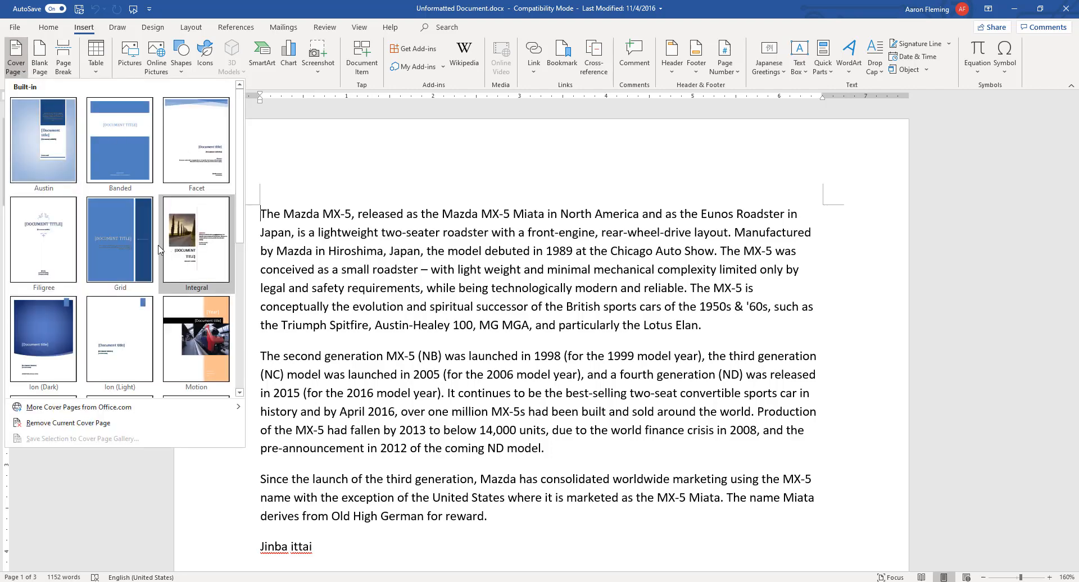
pyautogui.scroll(-3, 158, 324)
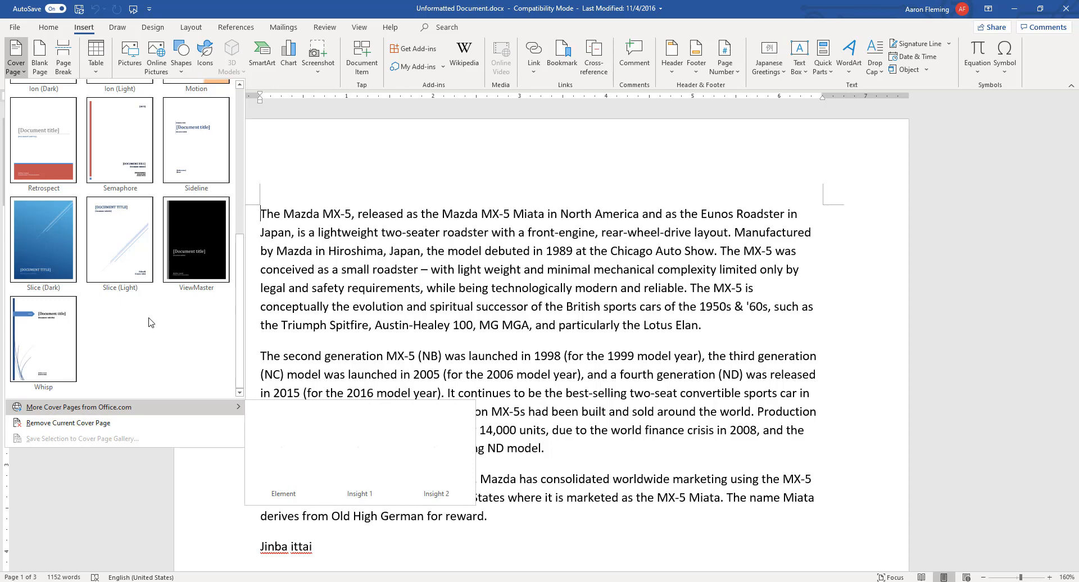
pyautogui.scroll(3, 155, 303)
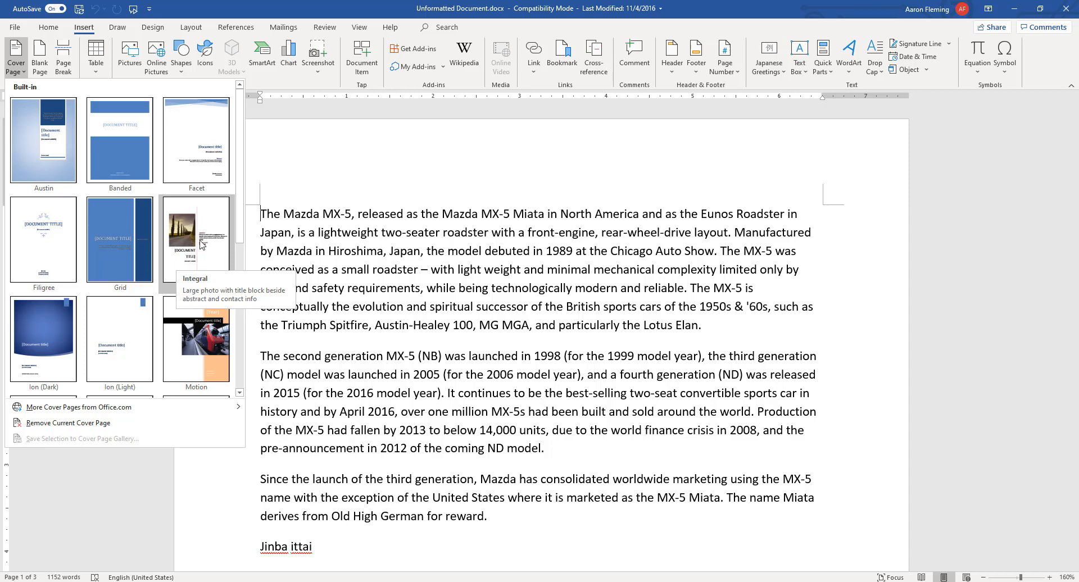
pyautogui.press('Escape')
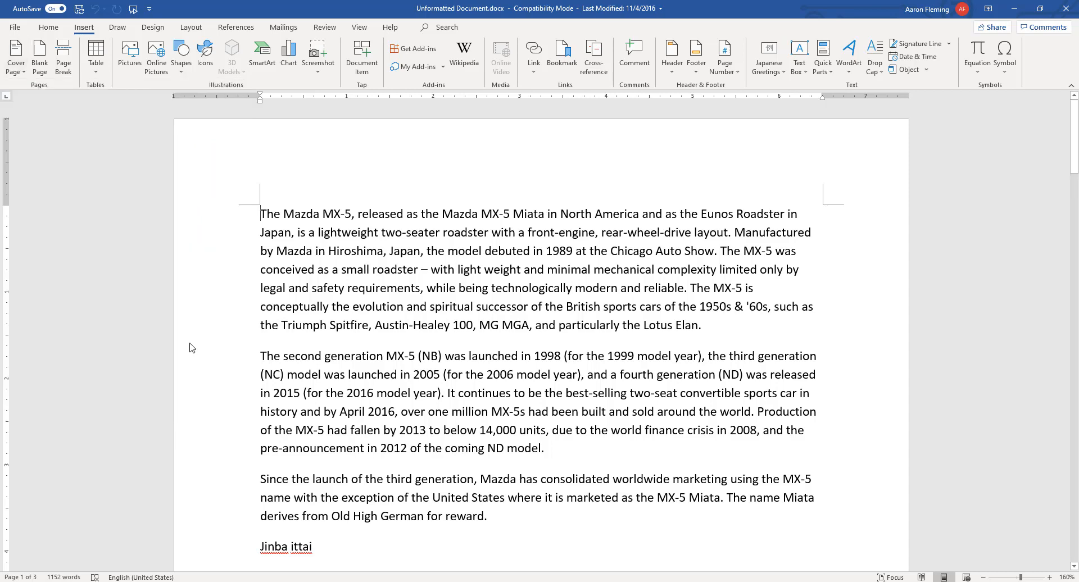
pyautogui.scroll(-3, 427, 249)
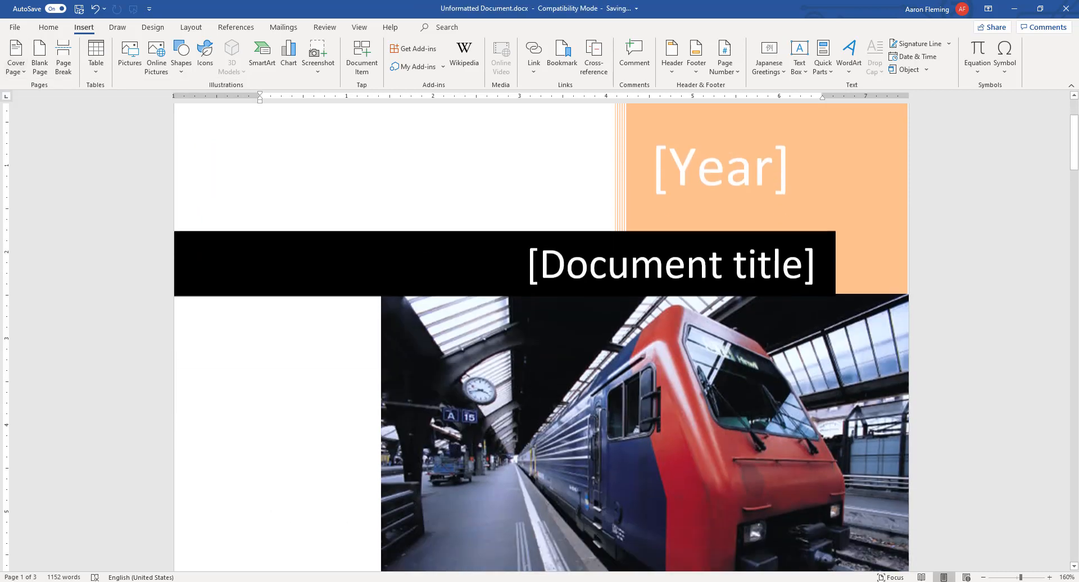
# - Delete the train photo and the [Year] placeholder from the cover page
pyautogui.scroll(-1, 427, 253)
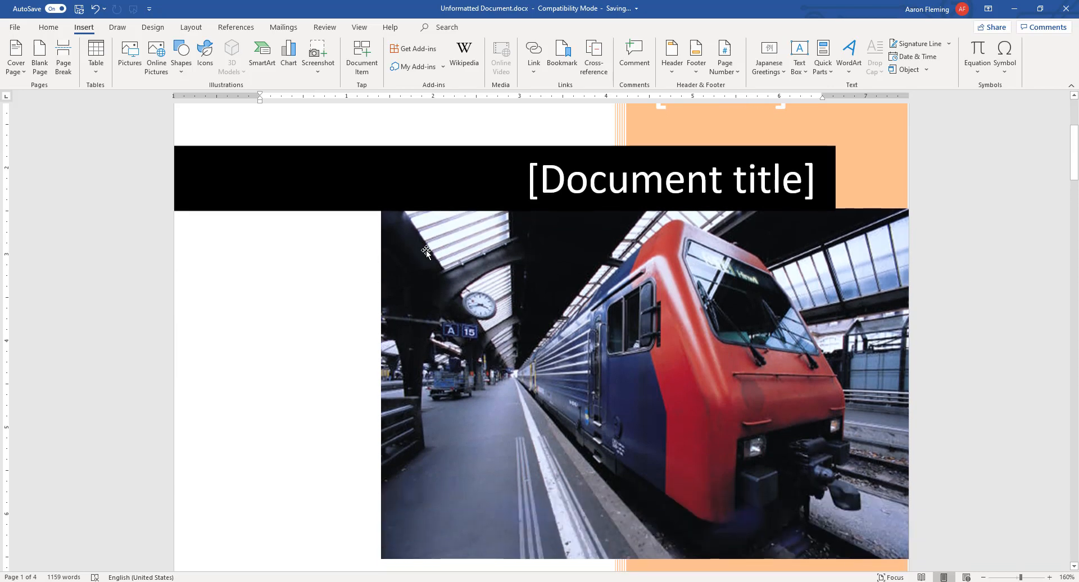
pyautogui.click(738, 339)
pyautogui.press('Delete')
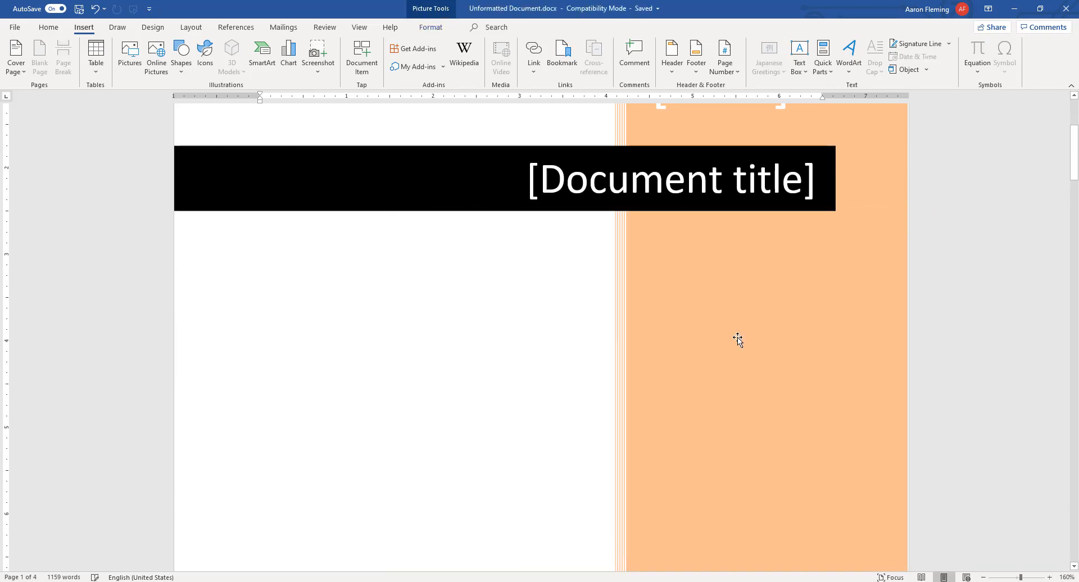
pyautogui.click(754, 274)
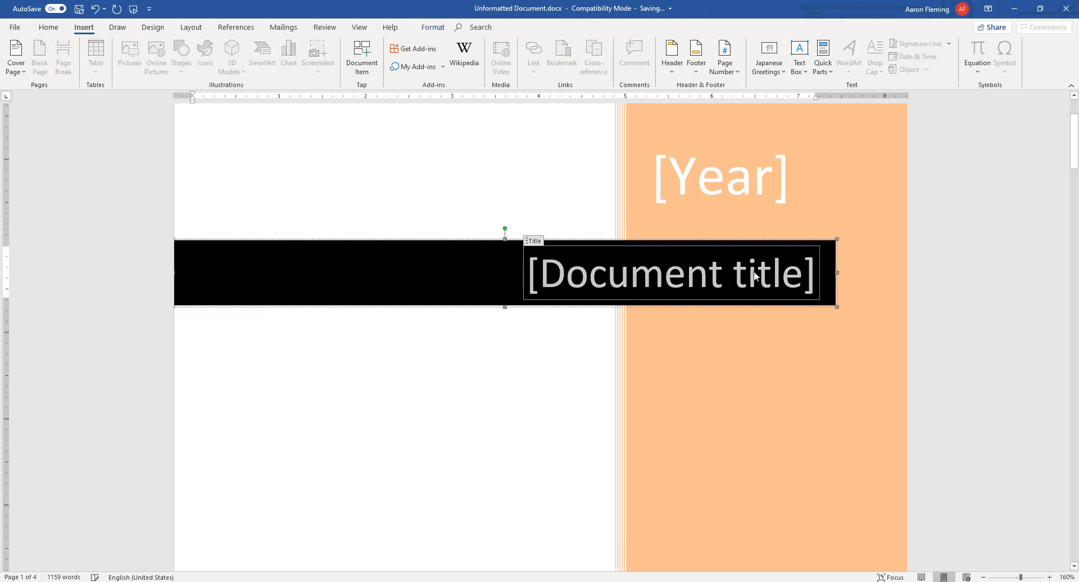
pyautogui.click(736, 192)
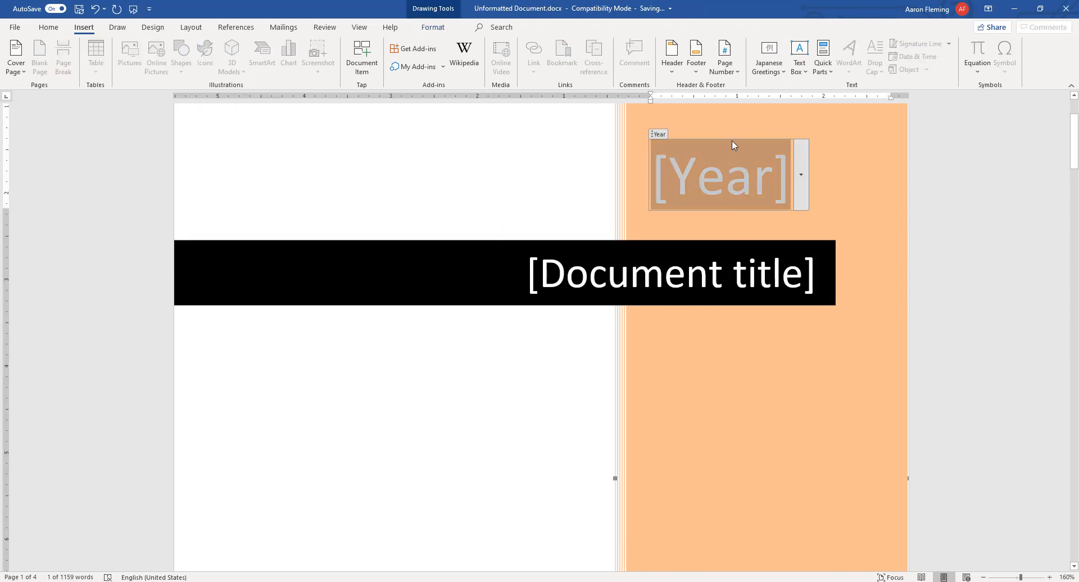
pyautogui.press('Delete')
pyautogui.press('Delete')
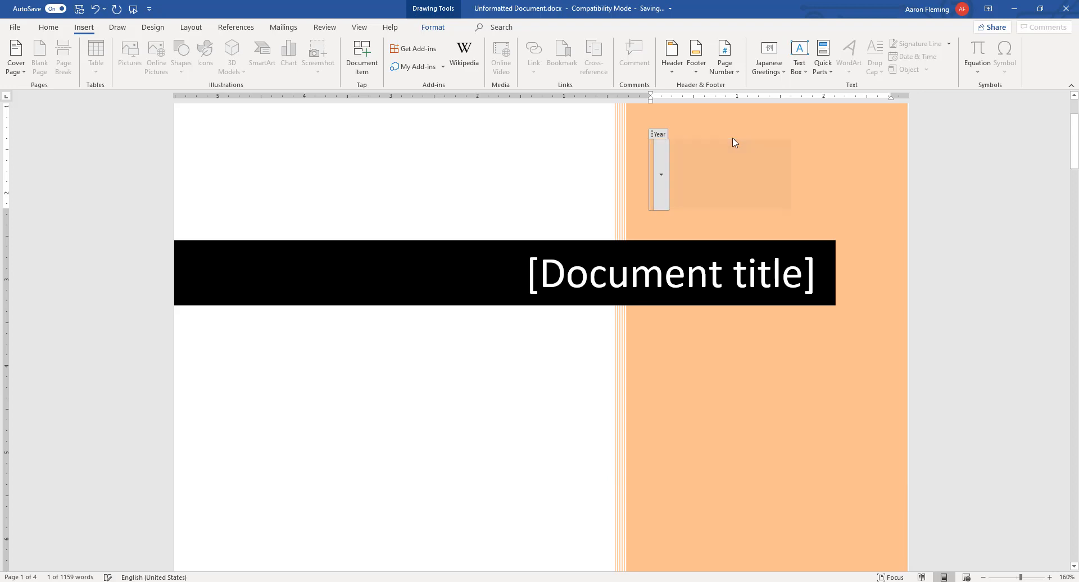
# - Fill the large orange panel on the cover page with the standard Blue colour
pyautogui.click(841, 423)
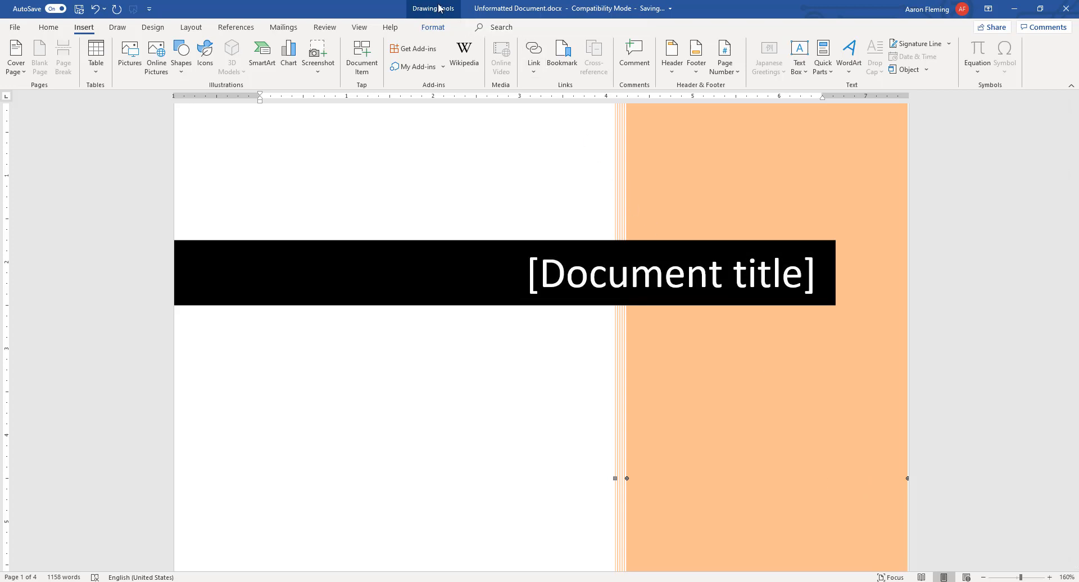
pyautogui.click(436, 27)
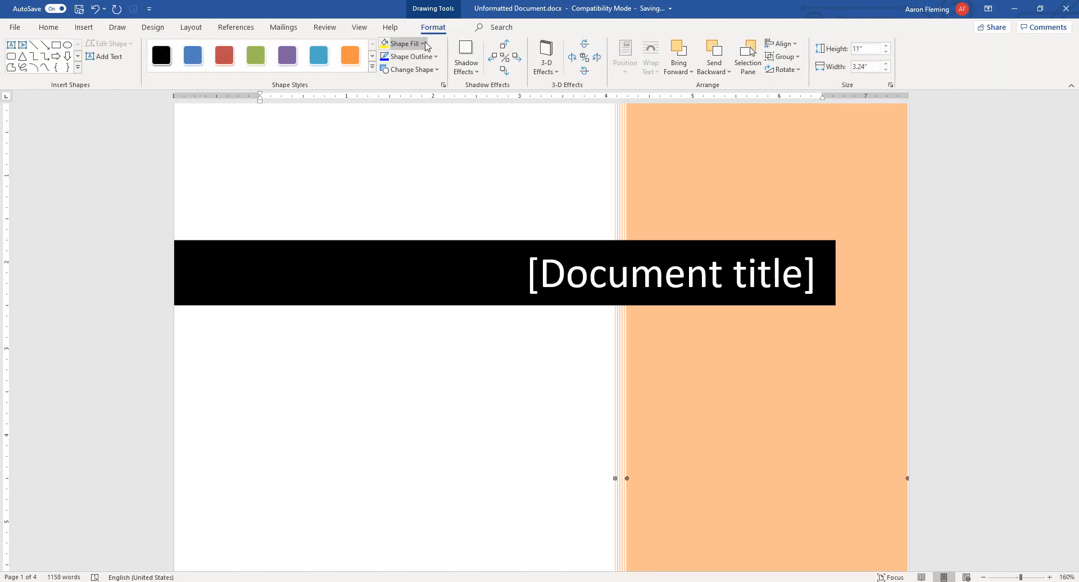
pyautogui.click(424, 44)
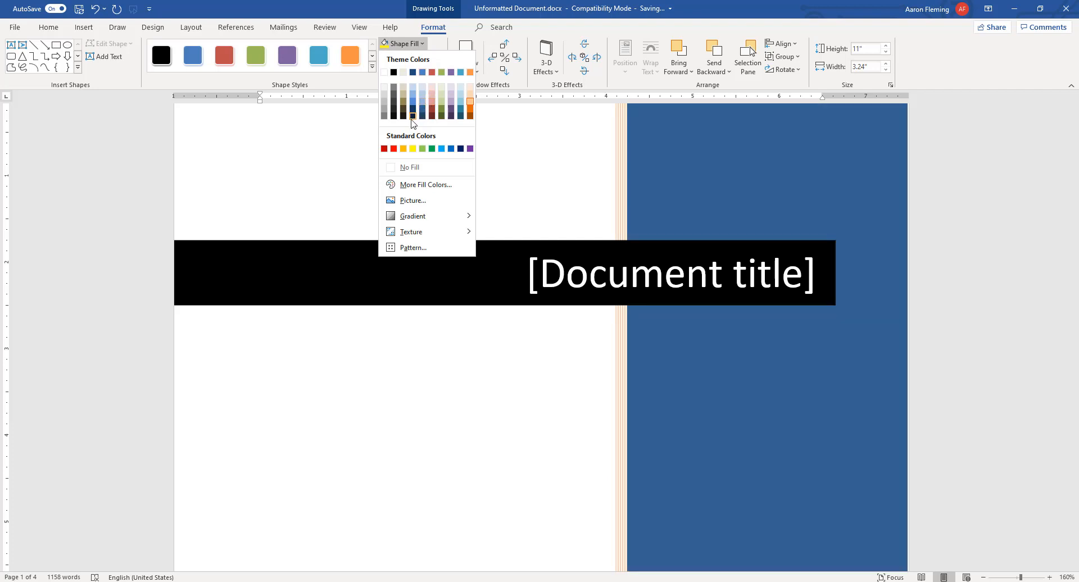
pyautogui.click(452, 152)
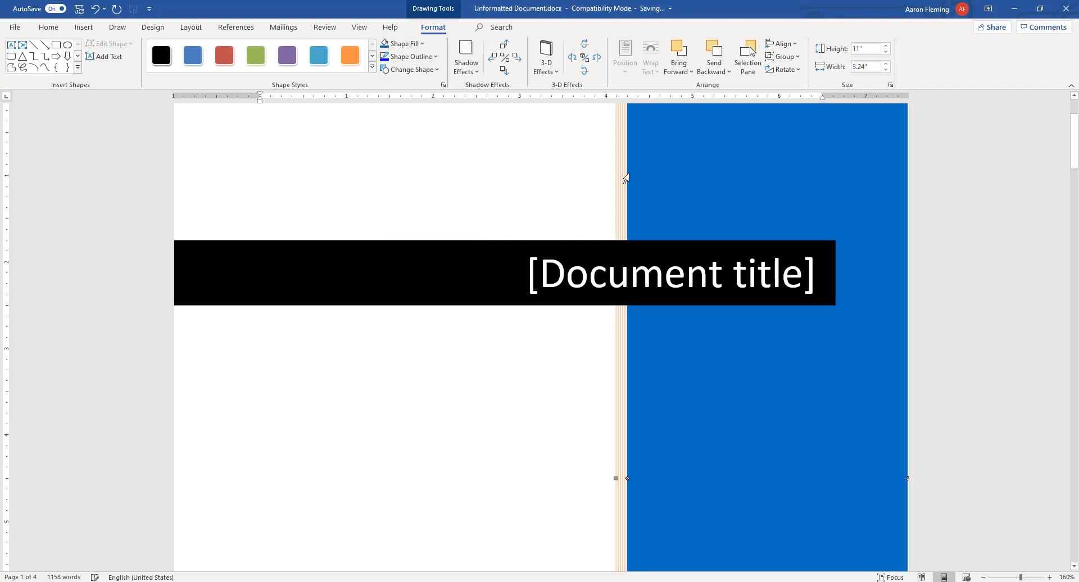
# - Try to recolour the thin striped band beside the cover panel with the standard Blue fill
pyautogui.click(617, 176)
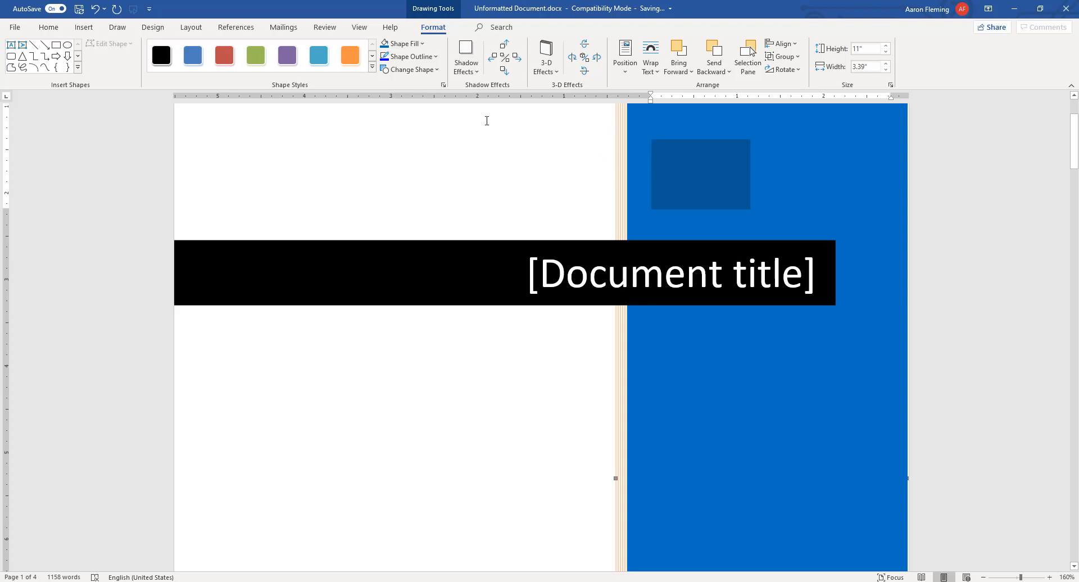
pyautogui.click(422, 44)
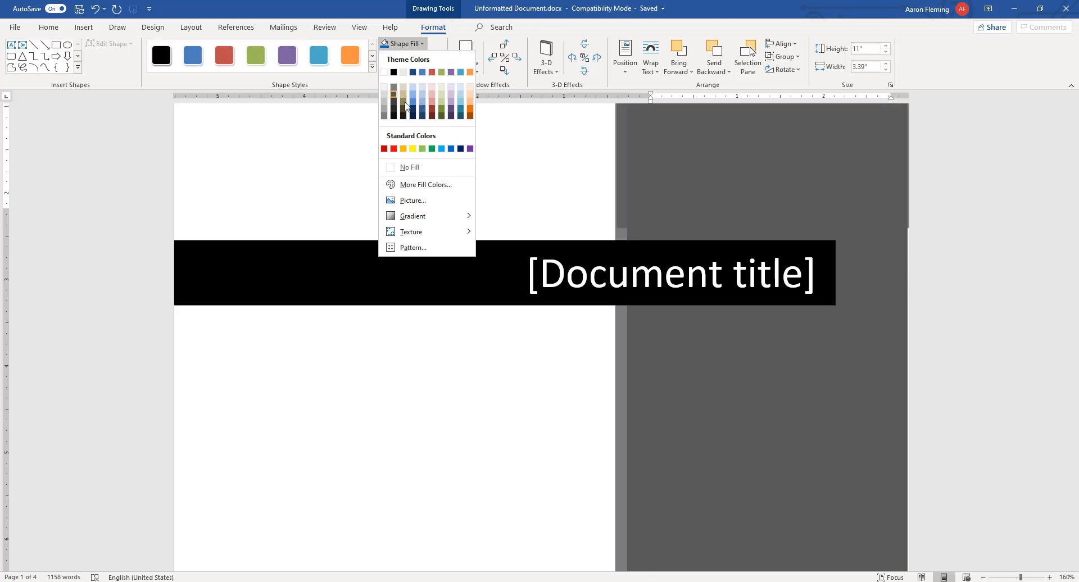
pyautogui.click(451, 149)
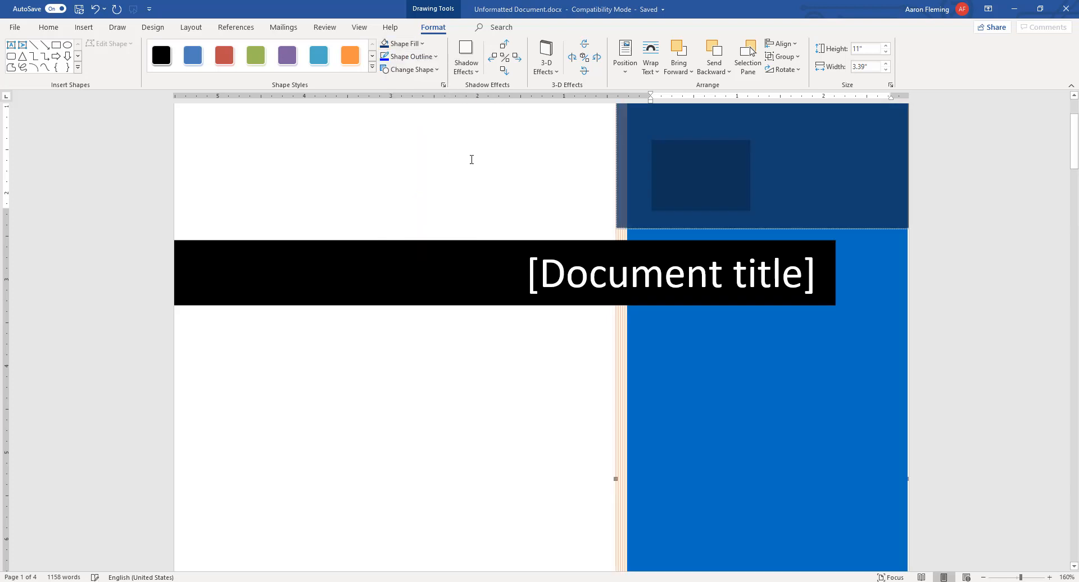
pyautogui.click(645, 195)
pyautogui.click(646, 195)
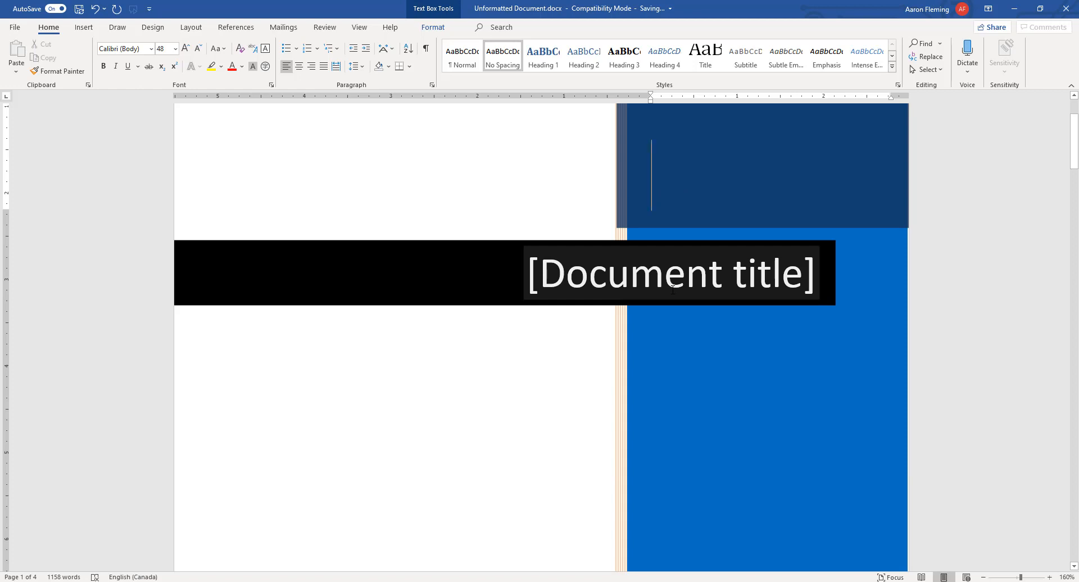
# - Undo the recolouring attempt on the striped band, keeping the blue panel fill
pyautogui.hotkey('ctrl', 'z')
pyautogui.hotkey('ctrl', 'z')
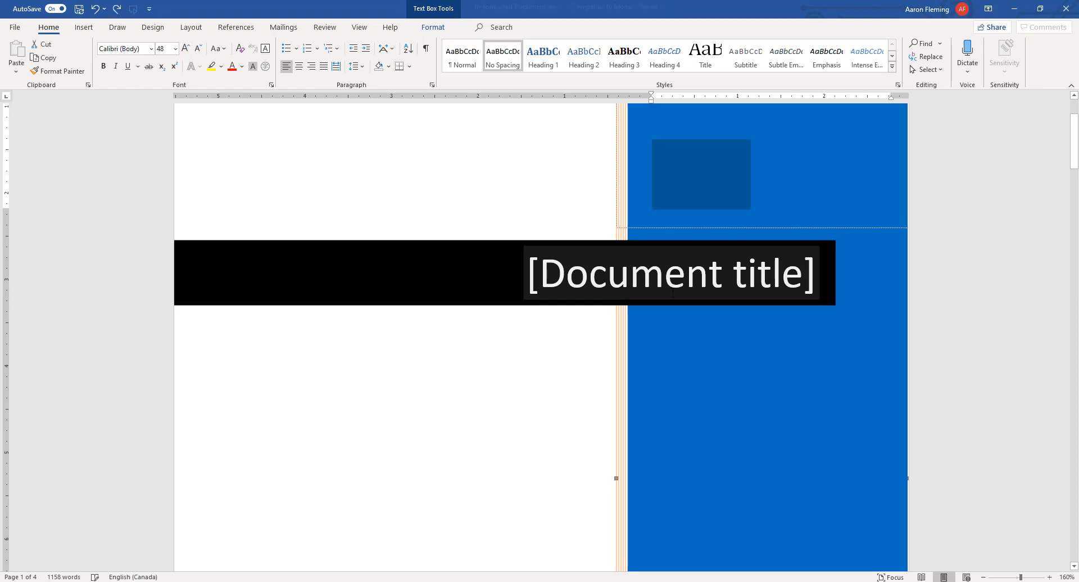
pyautogui.click(680, 374)
pyautogui.hotkey('ctrl', 'z')
pyautogui.hotkey('ctrl', 'z')
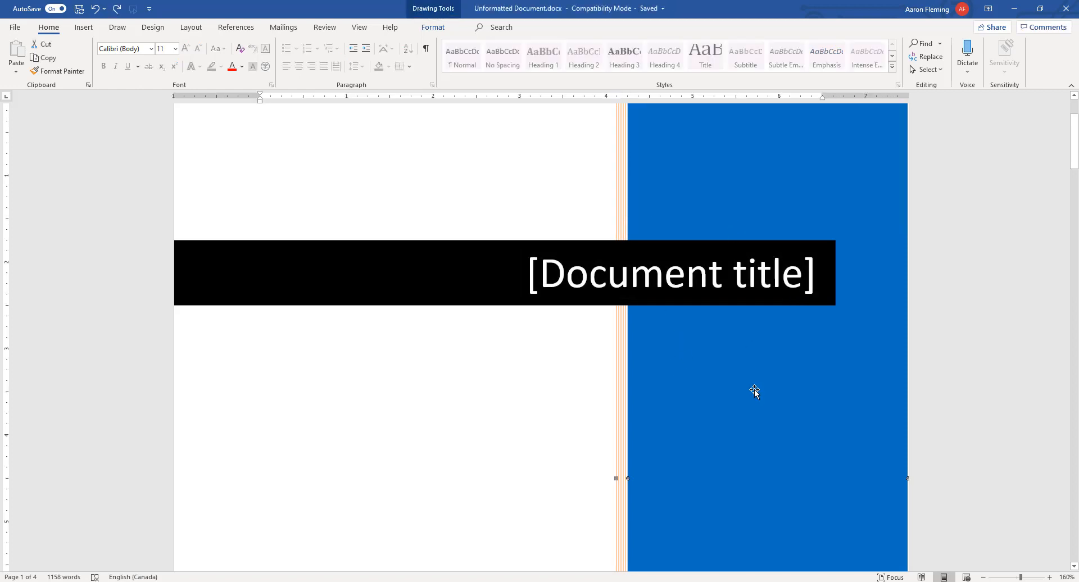
pyautogui.click(719, 287)
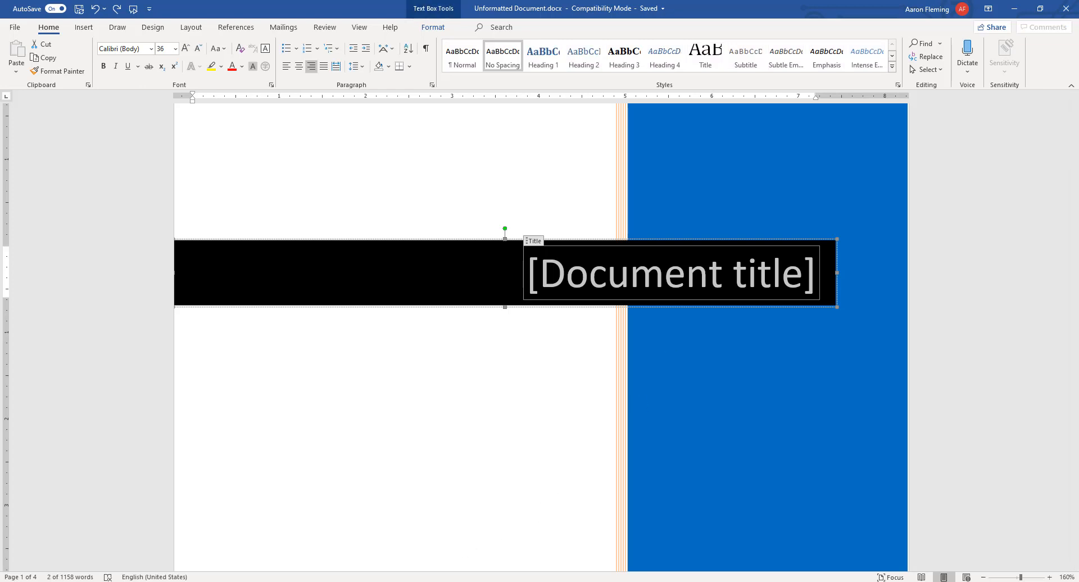
# - Switch to Chrome and search Google Images for "miata"
pyautogui.moveTo(317, 580)
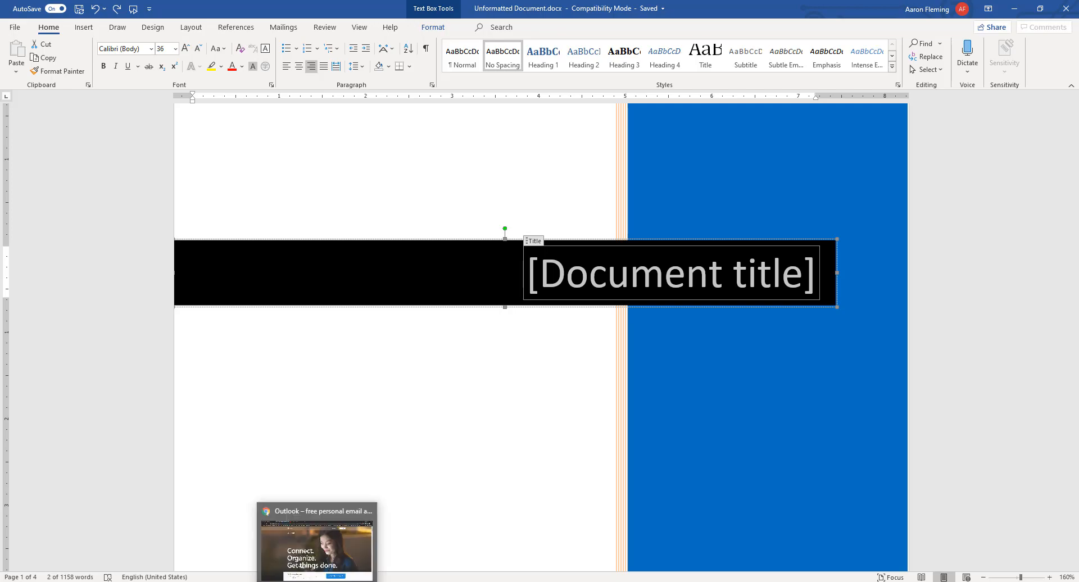
pyautogui.click(335, 547)
pyautogui.click(309, 27)
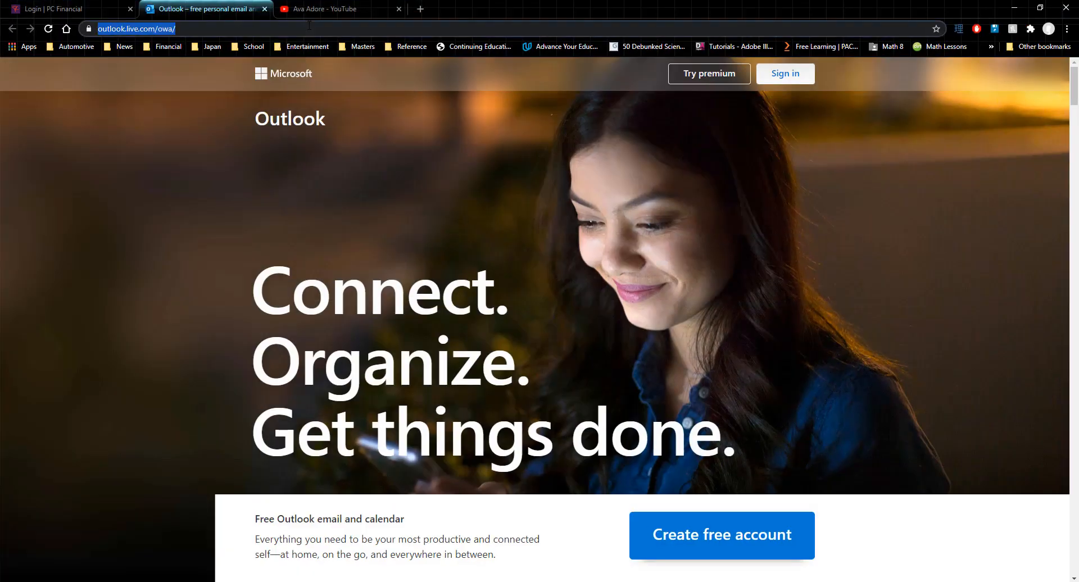
pyautogui.write('miata')
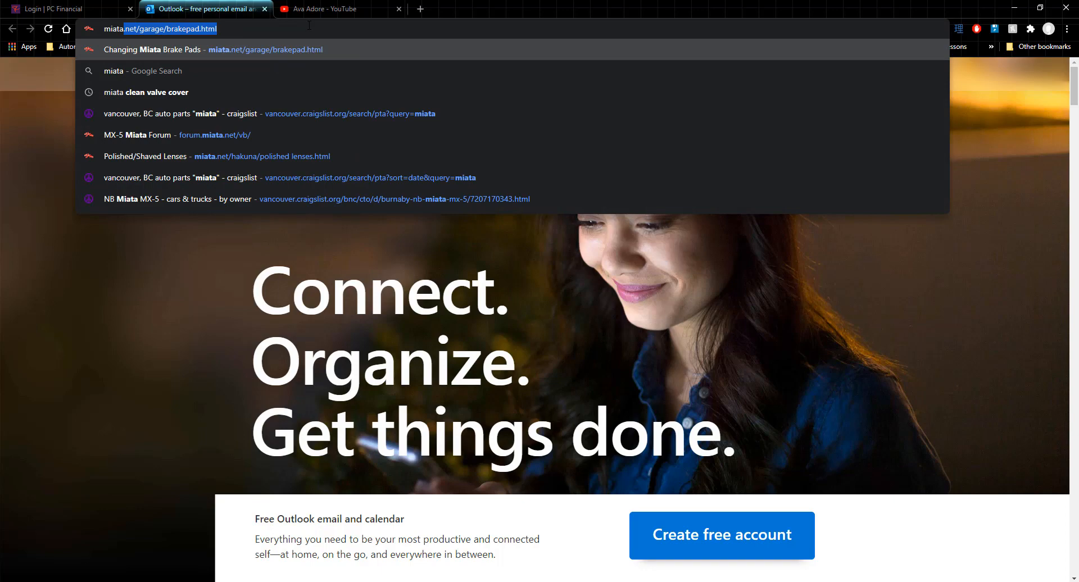
pyautogui.press('Delete')
pyautogui.press('Return')
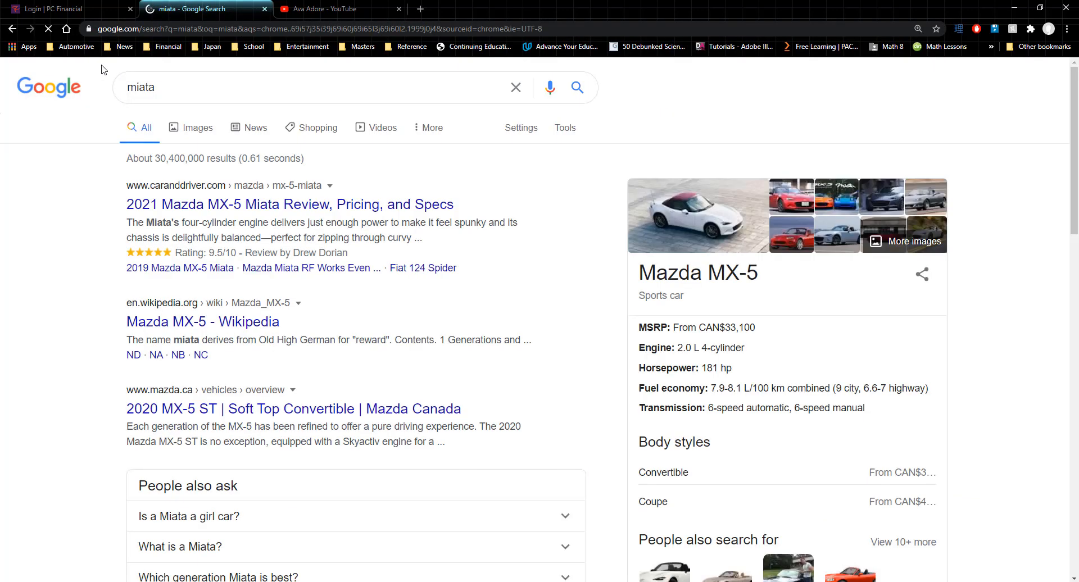
pyautogui.click(189, 129)
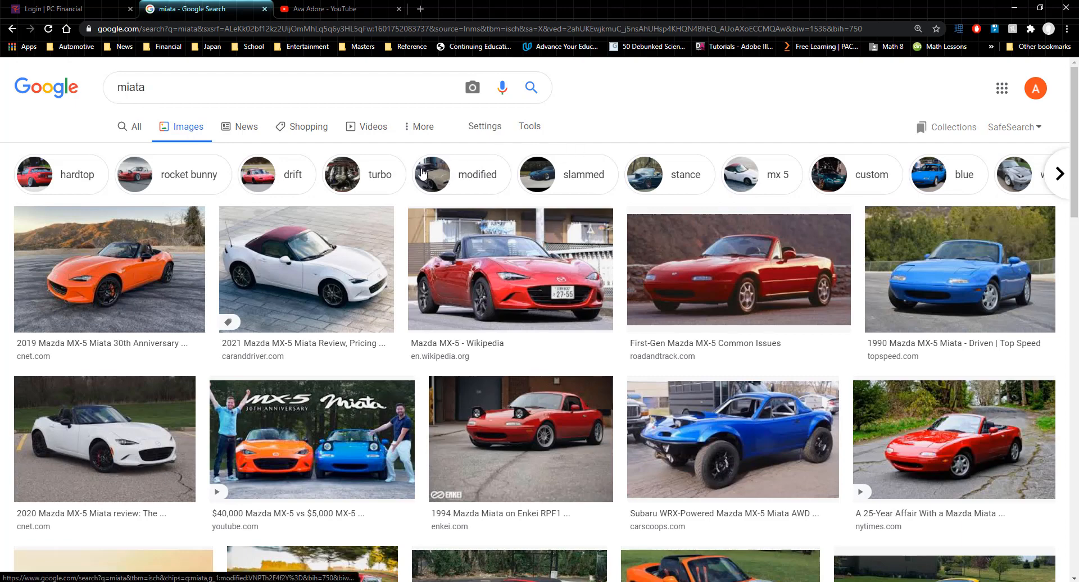
# - Limit the image results to Large size and copy the orange 2019 Mazda MX-5 Miata 30th Anniversary photo from Cnet
pyautogui.click(529, 126)
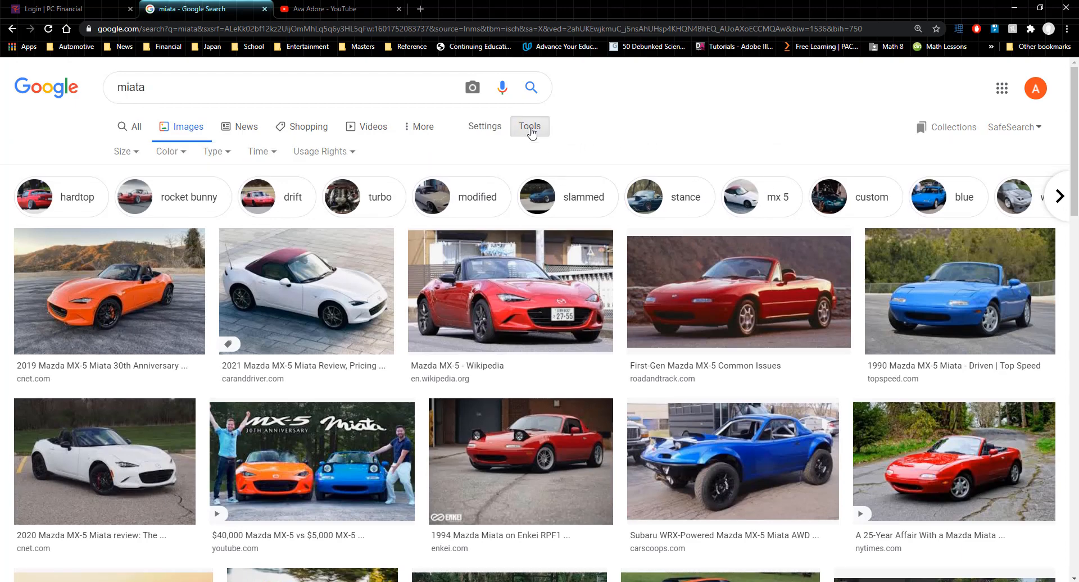
pyautogui.click(135, 157)
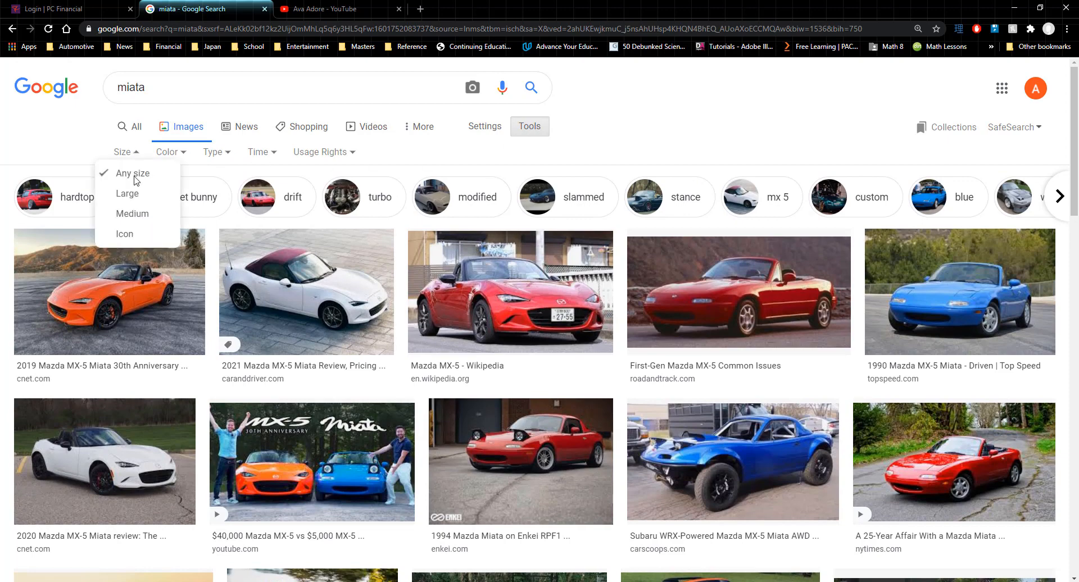
pyautogui.click(136, 200)
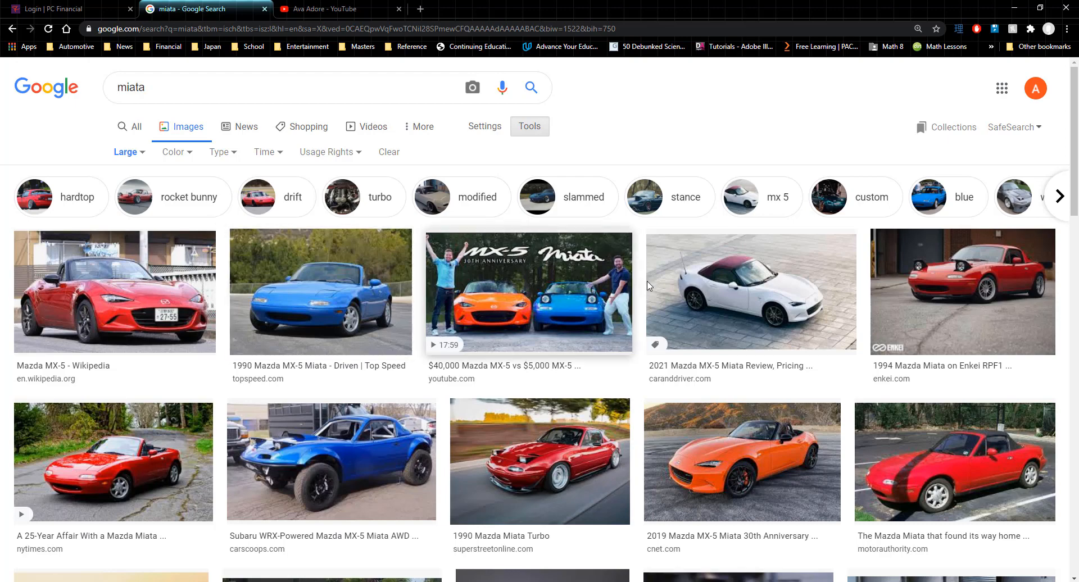
pyautogui.click(759, 456)
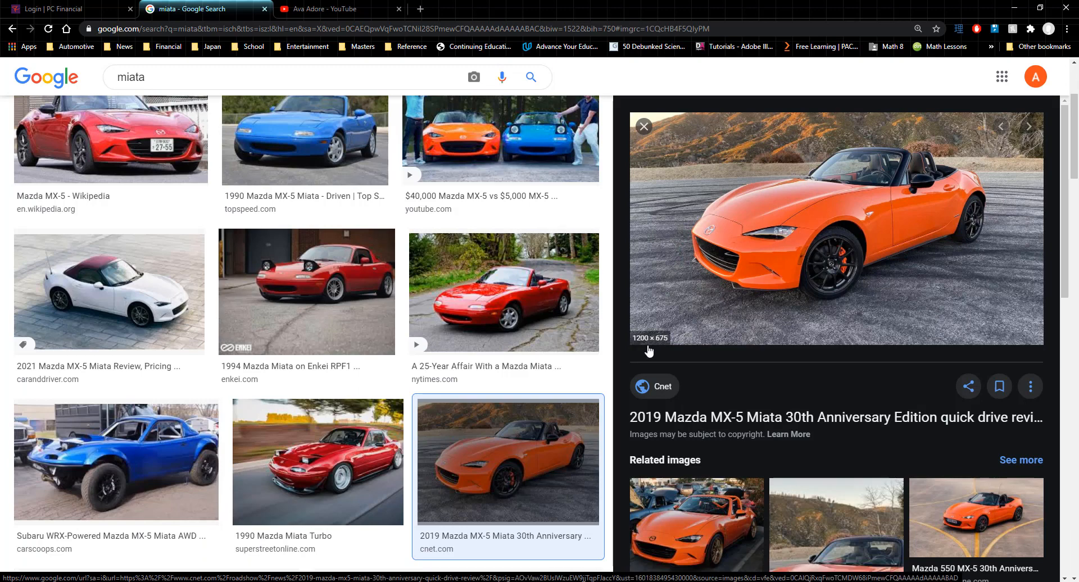
pyautogui.rightClick(748, 224)
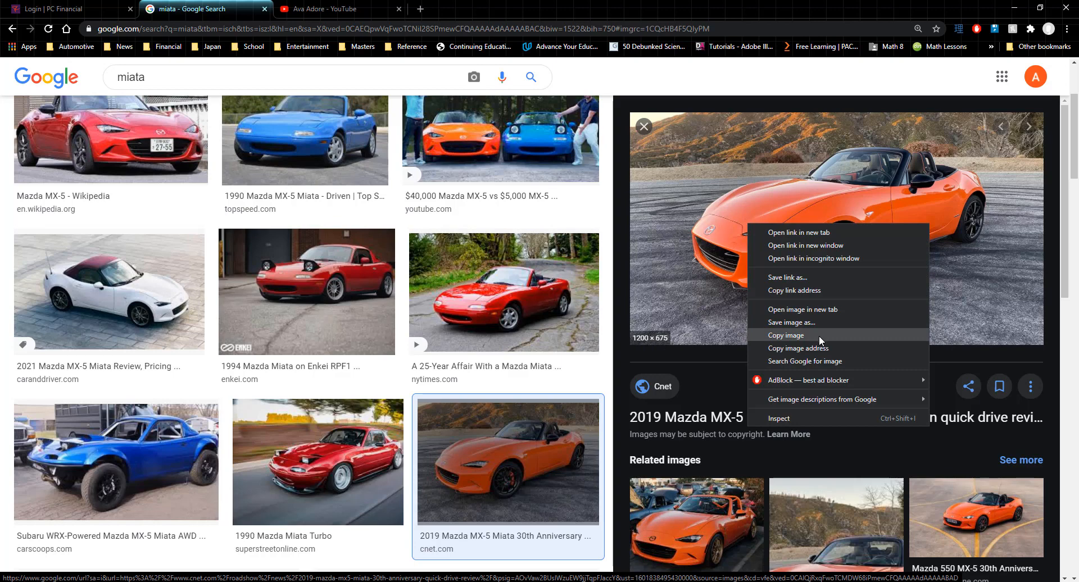
pyautogui.click(818, 337)
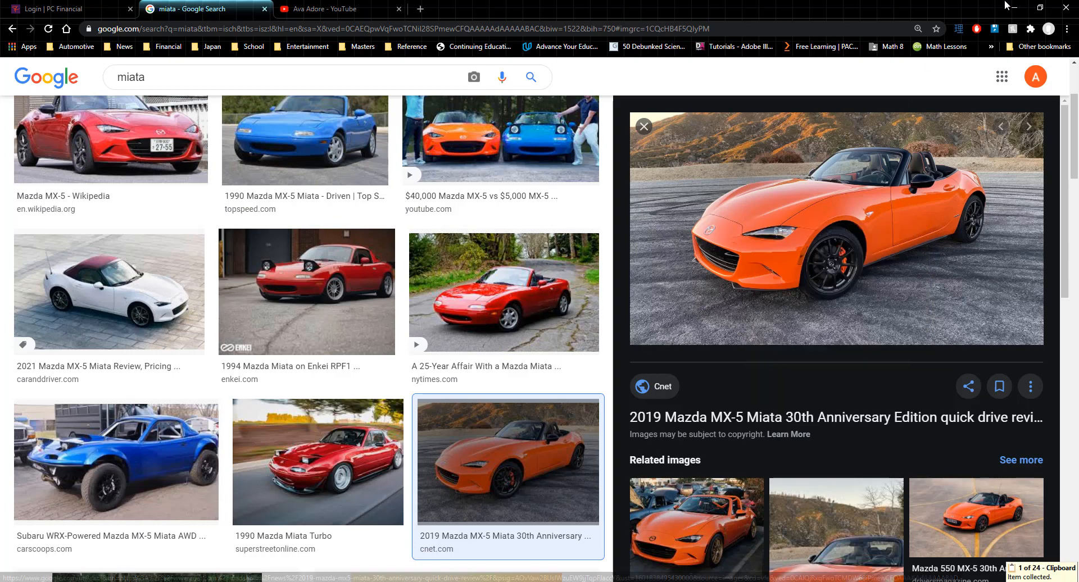
# - Return to Unformatted Document.docx, paste the car photo and set its text wrapping to In Front of Text
pyautogui.click(1012, 9)
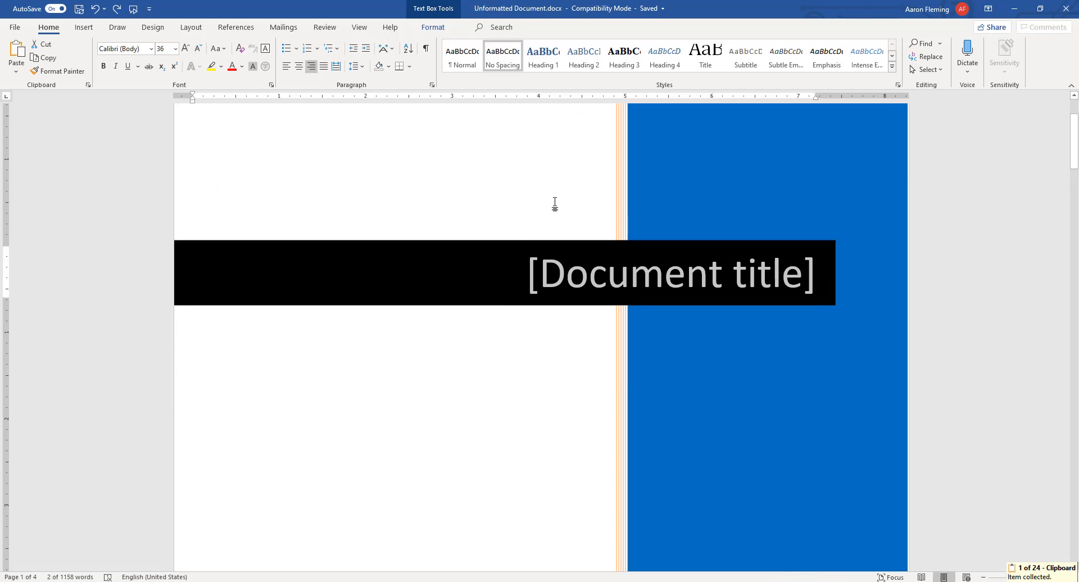
pyautogui.hotkey('ctrl', 'v')
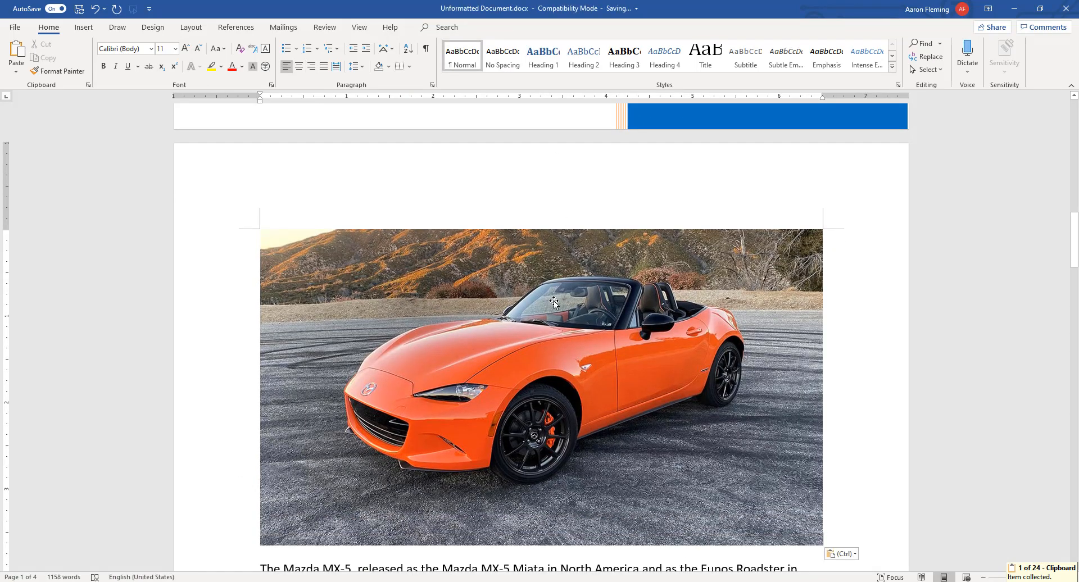
pyautogui.click(554, 301)
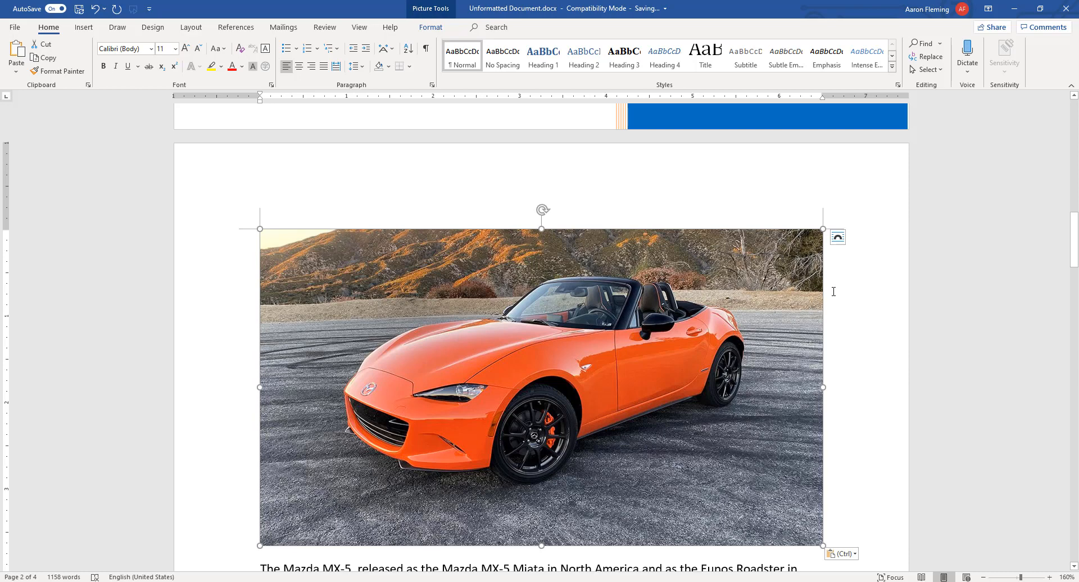
pyautogui.click(838, 238)
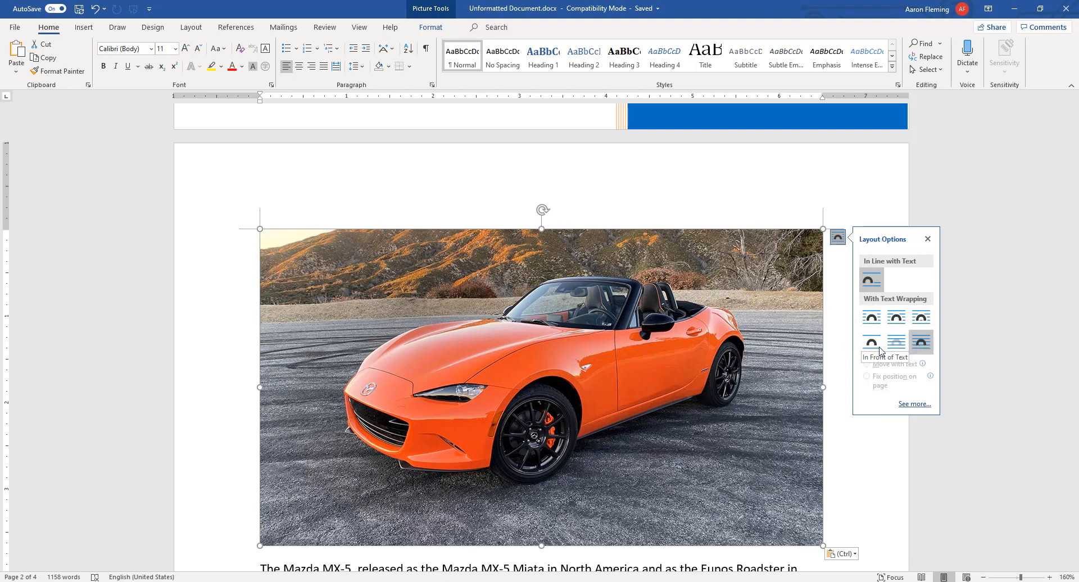
pyautogui.click(919, 346)
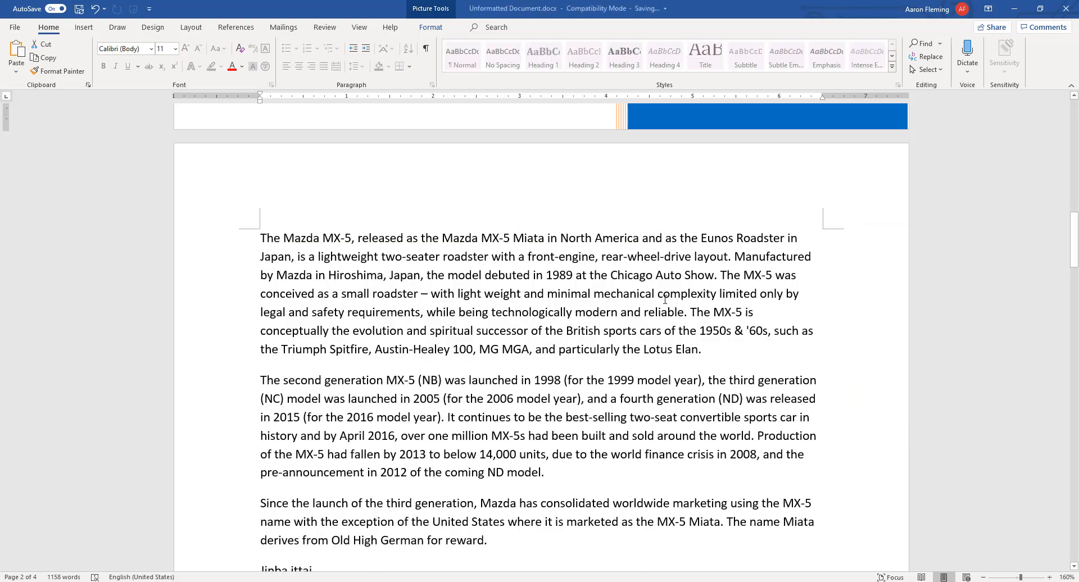
# - Position the car photo on the cover page just beneath the black title bar, overlapping the blue panel
pyautogui.scroll(3, 661, 299)
pyautogui.scroll(10, 660, 298)
pyautogui.moveTo(644, 317); pyautogui.dragTo(645, 499)
pyautogui.scroll(-5, 645, 495)
pyautogui.moveTo(632, 270); pyautogui.dragTo(681, 395)
pyautogui.scroll(3, 677, 374)
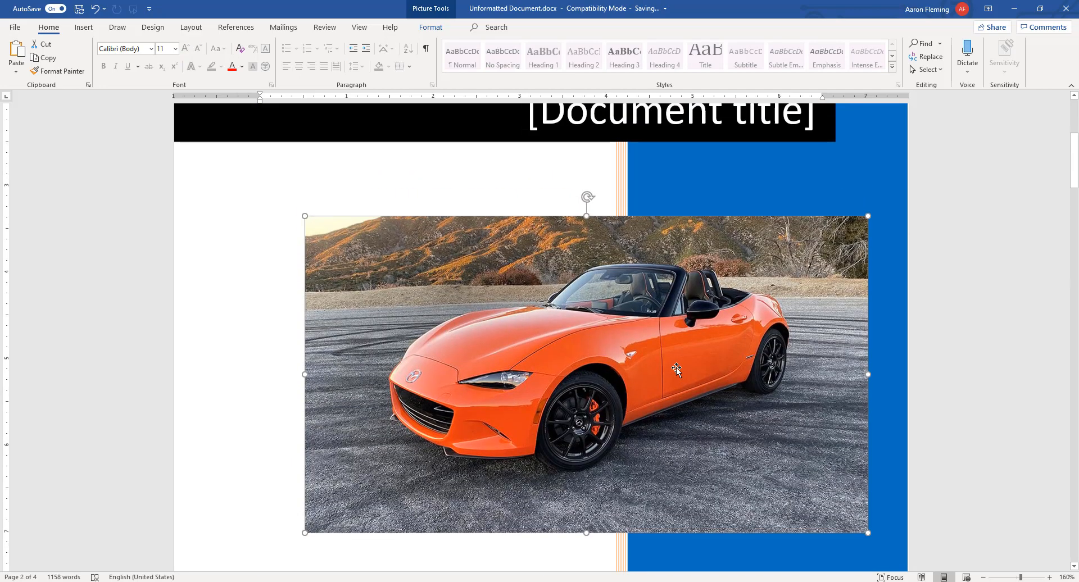
pyautogui.click(985, 578)
pyautogui.click(984, 578)
pyautogui.click(984, 579)
pyautogui.click(984, 579)
pyautogui.click(984, 578)
pyautogui.click(984, 578)
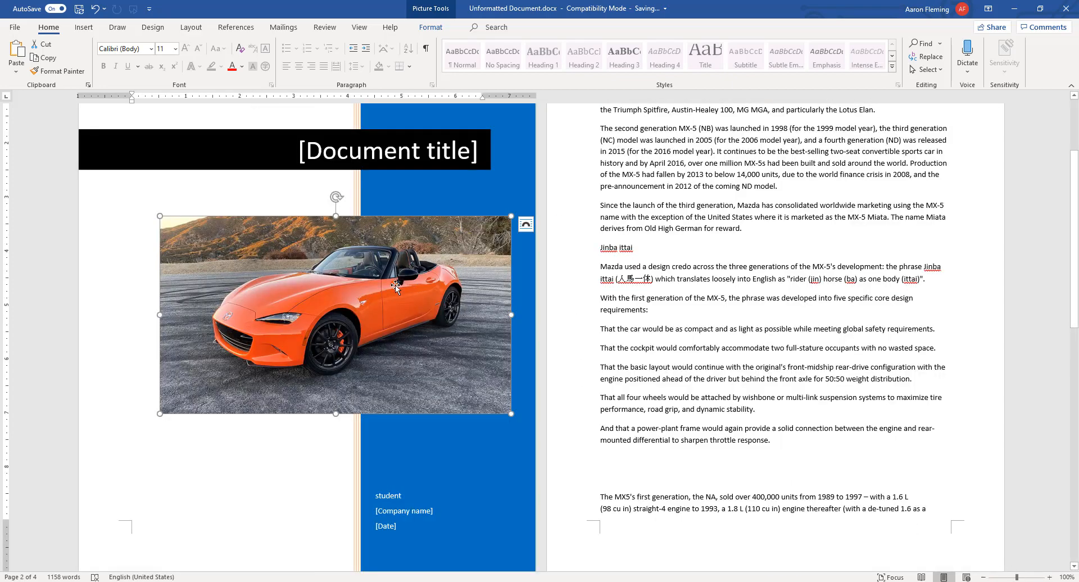
pyautogui.moveTo(396, 285); pyautogui.dragTo(401, 241)
# - Try deleting the author, company name and date text box from the cover page, and undo the deletion
pyautogui.click(401, 496)
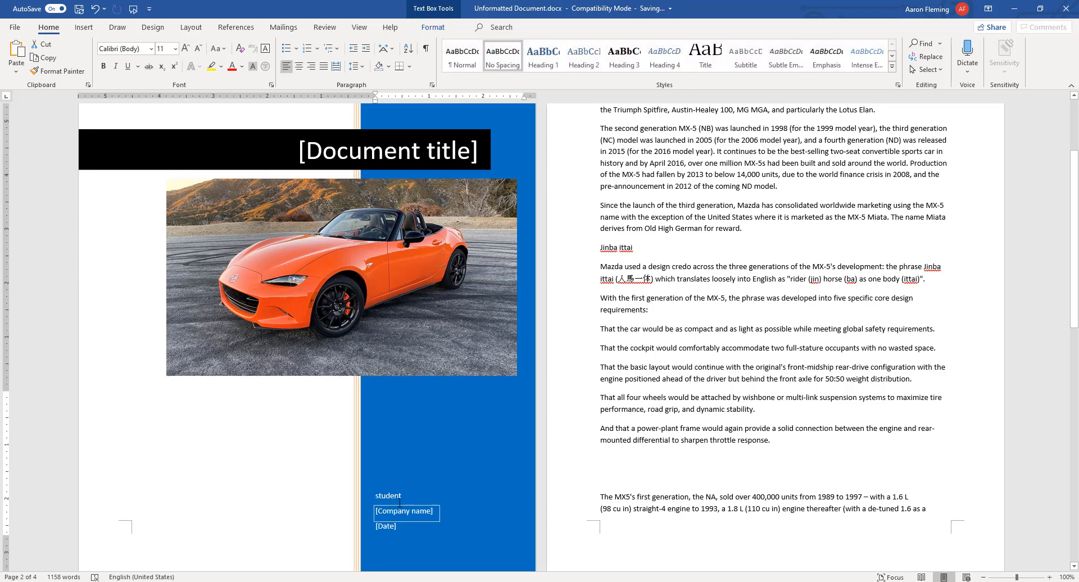
pyautogui.click(353, 541)
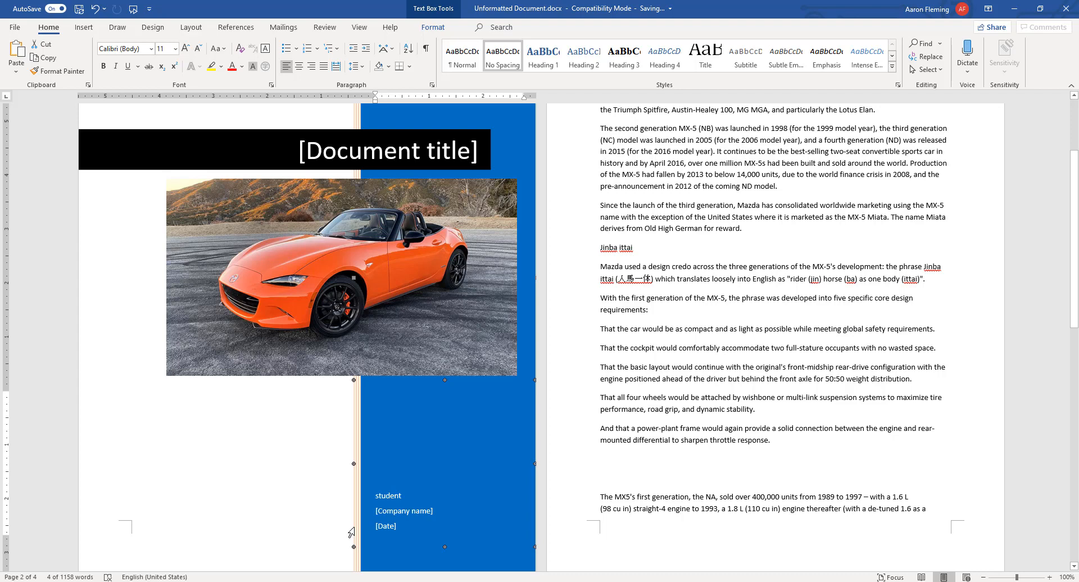
pyautogui.press('Delete')
pyautogui.hotkey('ctrl', 'z')
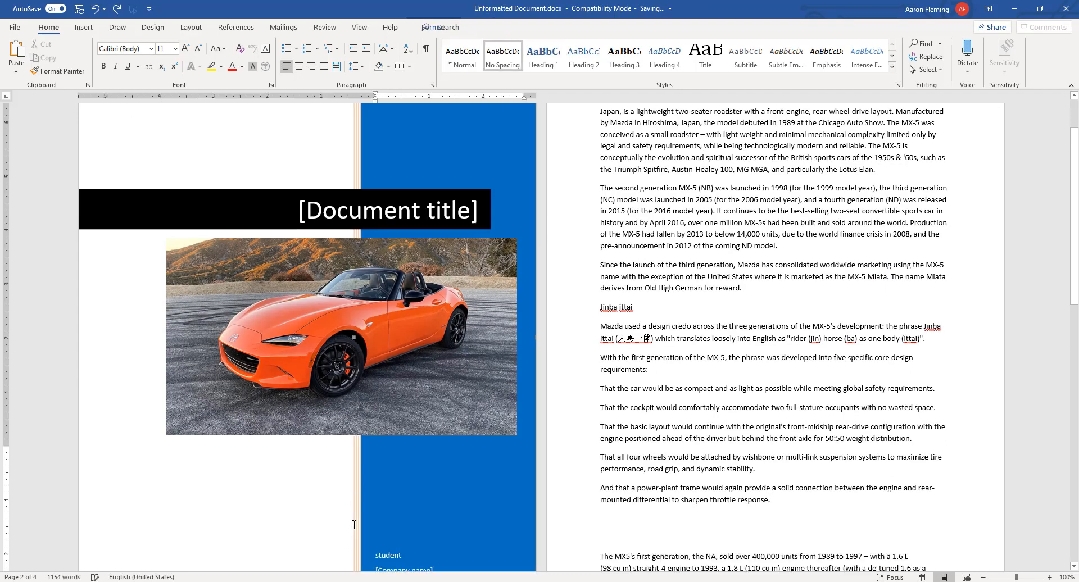
pyautogui.click(352, 495)
pyautogui.click(351, 495)
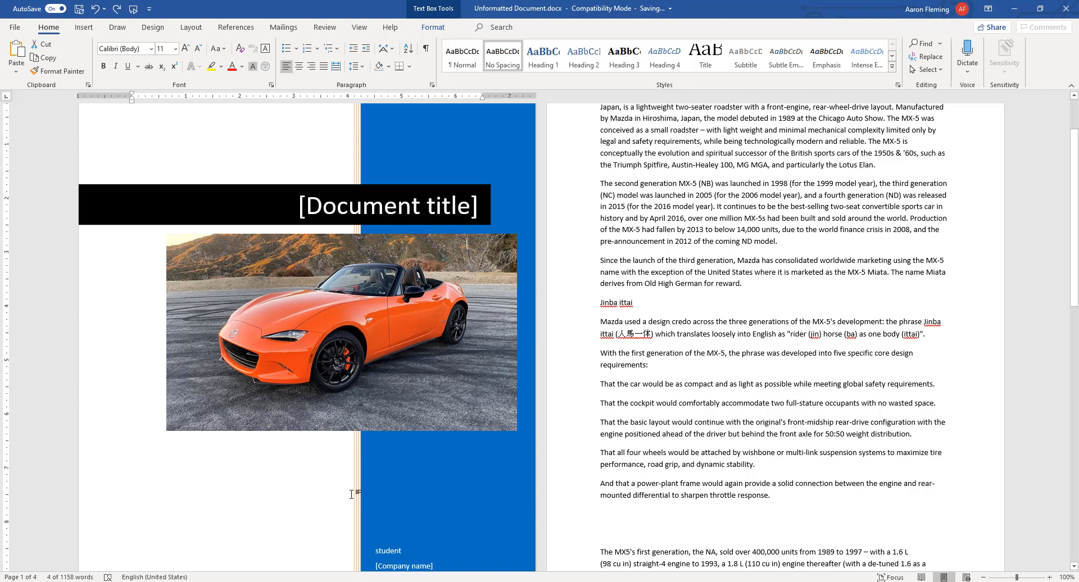
pyautogui.click(412, 501)
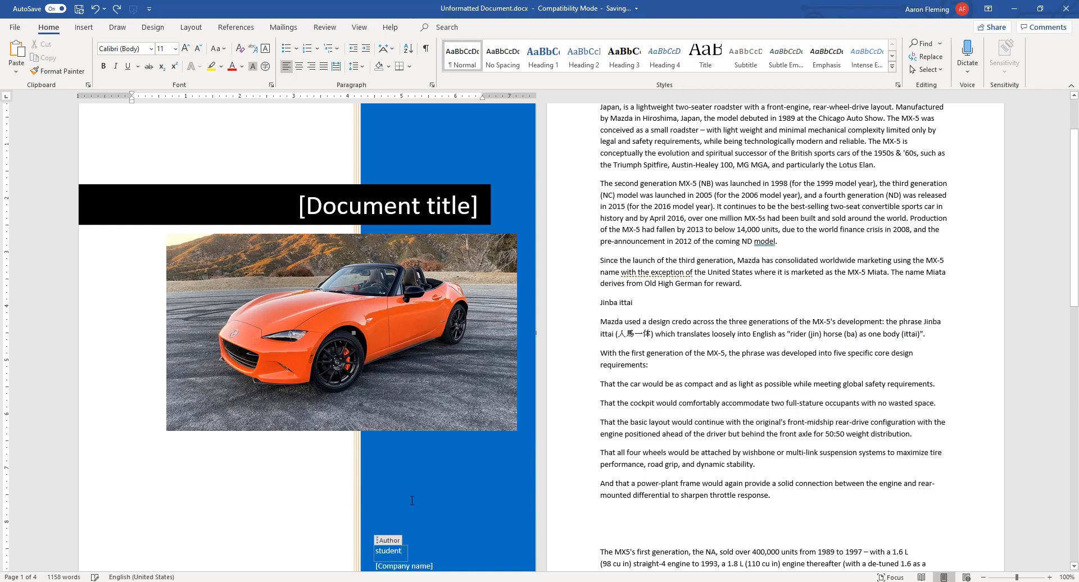
pyautogui.scroll(-3, 398, 369)
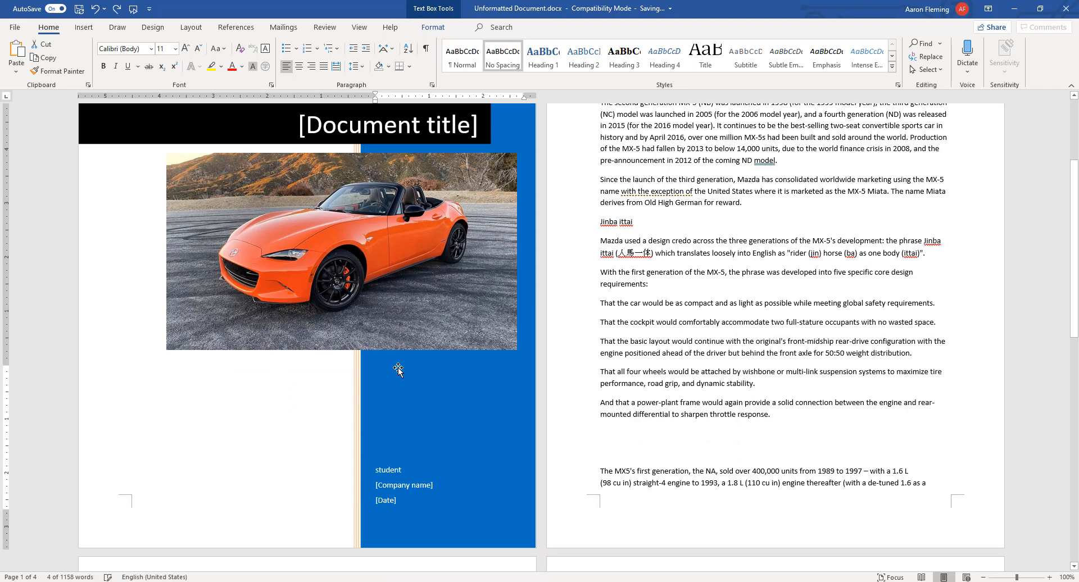
# - Insert a Brackets 2 page number at the bottom of the pages and return to the body text
pyautogui.scroll(3, 398, 369)
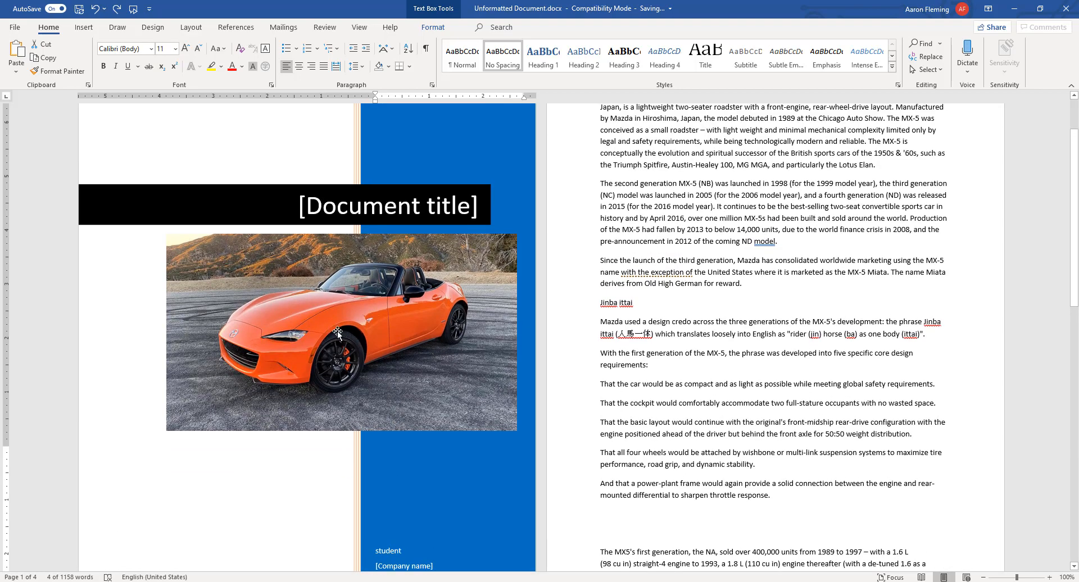
pyautogui.click(686, 334)
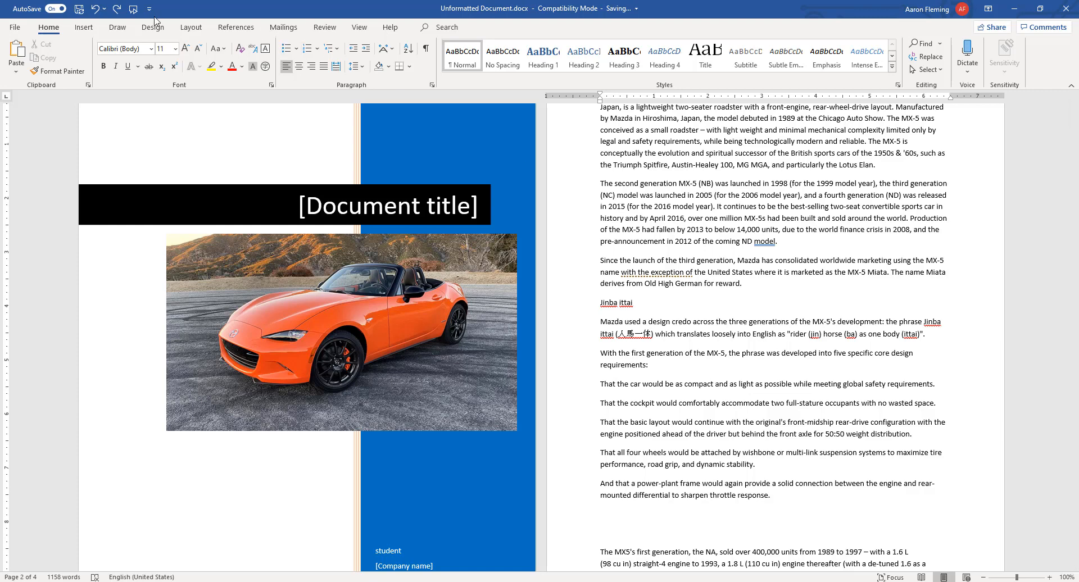
pyautogui.click(83, 27)
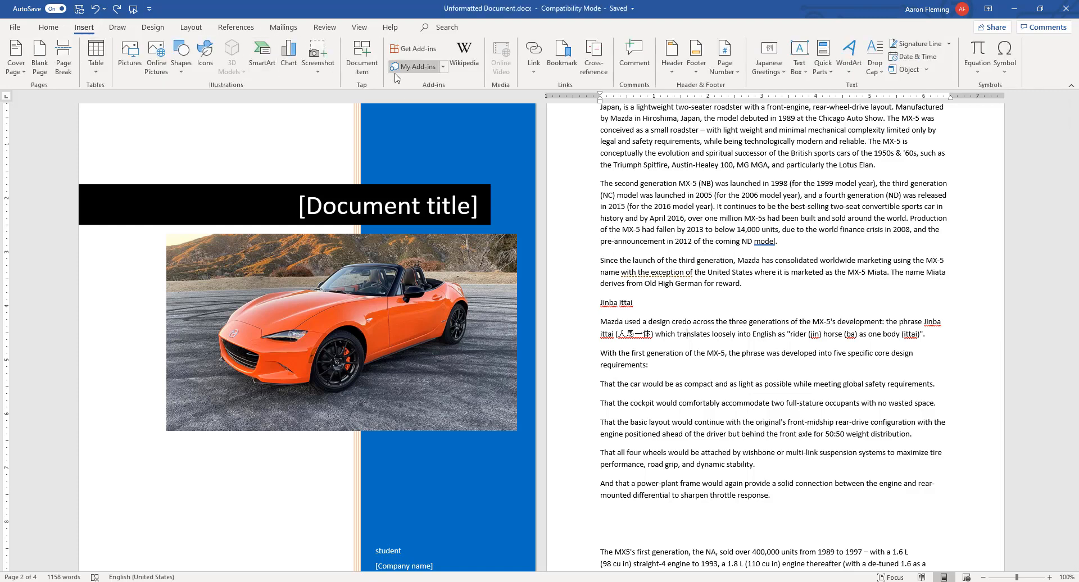
pyautogui.click(732, 75)
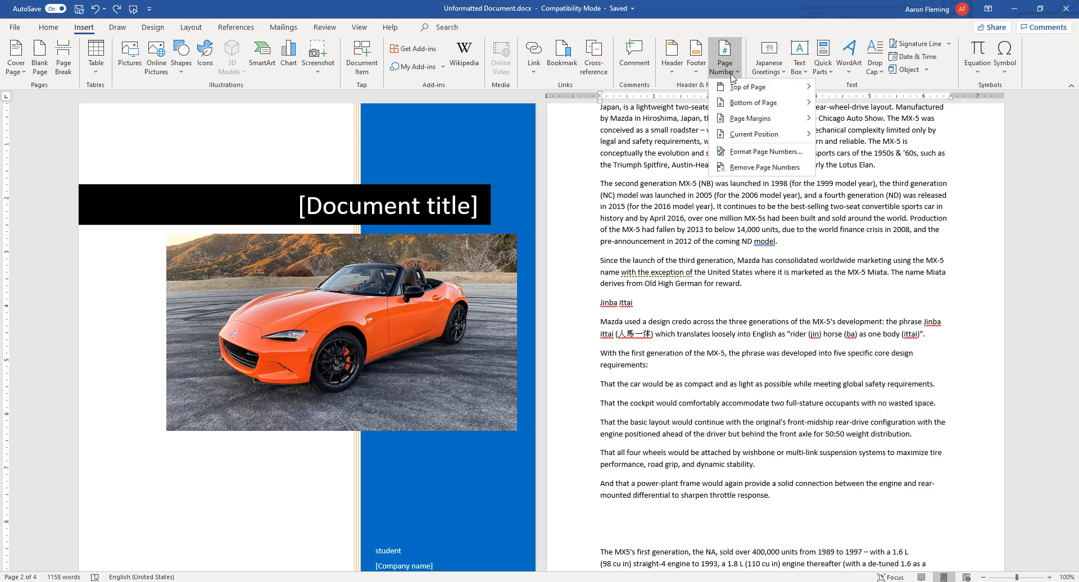
pyautogui.moveTo(742, 103)
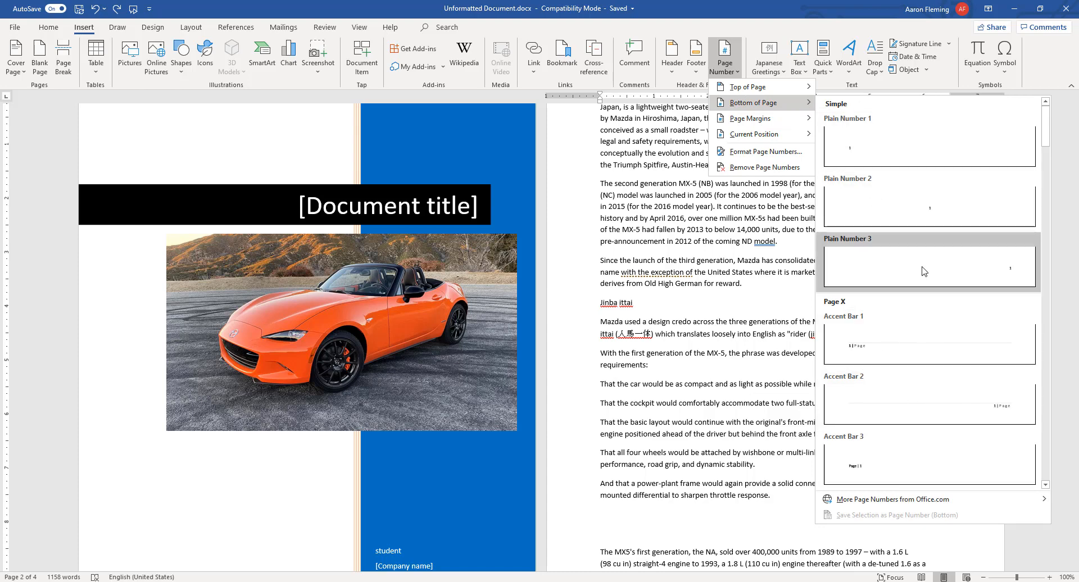
pyautogui.scroll(-5, 920, 298)
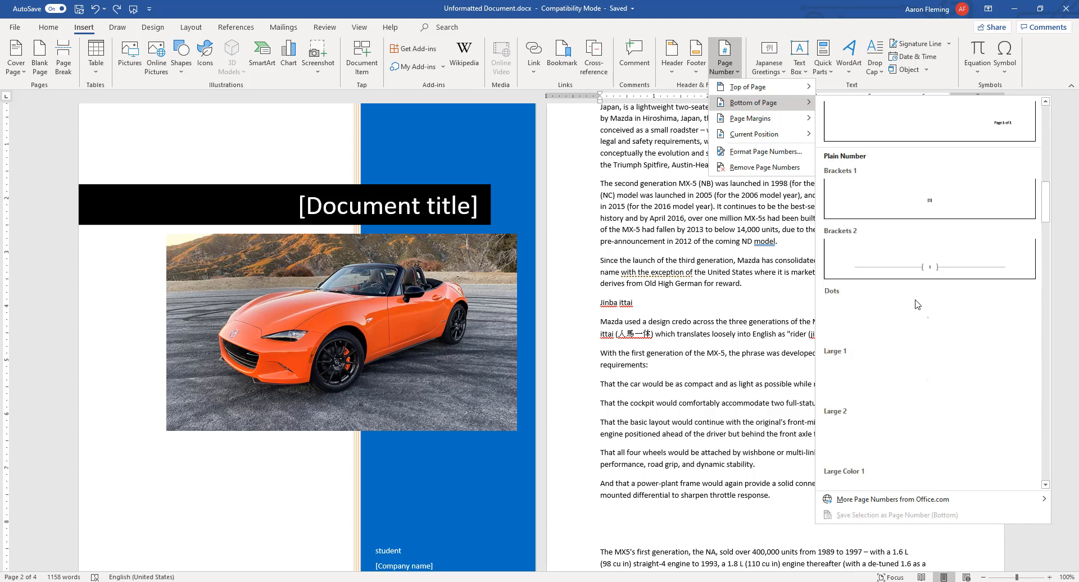
pyautogui.click(925, 267)
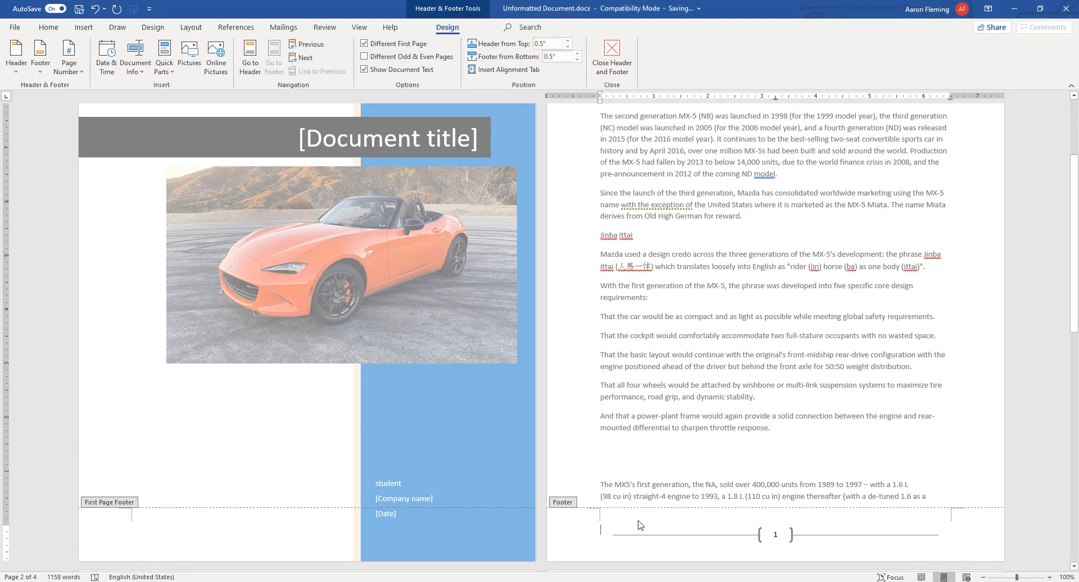
pyautogui.doubleClick(931, 434)
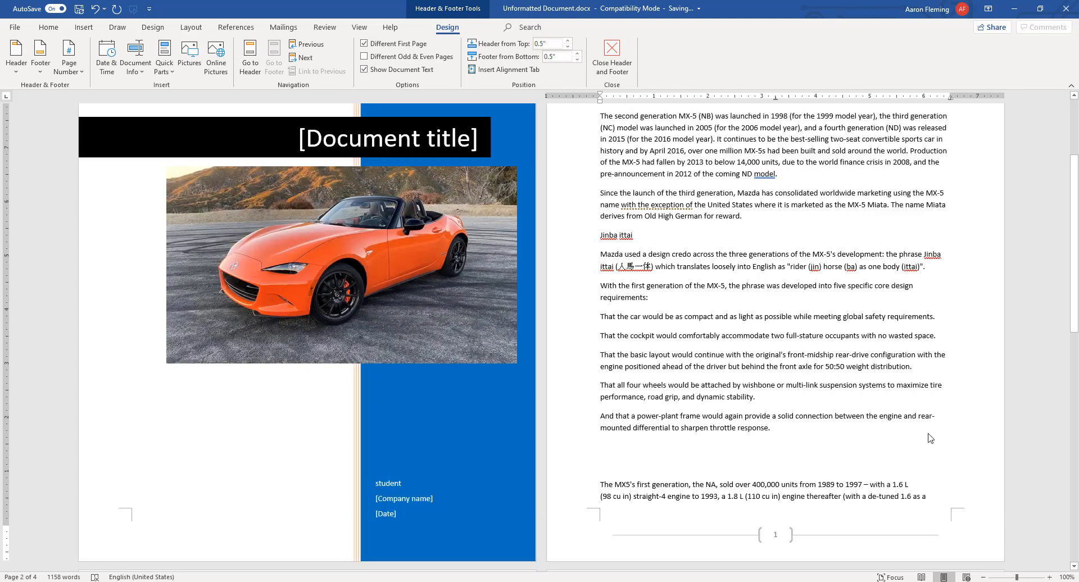
# - Add a separate line reading "Introduction" above the opening paragraph of the body text
pyautogui.scroll(-2, 924, 365)
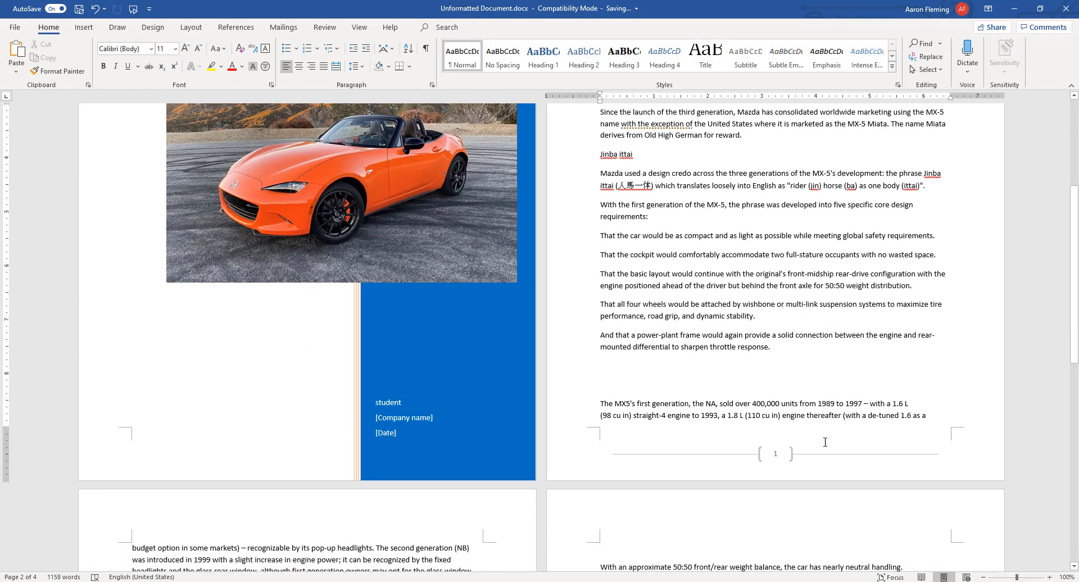
pyautogui.scroll(5, 801, 405)
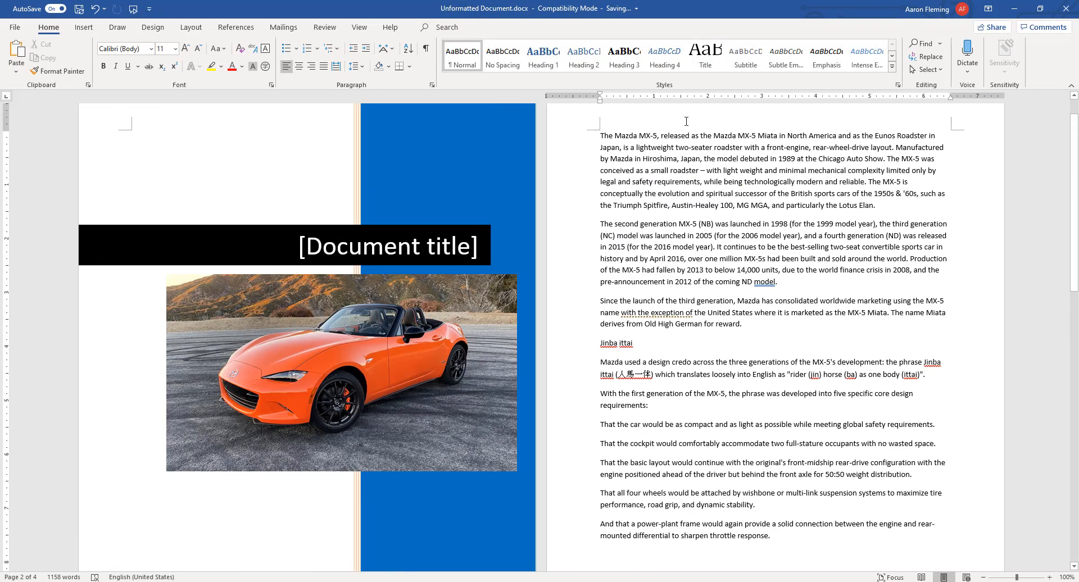
pyautogui.scroll(1, 767, 167)
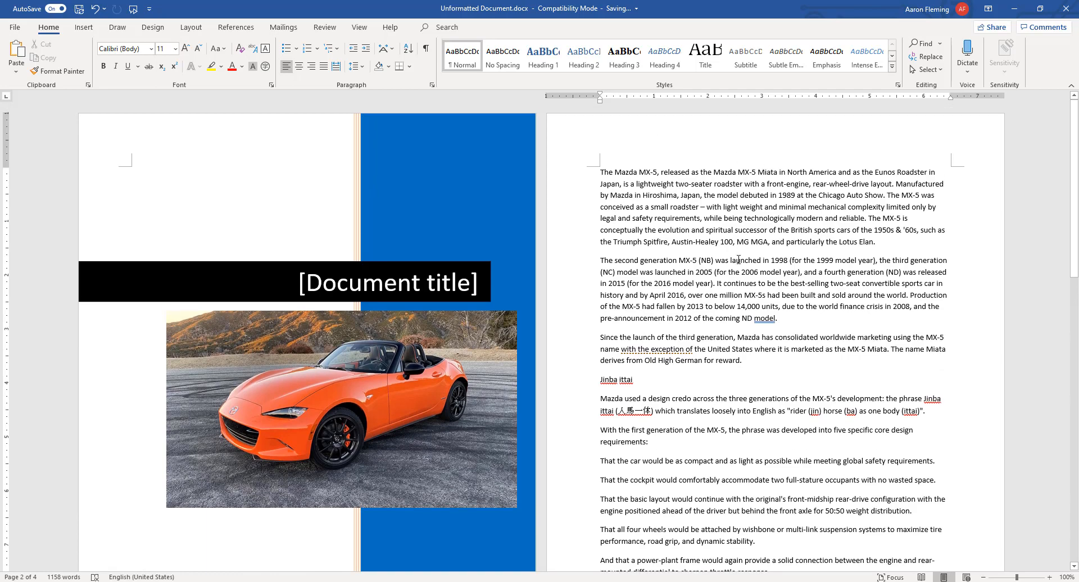
pyautogui.scroll(-4, 739, 259)
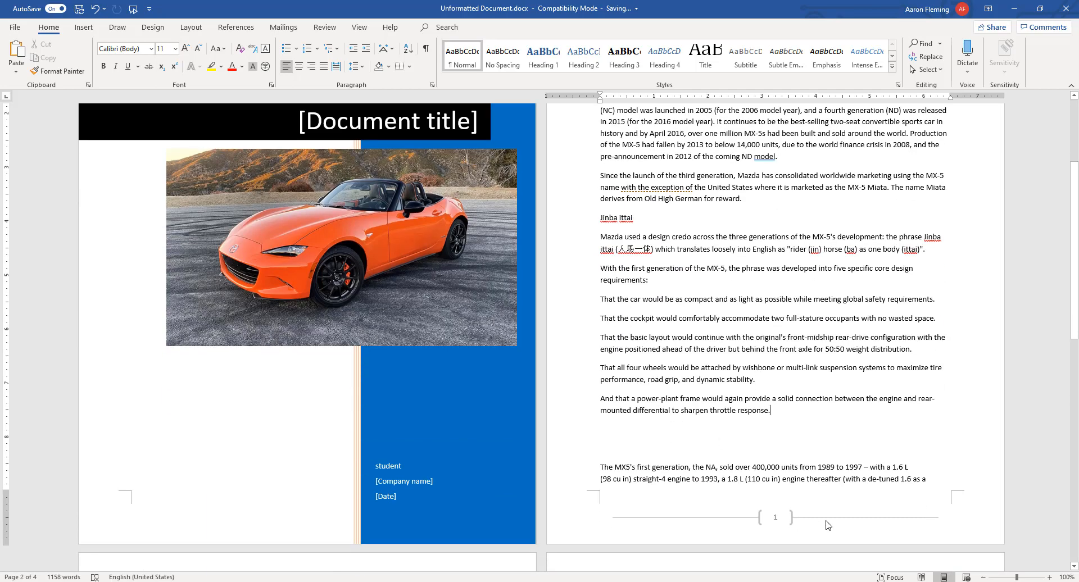
pyautogui.scroll(-3, 826, 524)
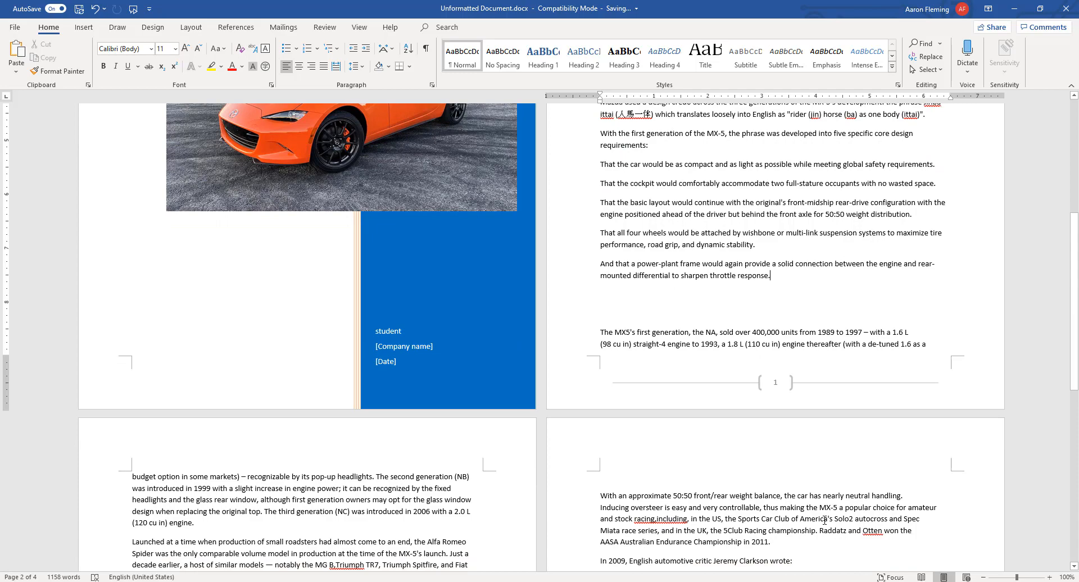
pyautogui.scroll(6, 791, 297)
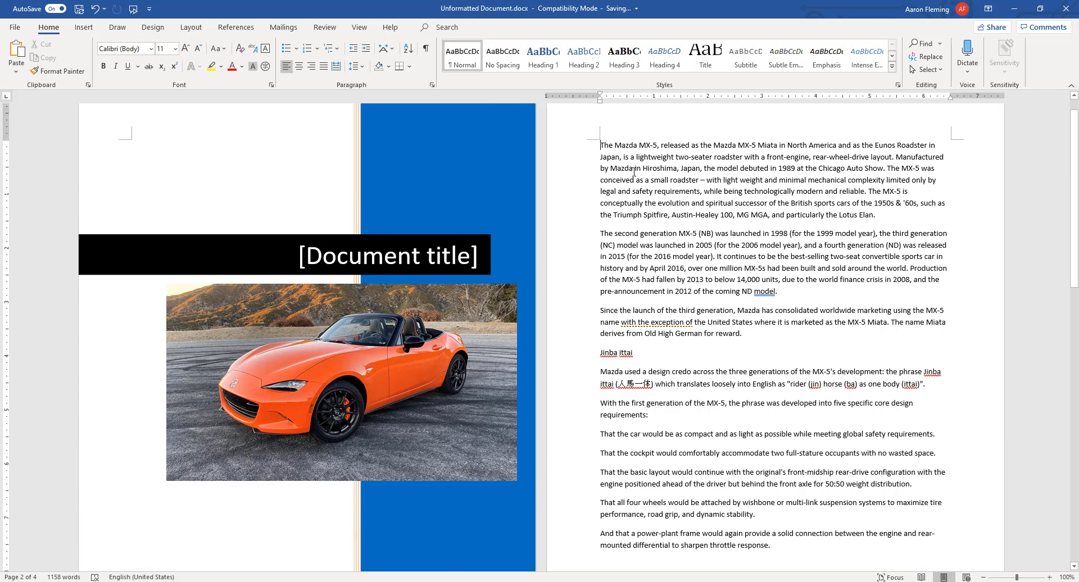
pyautogui.press('Return')
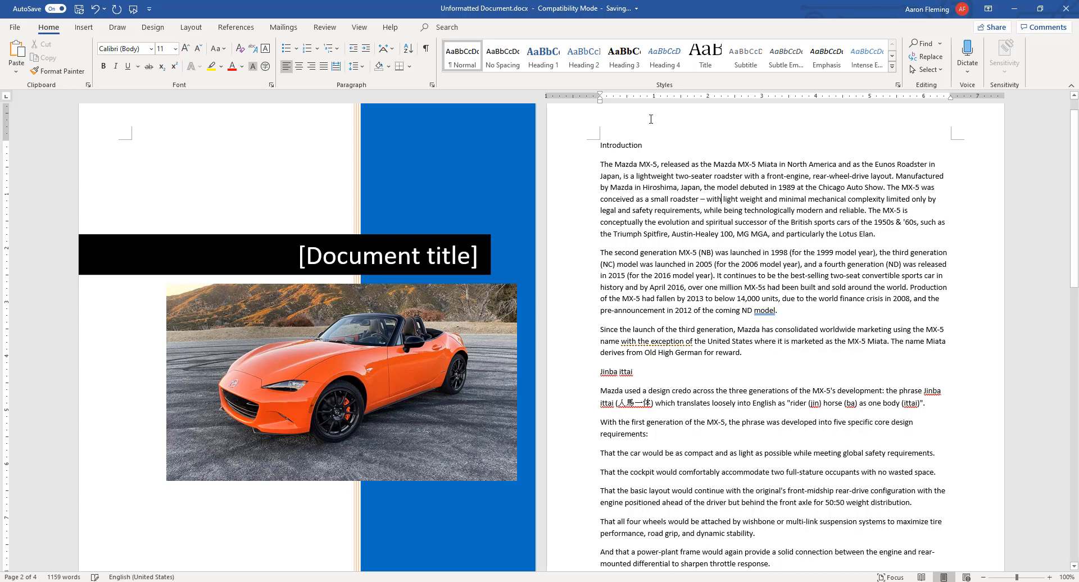
# - Apply the Heading 1 style to the whole "Introduction" line
pyautogui.moveTo(643, 146); pyautogui.dragTo(601, 147)
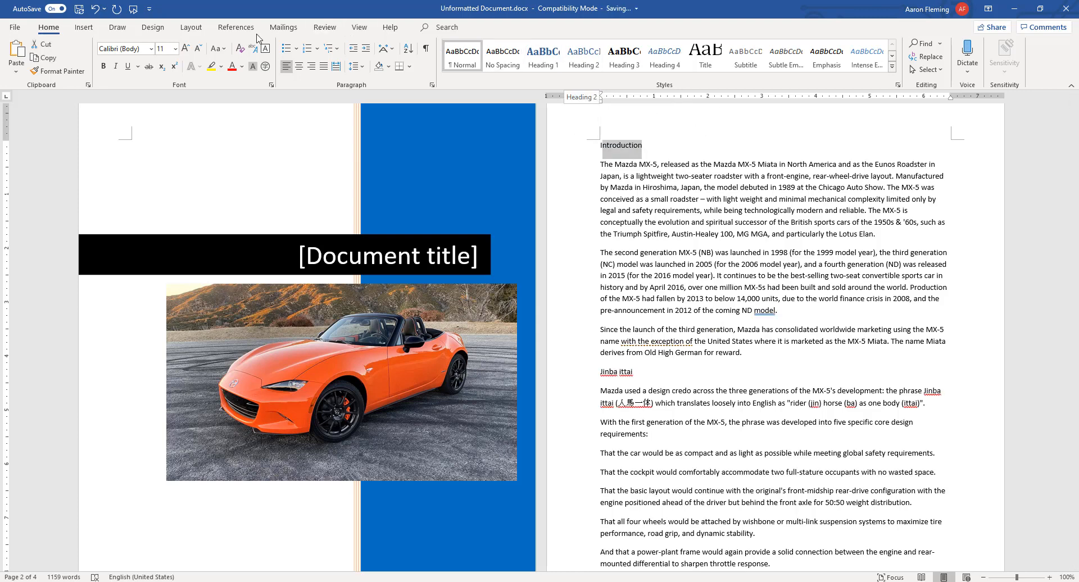
pyautogui.click(541, 65)
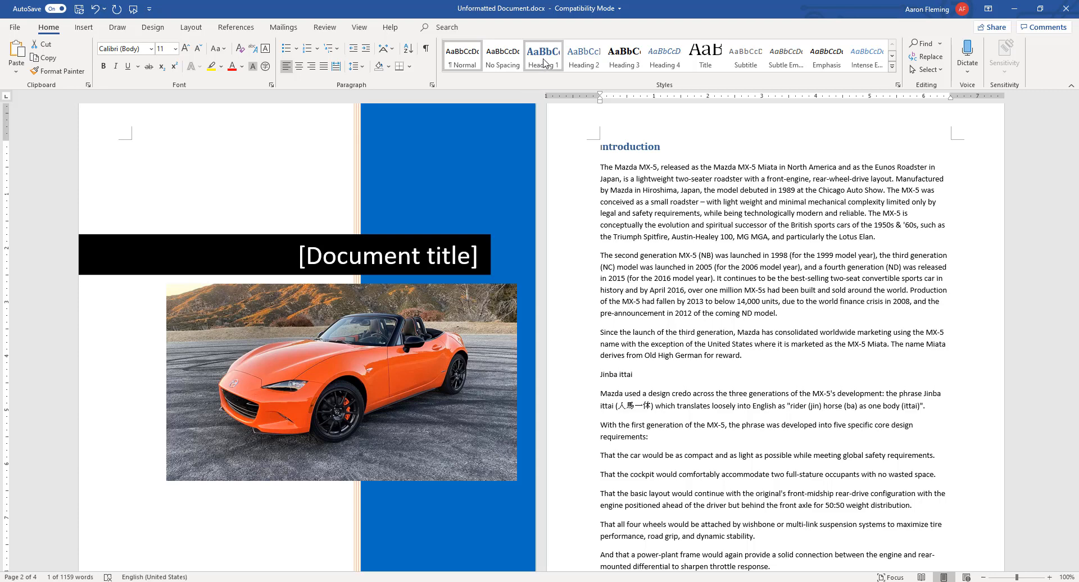
pyautogui.click(675, 151)
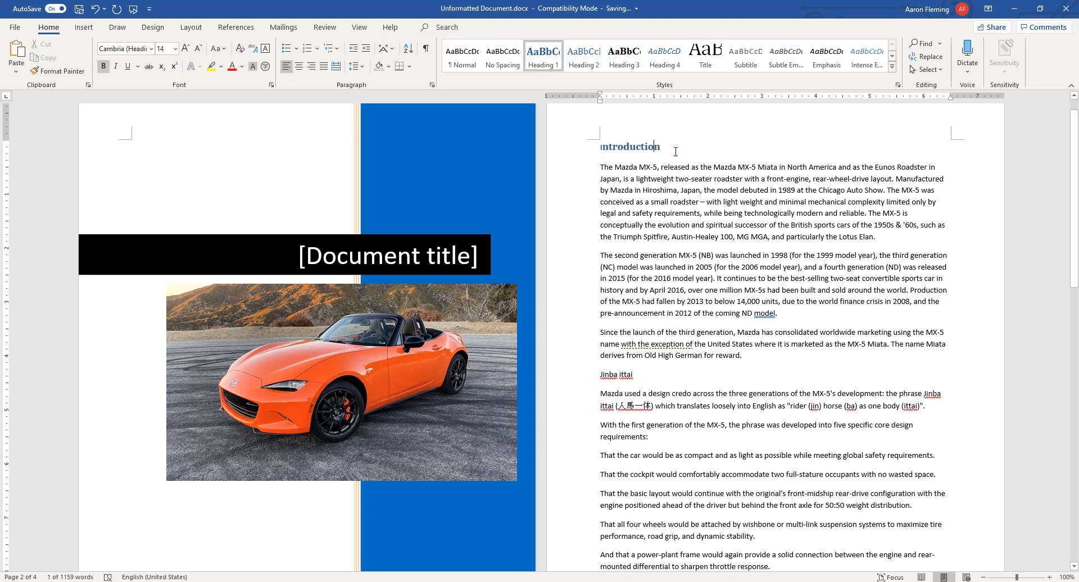
pyautogui.doubleClick(627, 146)
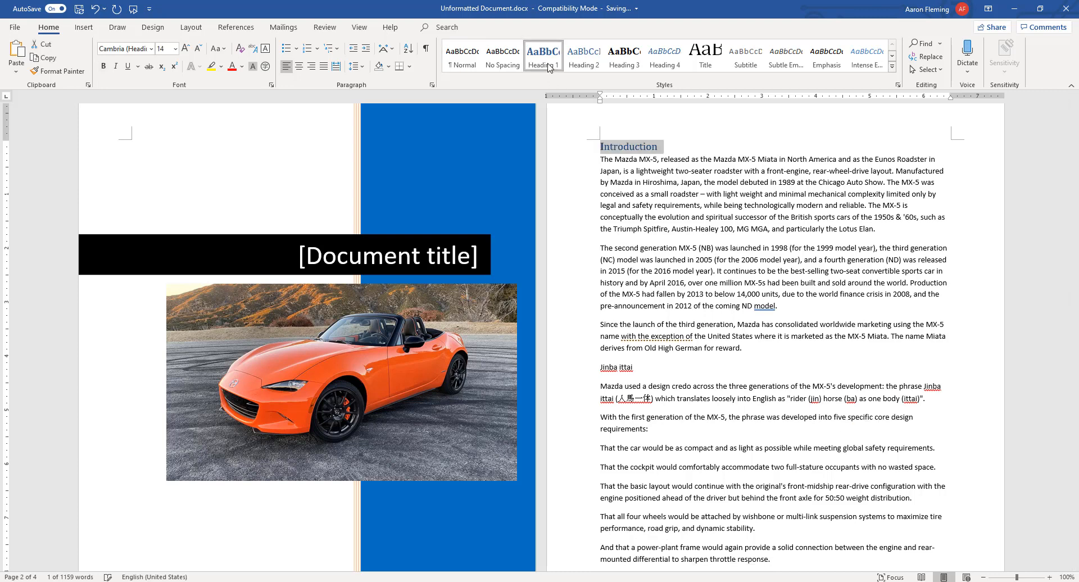
pyautogui.click(549, 67)
pyautogui.click(657, 148)
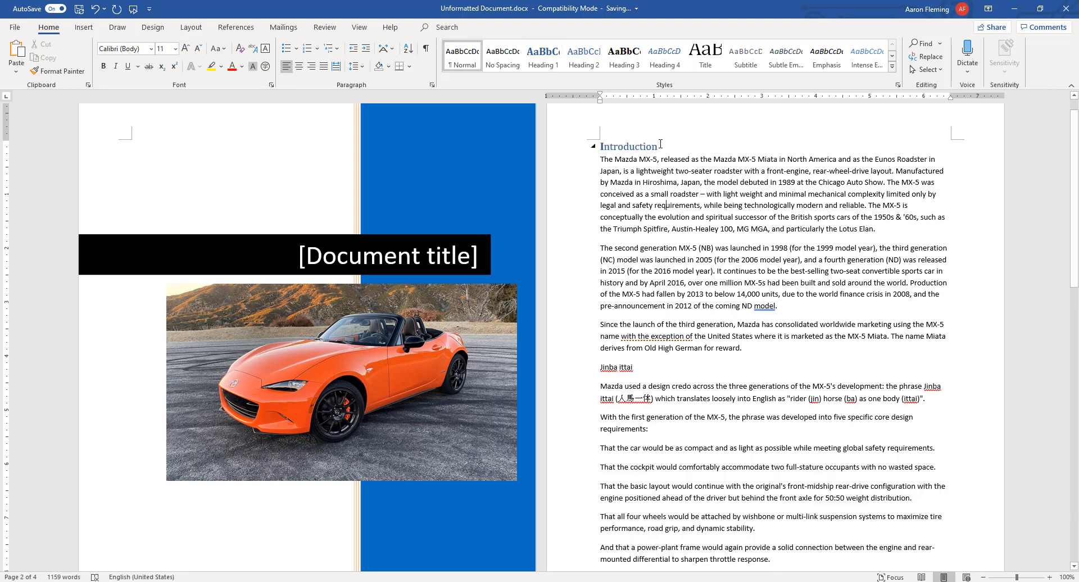
pyautogui.moveTo(660, 145); pyautogui.dragTo(594, 141)
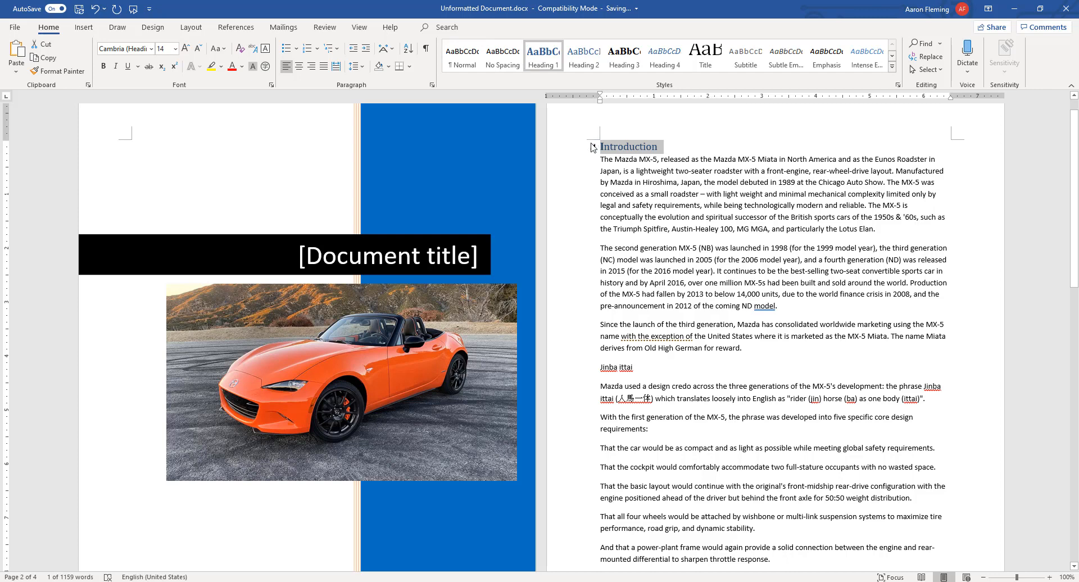
pyautogui.hotkey('ctrl', 'shift', 'n')
pyautogui.moveTo(663, 146); pyautogui.dragTo(592, 146)
pyautogui.click(548, 66)
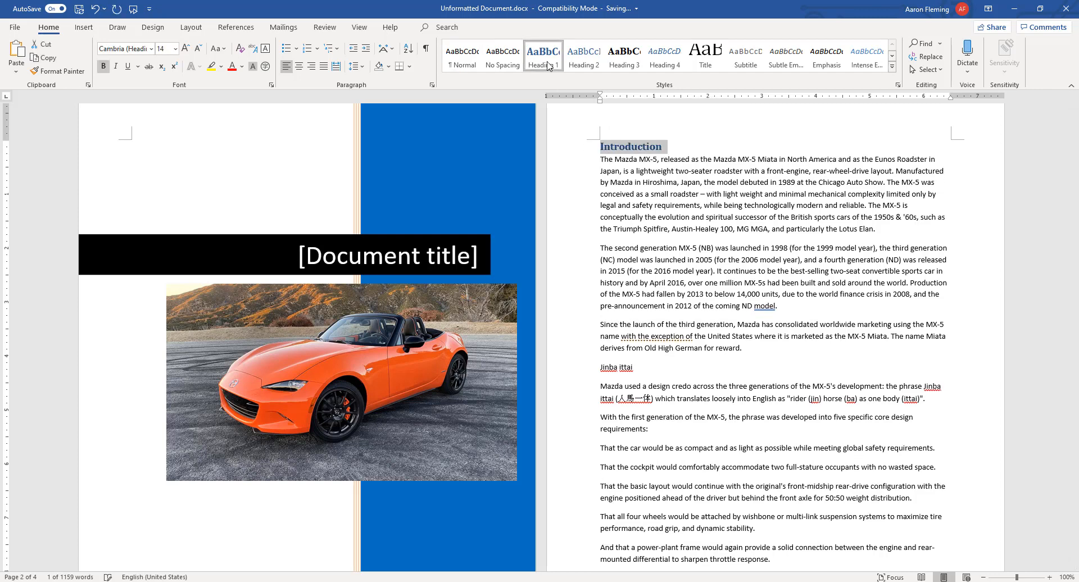
# - Change the font of the first paragraph under the Introduction heading to Arial
pyautogui.click(680, 248)
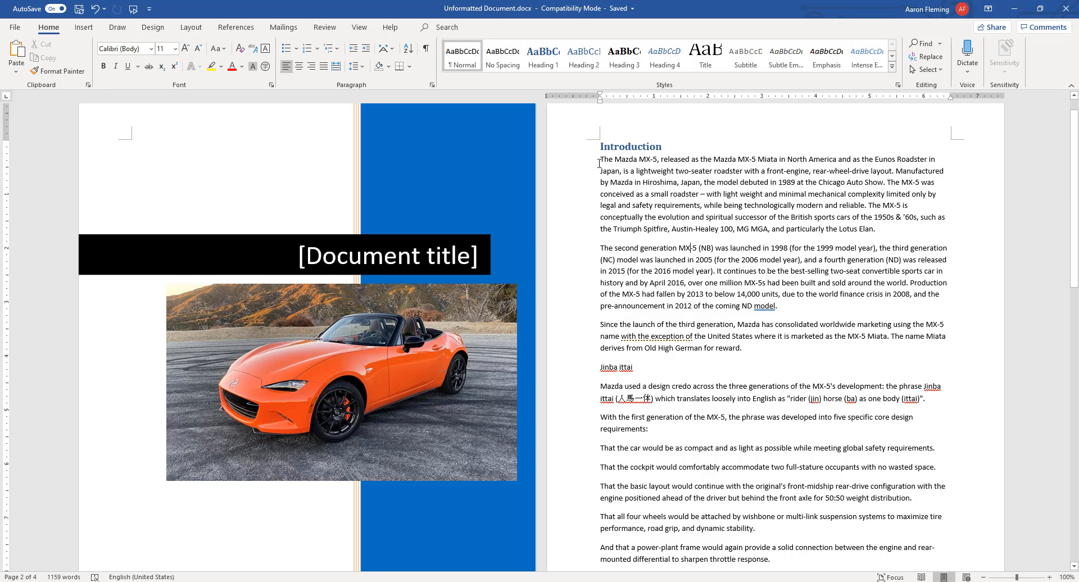
pyautogui.moveTo(599, 161); pyautogui.dragTo(885, 227)
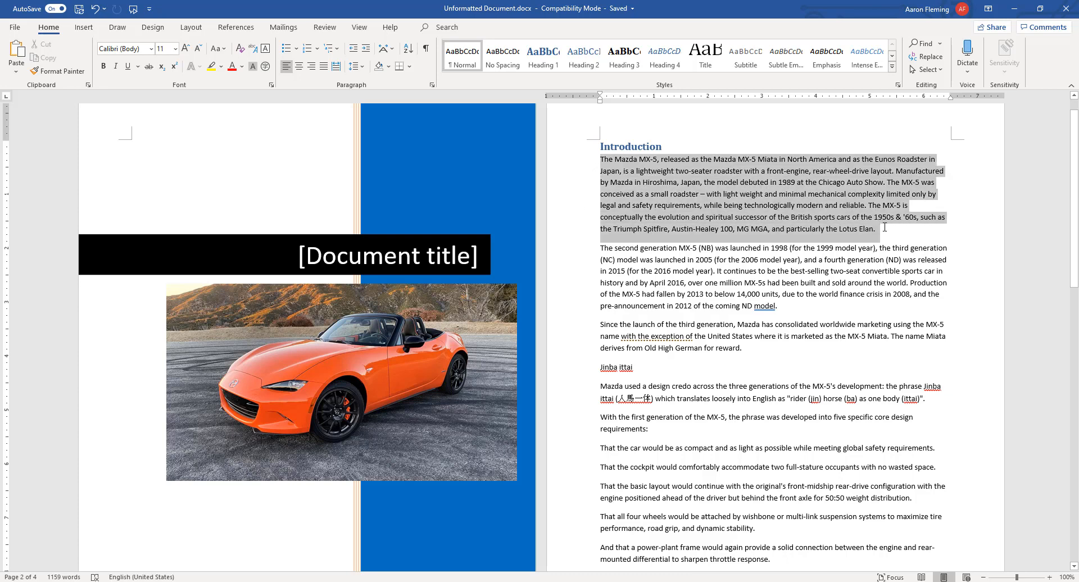
pyautogui.click(151, 49)
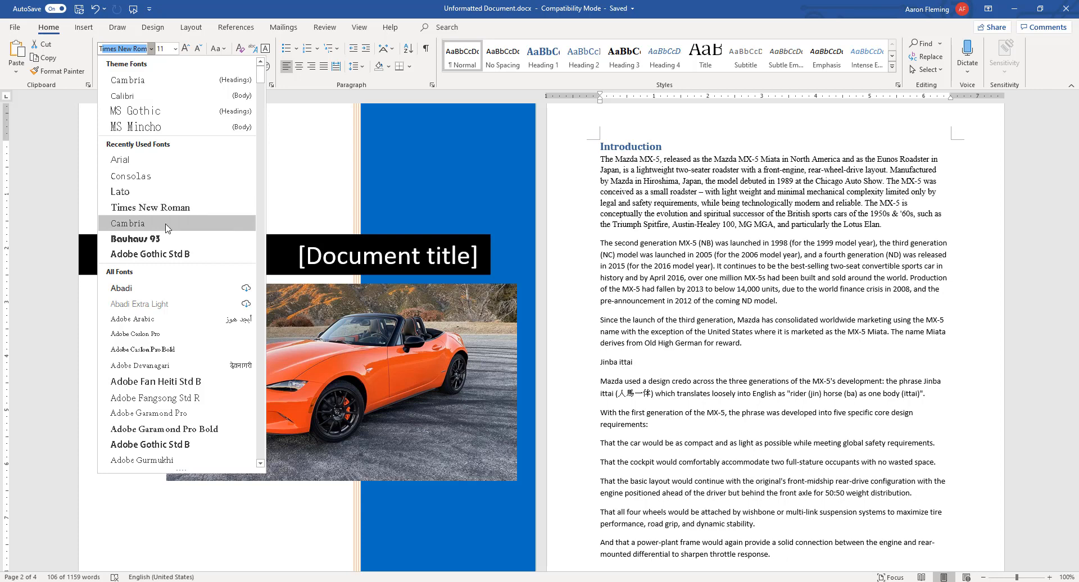
pyautogui.click(145, 163)
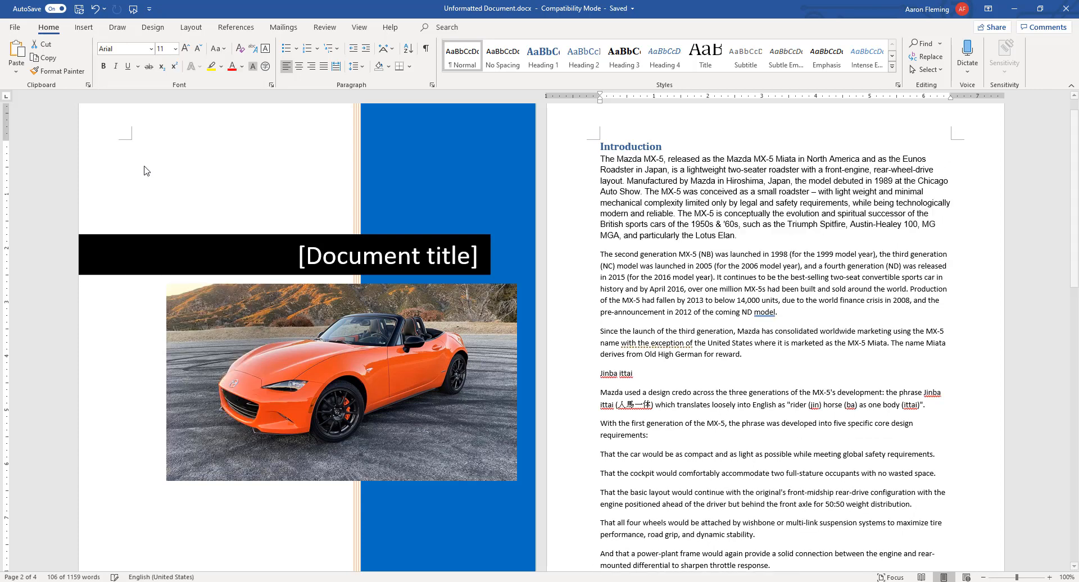
pyautogui.click(715, 254)
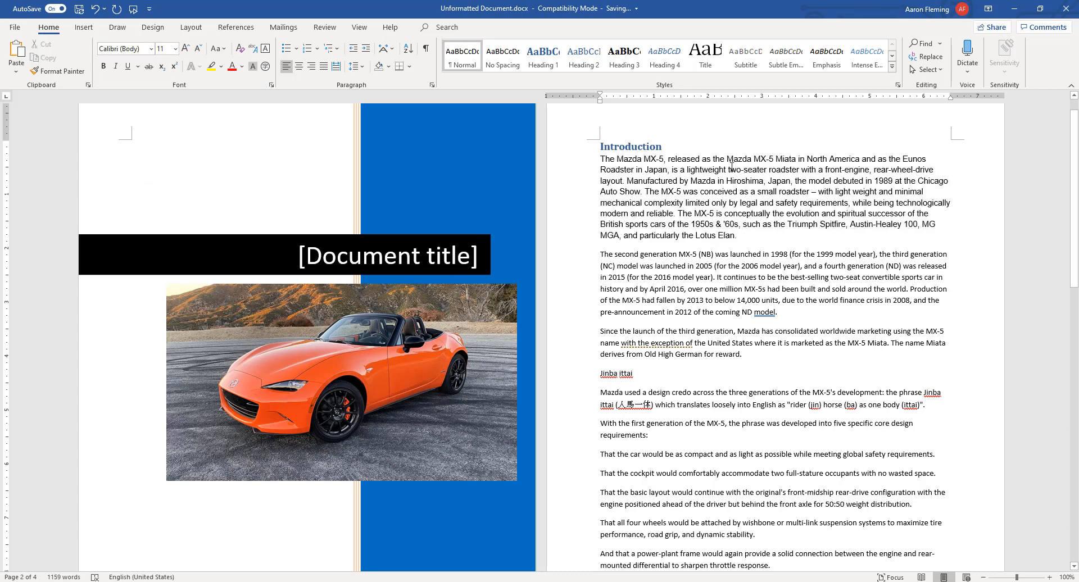
# - Set the font size of the first Introduction paragraph to 12
pyautogui.click(732, 167)
pyautogui.moveTo(757, 238); pyautogui.dragTo(593, 156)
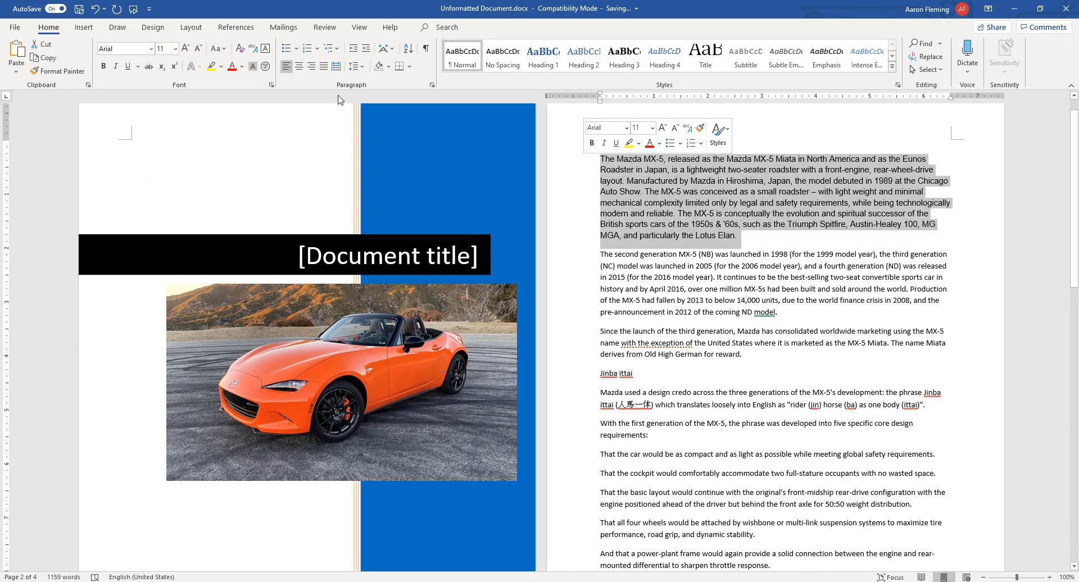
pyautogui.click(187, 49)
pyautogui.click(187, 49)
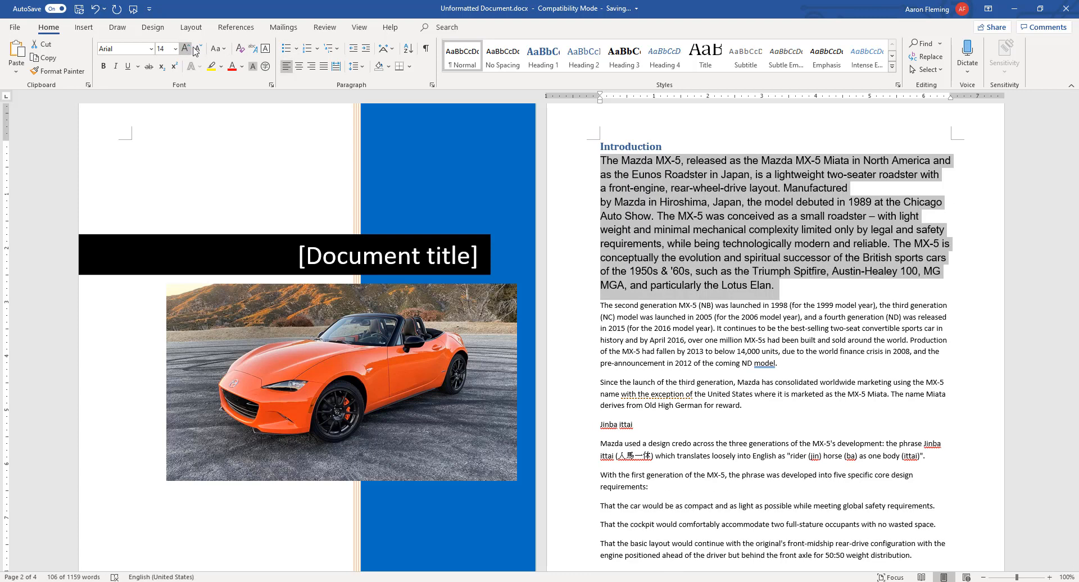
pyautogui.click(198, 49)
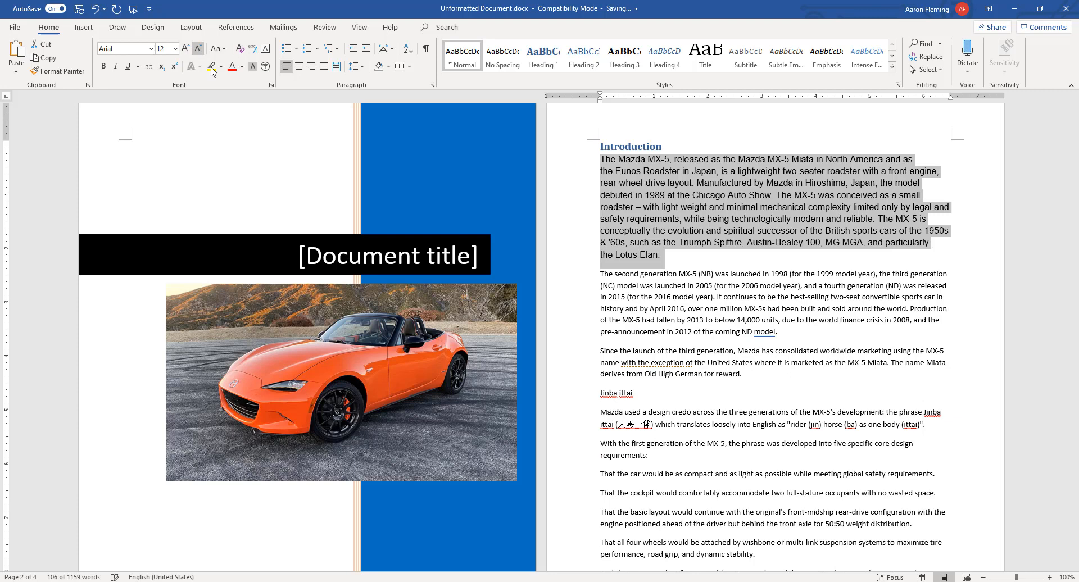
pyautogui.click(609, 196)
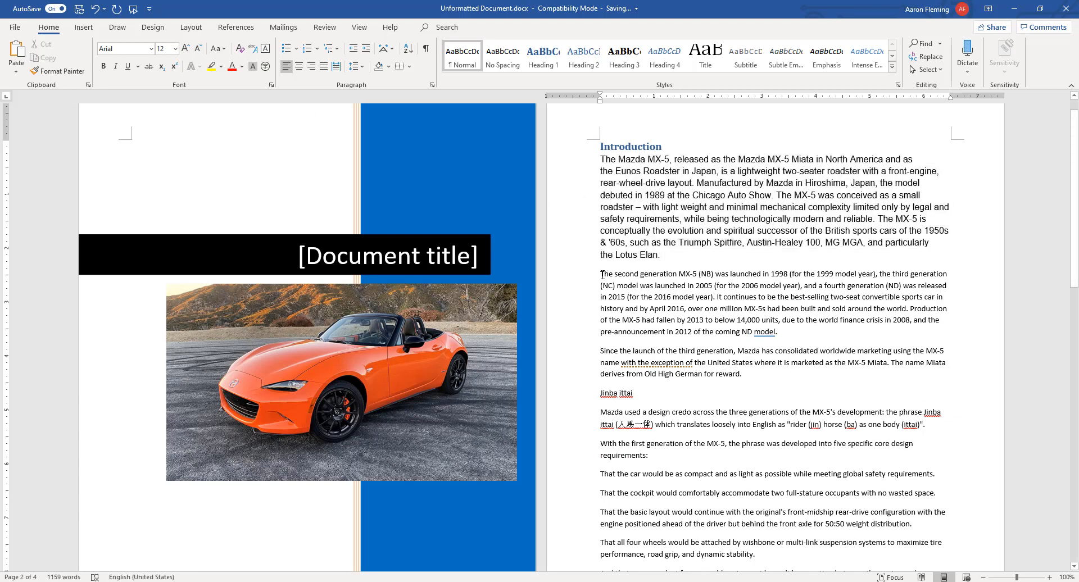
# - Copy the first Introduction paragraph's formatting onto the two paragraphs below it with Format Painter
pyautogui.tripleClick(622, 286)
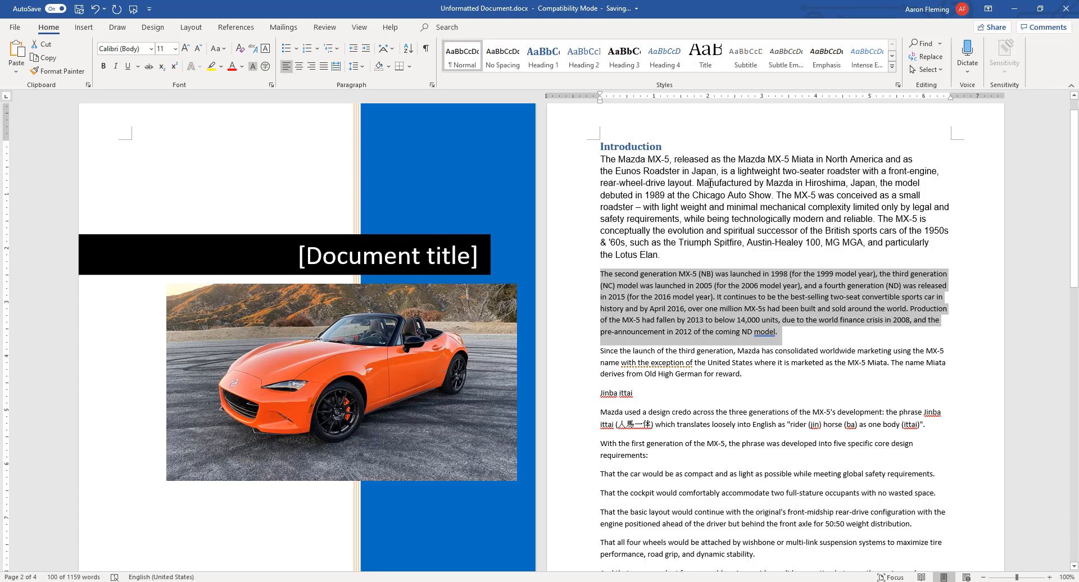
pyautogui.click(710, 183)
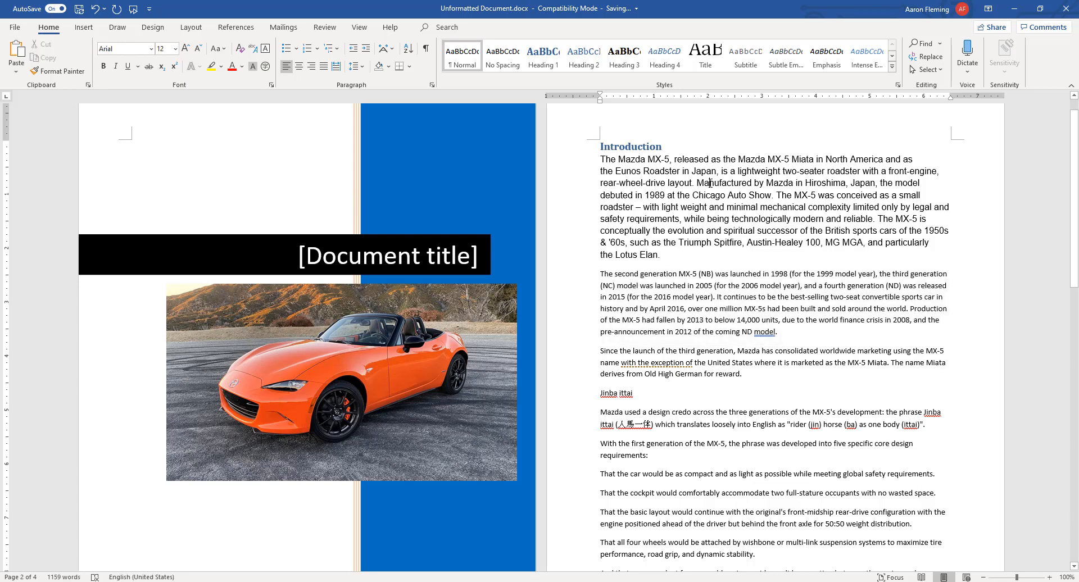
pyautogui.click(49, 72)
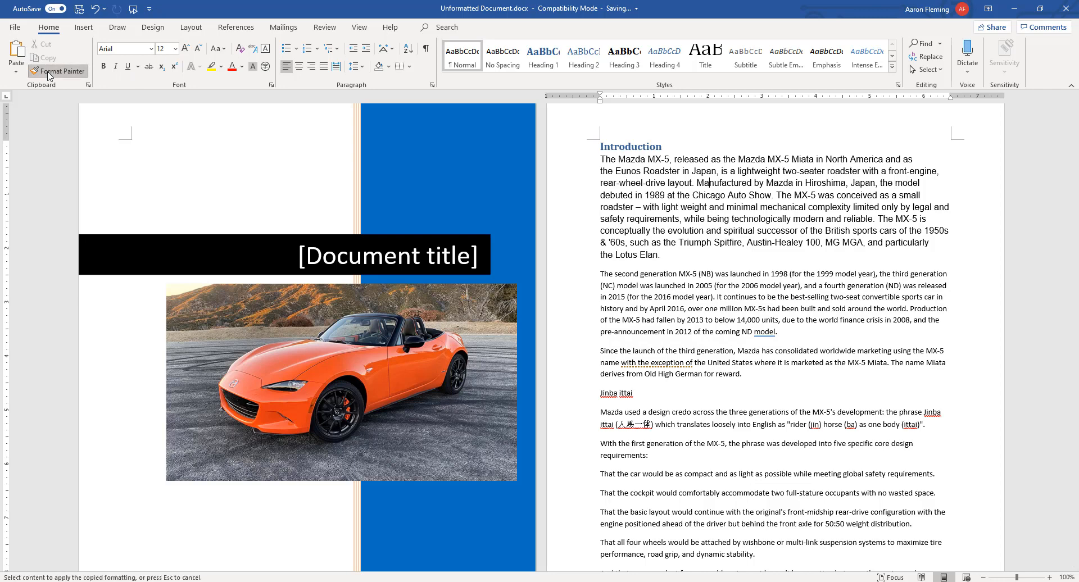
pyautogui.moveTo(595, 273); pyautogui.dragTo(745, 376)
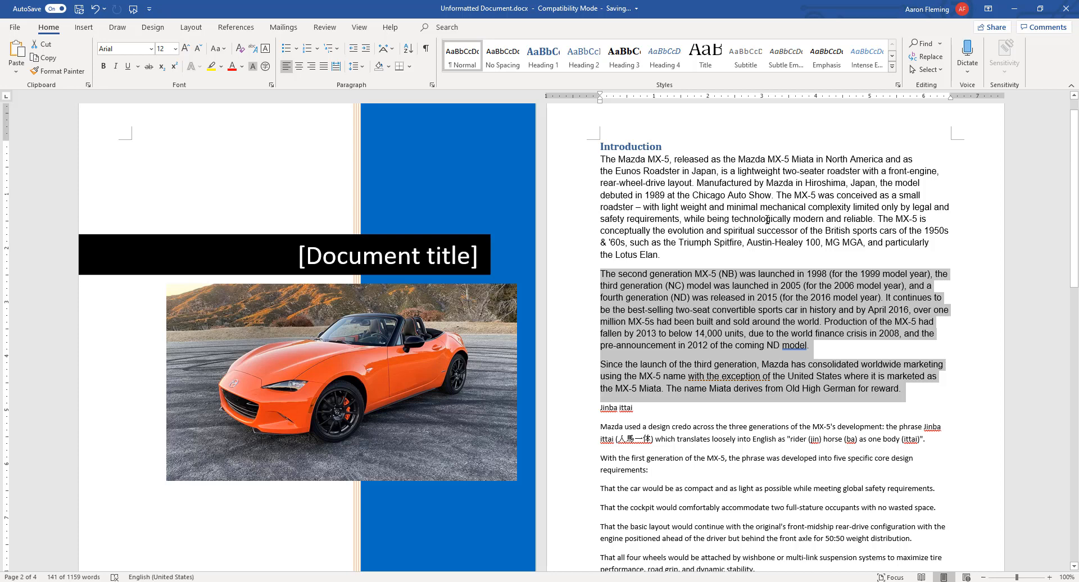
# - Switch to the browser's Google Images results and search for "miata na"
pyautogui.scroll(-1, 767, 219)
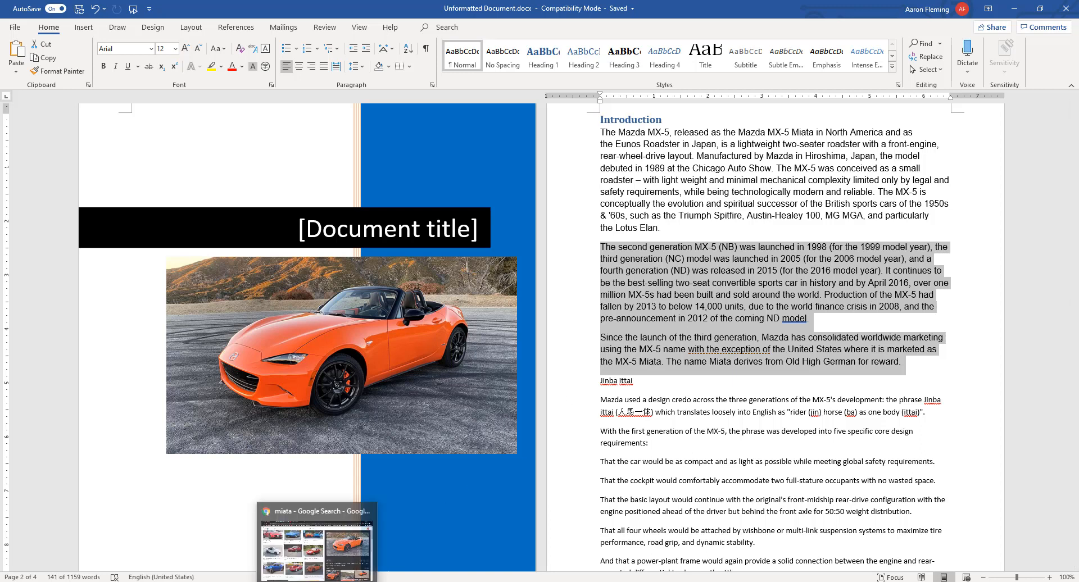
pyautogui.click(319, 569)
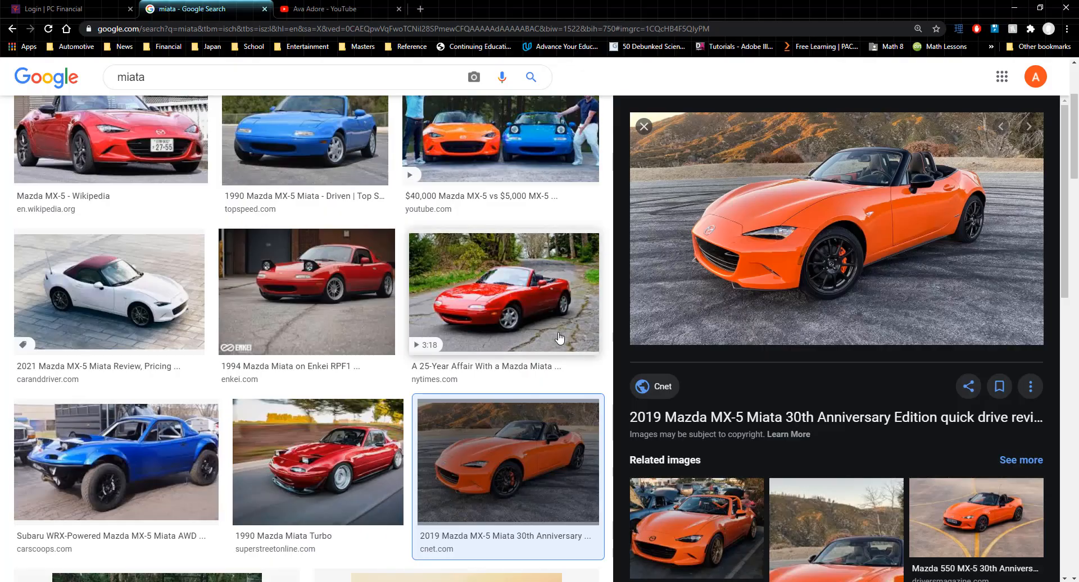
pyautogui.hotkey('ctrl', '+')
pyautogui.scroll(1, 191, 92)
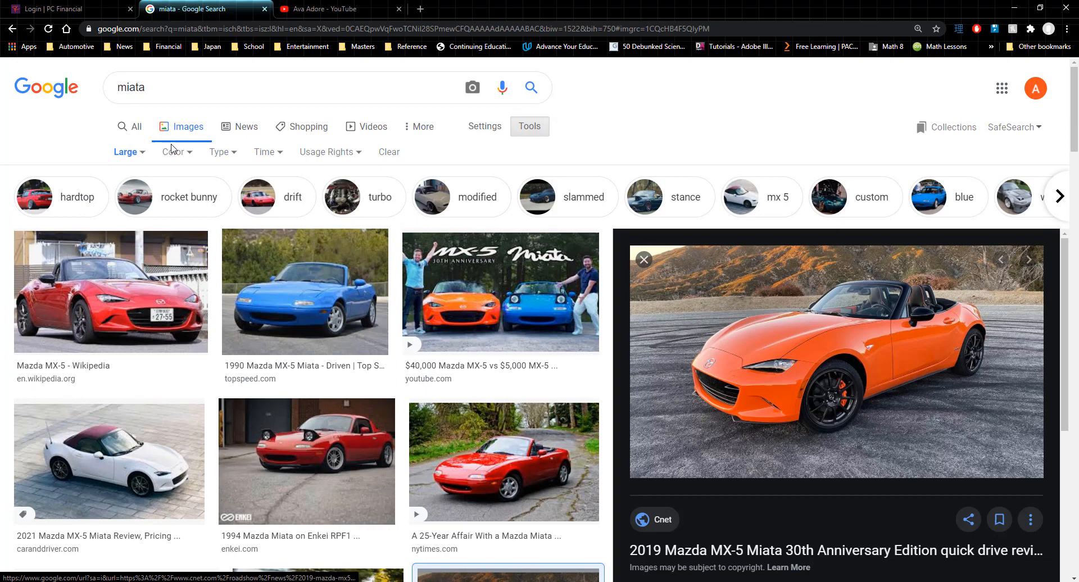
pyautogui.click(159, 87)
pyautogui.write('na')
pyautogui.press('Return')
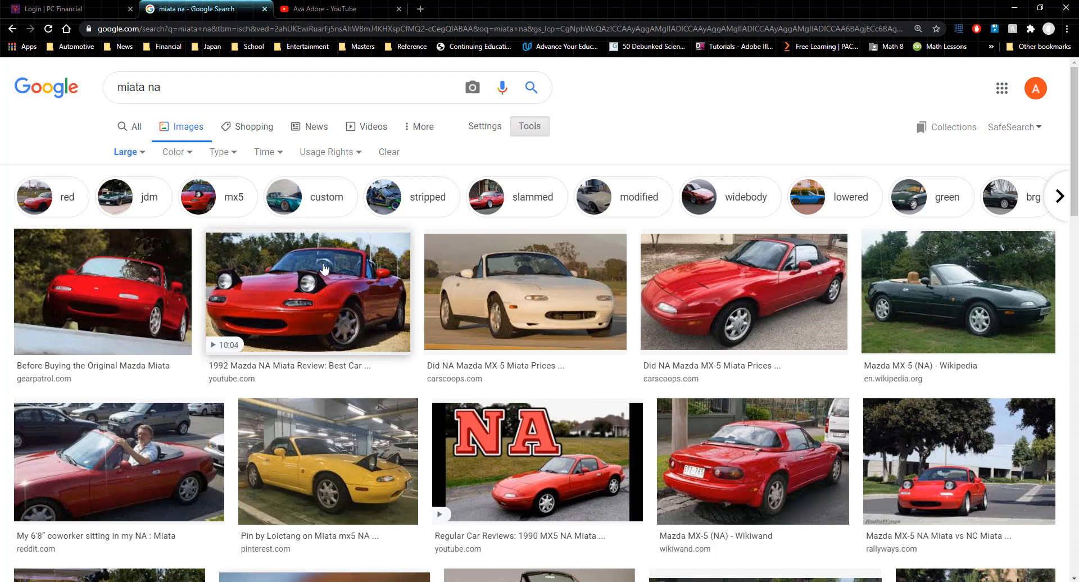
# - Open the red 1992 Mazda NA Miata image with raised headlights in the preview and copy it
pyautogui.click(470, 298)
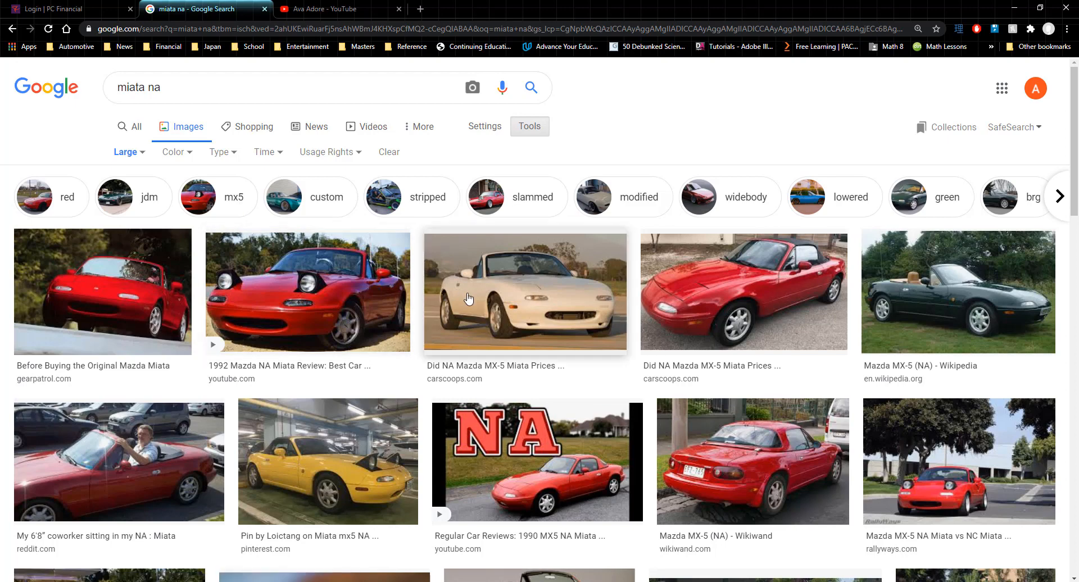
pyautogui.click(364, 295)
pyautogui.rightClick(364, 296)
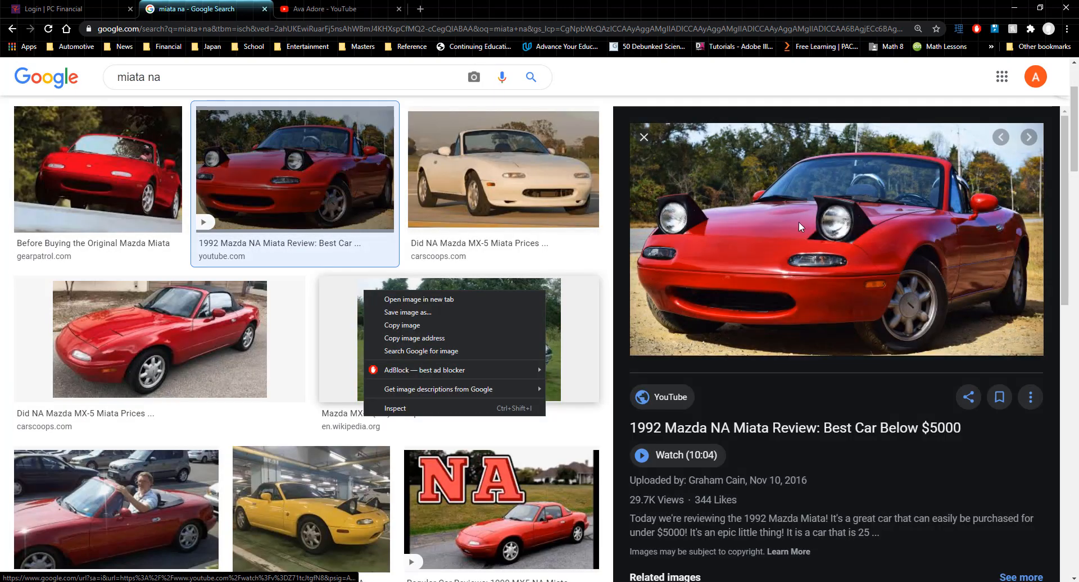
pyautogui.rightClick(800, 222)
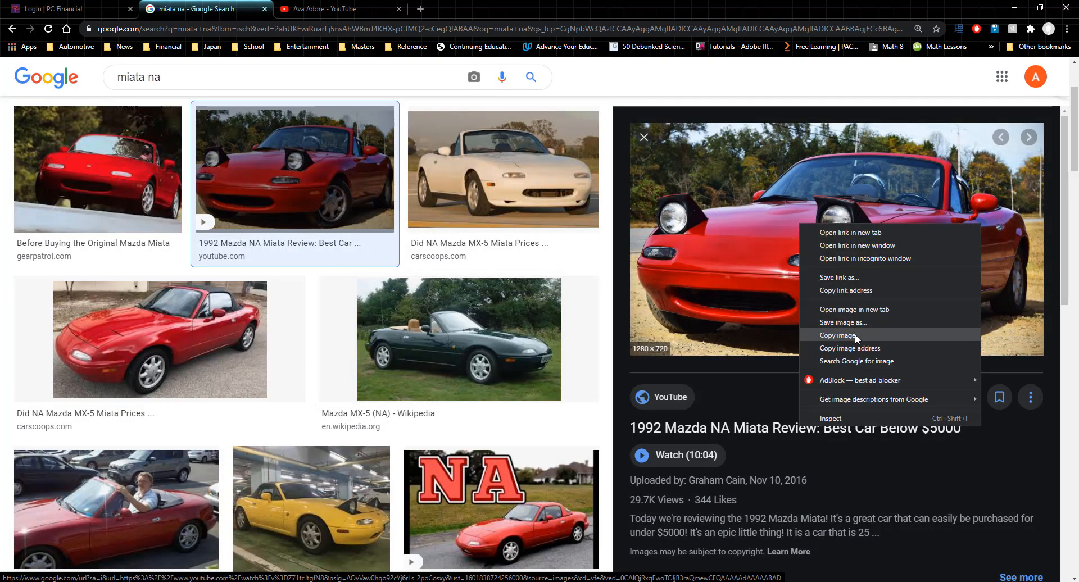
pyautogui.click(838, 335)
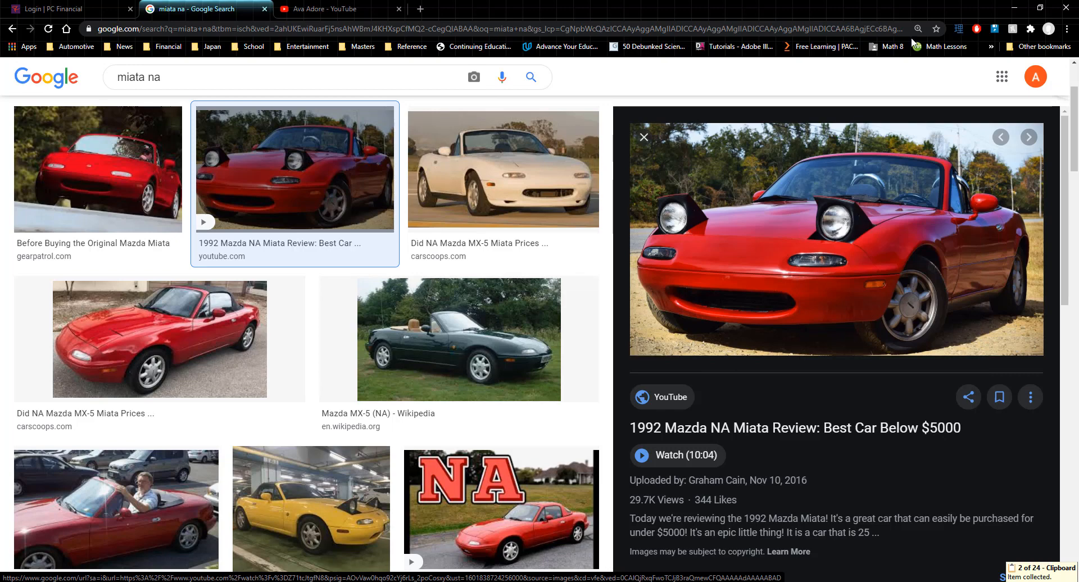
# - Switch back to Unformatted Document.docx in Word and paste the copied picture into the second Introduction paragraph
pyautogui.click(429, 581)
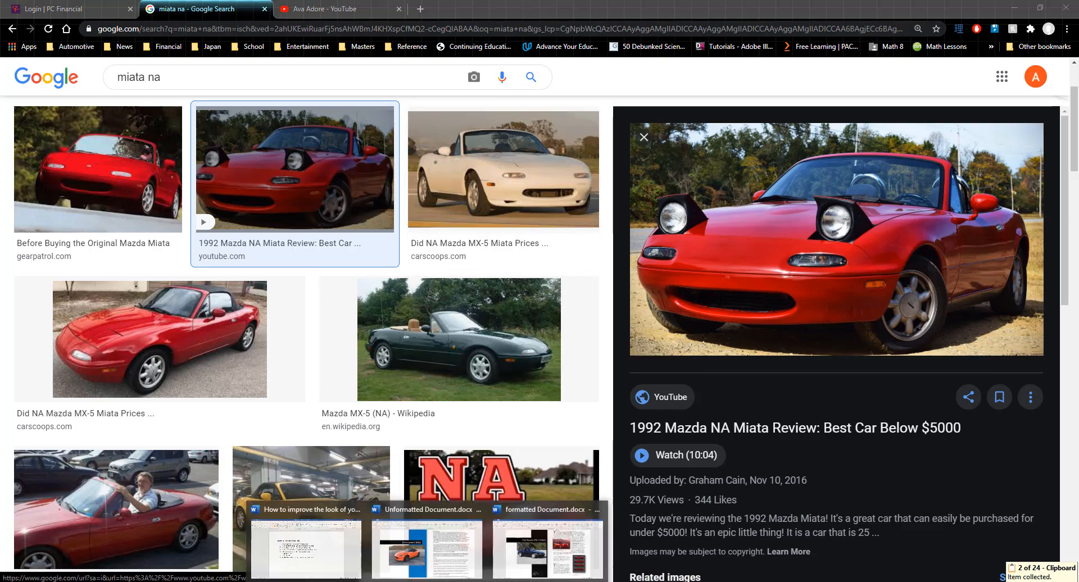
pyautogui.click(429, 543)
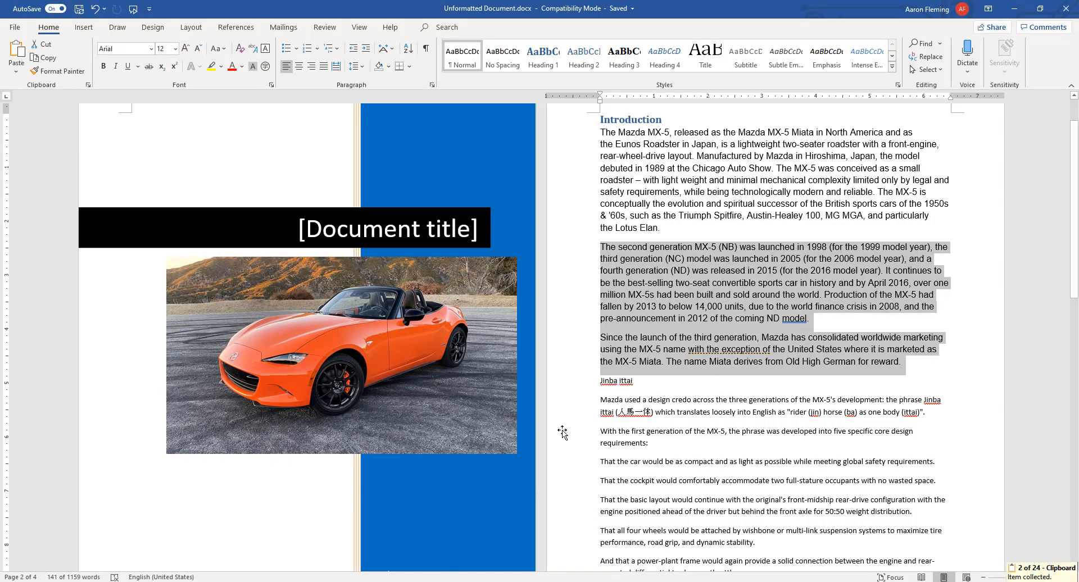
pyautogui.click(778, 275)
pyautogui.hotkey('ctrl', 'v')
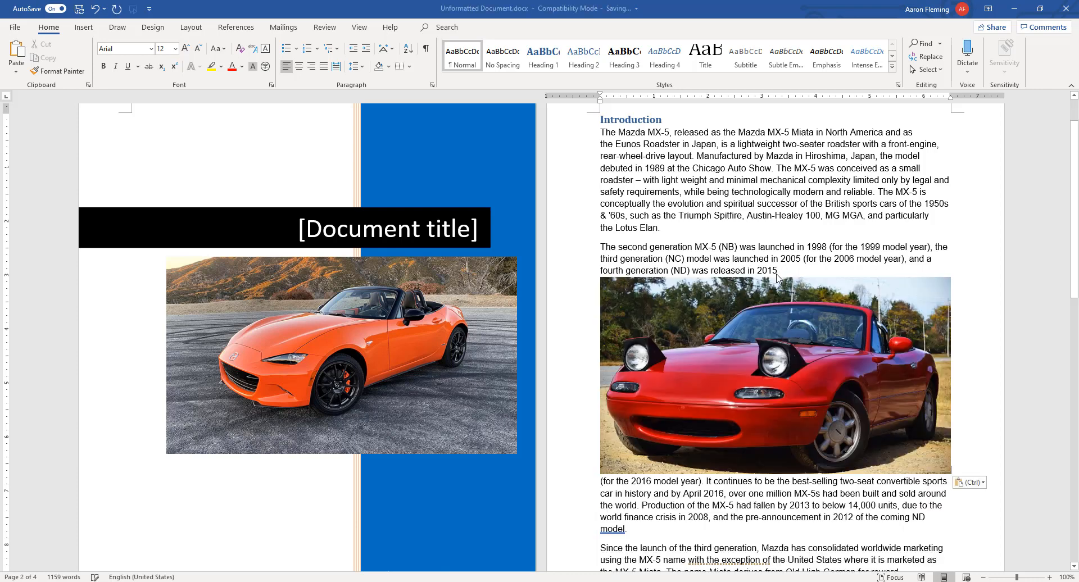
# - Reposition the red Miata picture within the second Introduction paragraph and shrink it to about half its width
pyautogui.click(885, 424)
pyautogui.moveTo(804, 359); pyautogui.dragTo(762, 193)
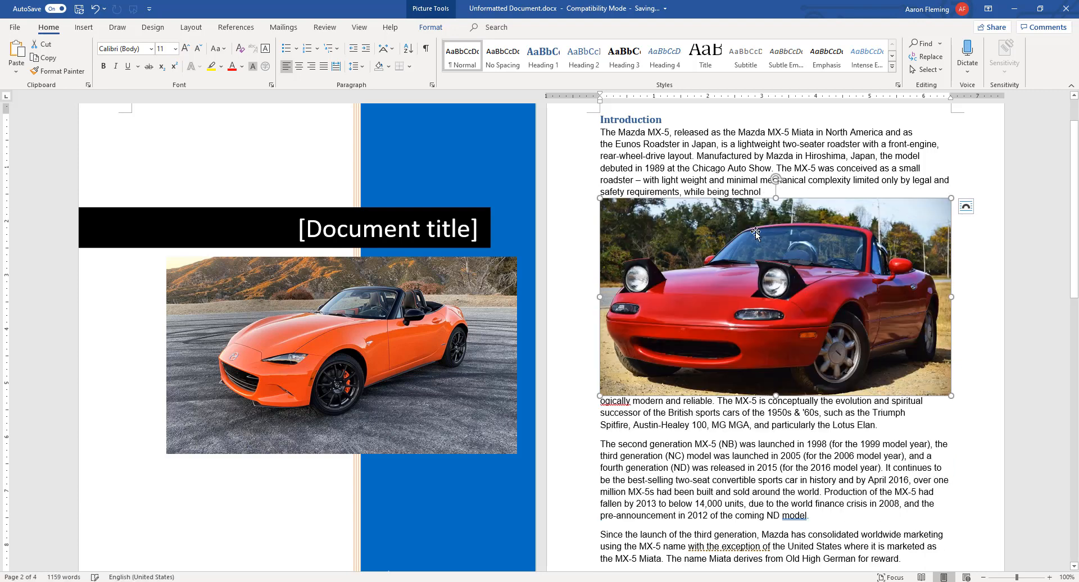
pyautogui.moveTo(750, 469); pyautogui.dragTo(749, 469)
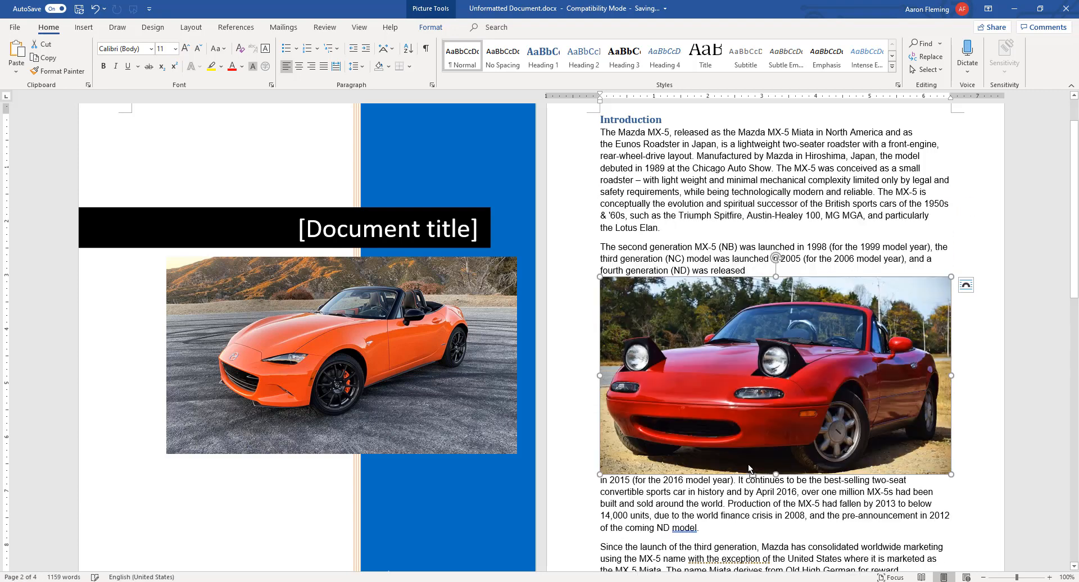
pyautogui.moveTo(951, 474); pyautogui.dragTo(700, 375)
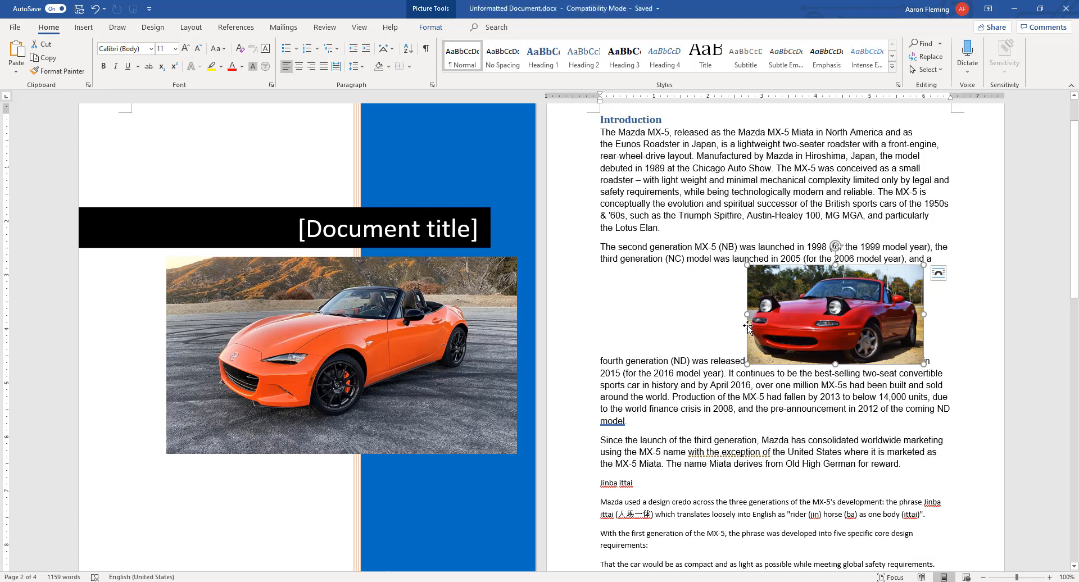
# - Set the red Miata picture's text wrapping to Square and move it to the left side of the second paragraph
pyautogui.click(940, 276)
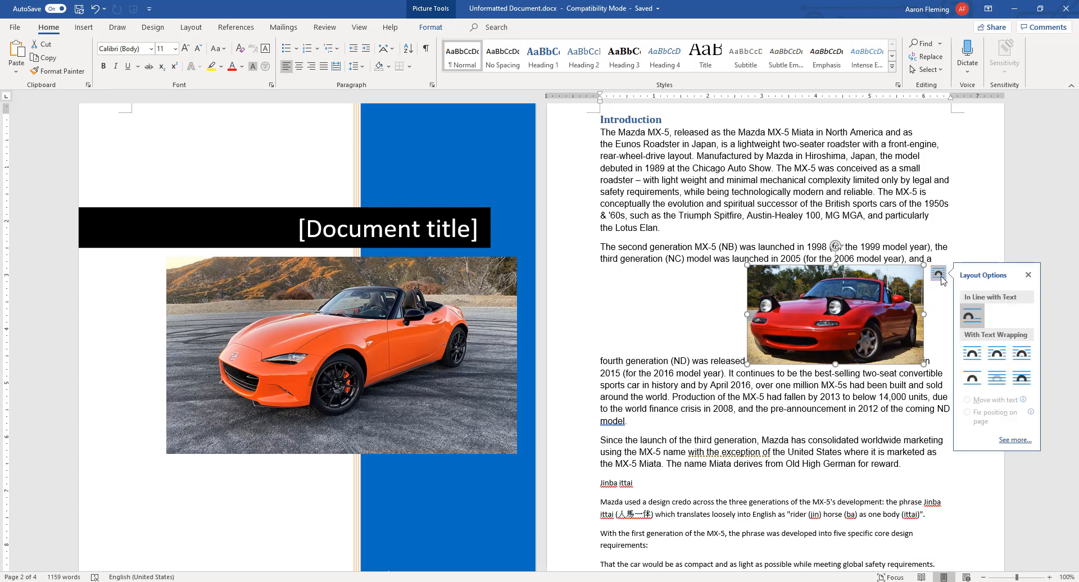
pyautogui.click(972, 354)
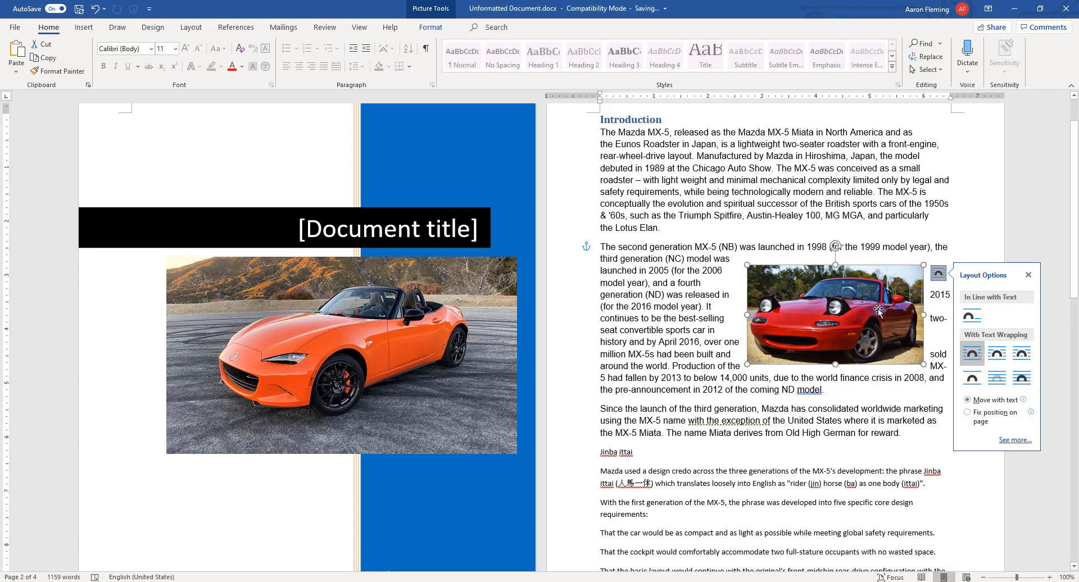
pyautogui.moveTo(850, 311); pyautogui.dragTo(714, 300)
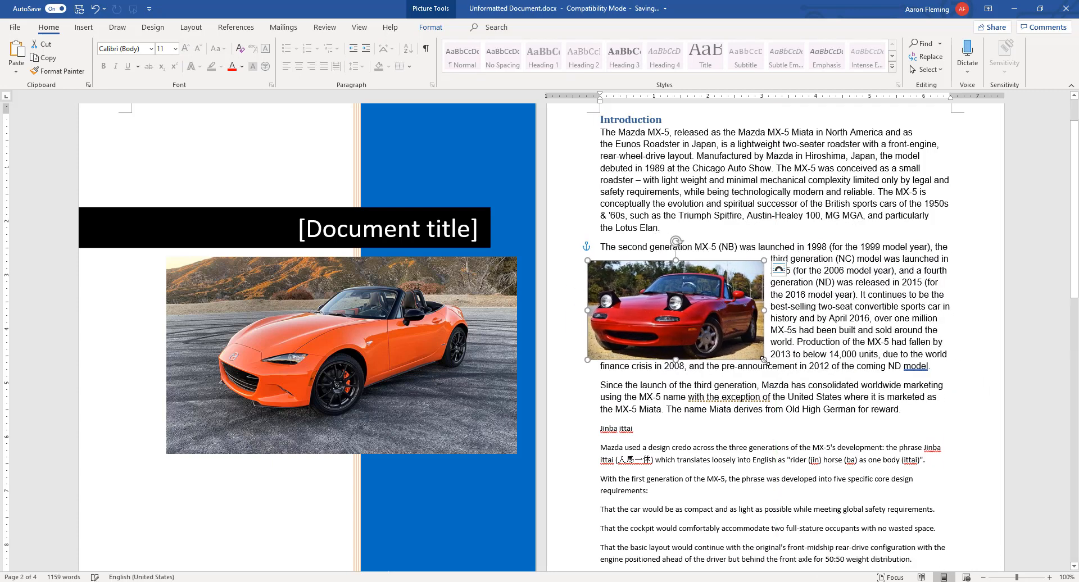
# - Enlarge the red Miata picture to about 2.5" high by 4.44" wide and apply the drop-shadow rectangle picture style
pyautogui.moveTo(749, 360); pyautogui.dragTo(797, 396)
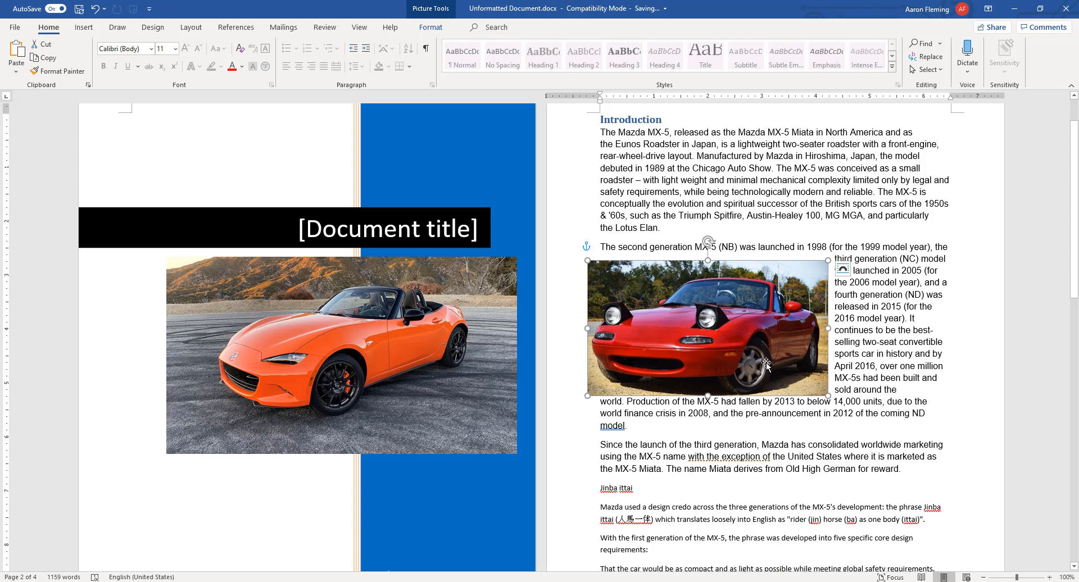
pyautogui.click(426, 9)
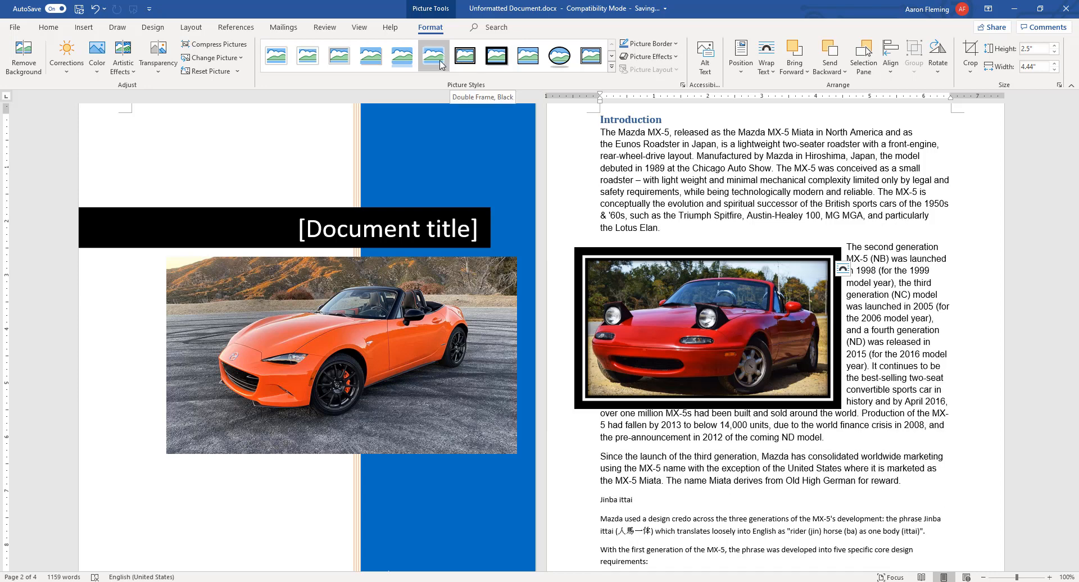
pyautogui.click(379, 62)
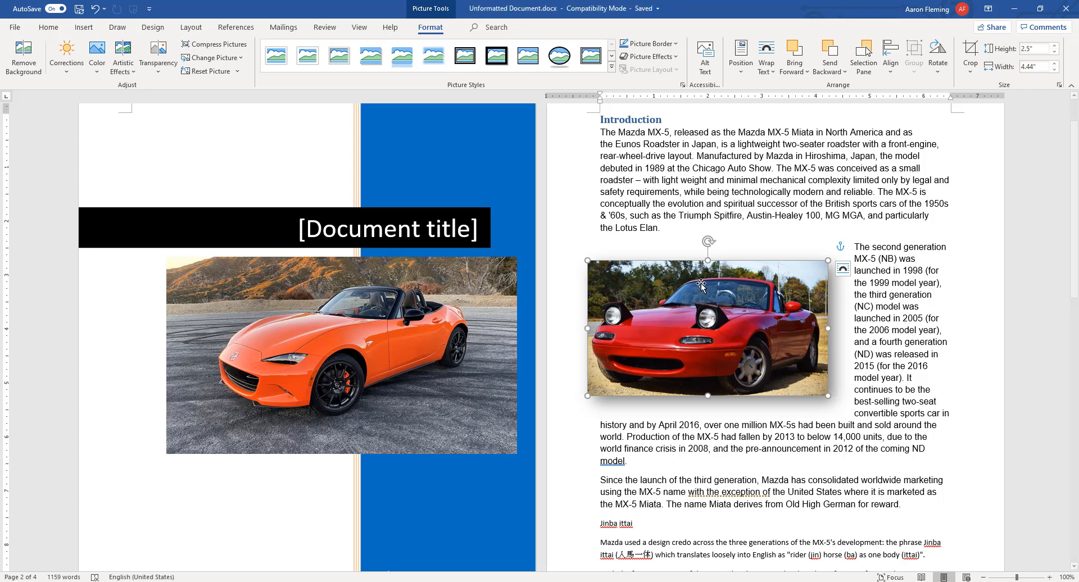
# - Insert the caption "Figure 1 - The first generation Miata" below the red Miata picture, using the Figure label
pyautogui.rightClick(716, 328)
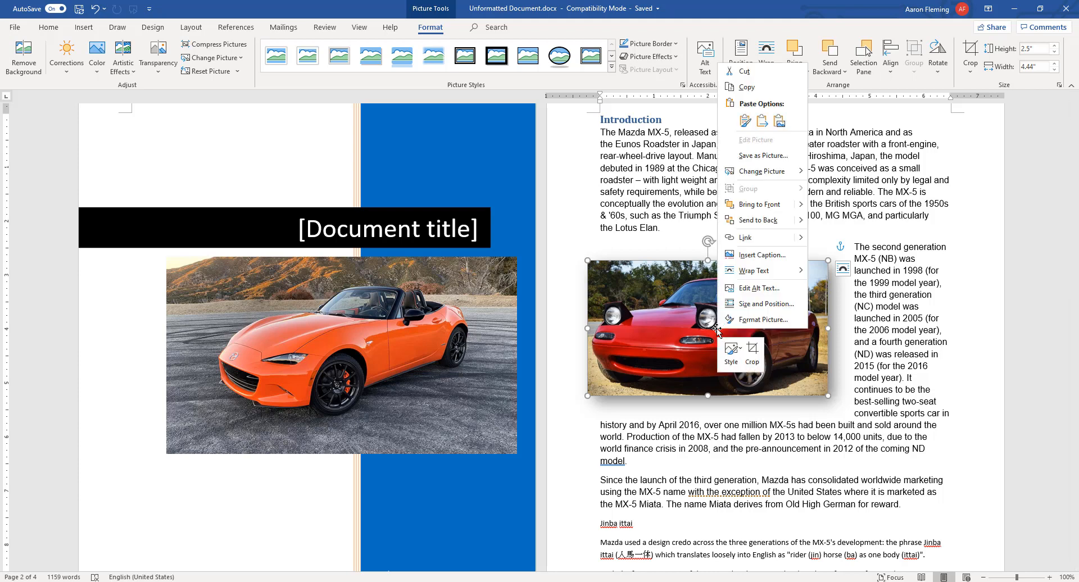
pyautogui.click(757, 257)
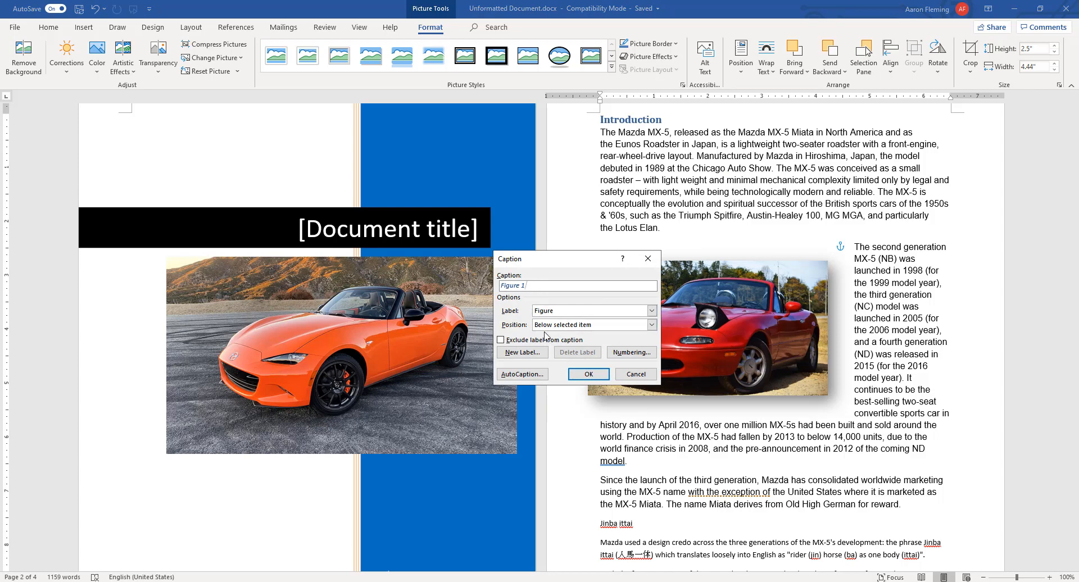
pyautogui.press('BackSpace')
pyautogui.press('BackSpace')
pyautogui.press('BackSpace')
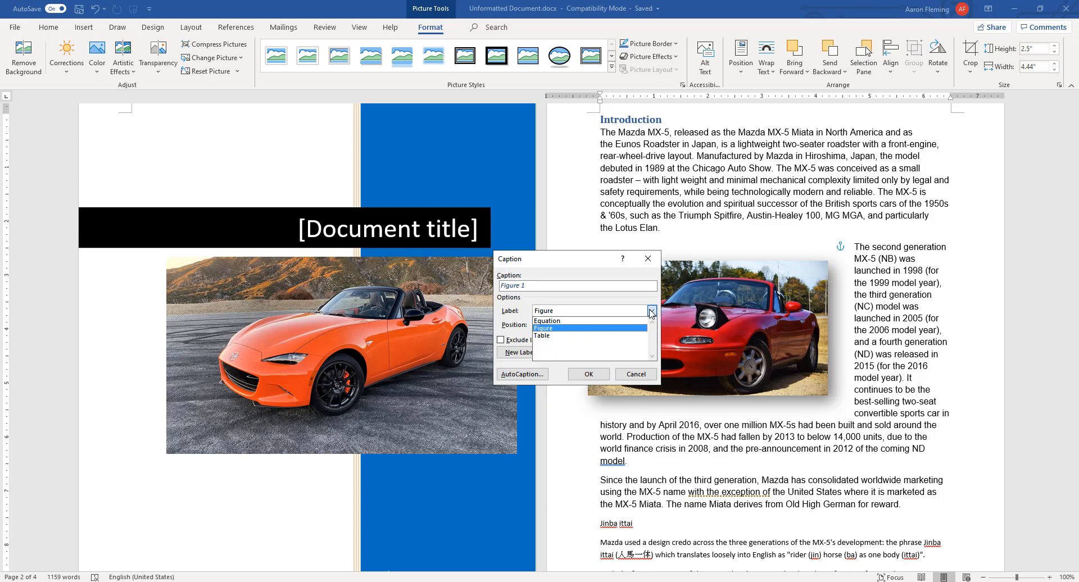
pyautogui.click(609, 330)
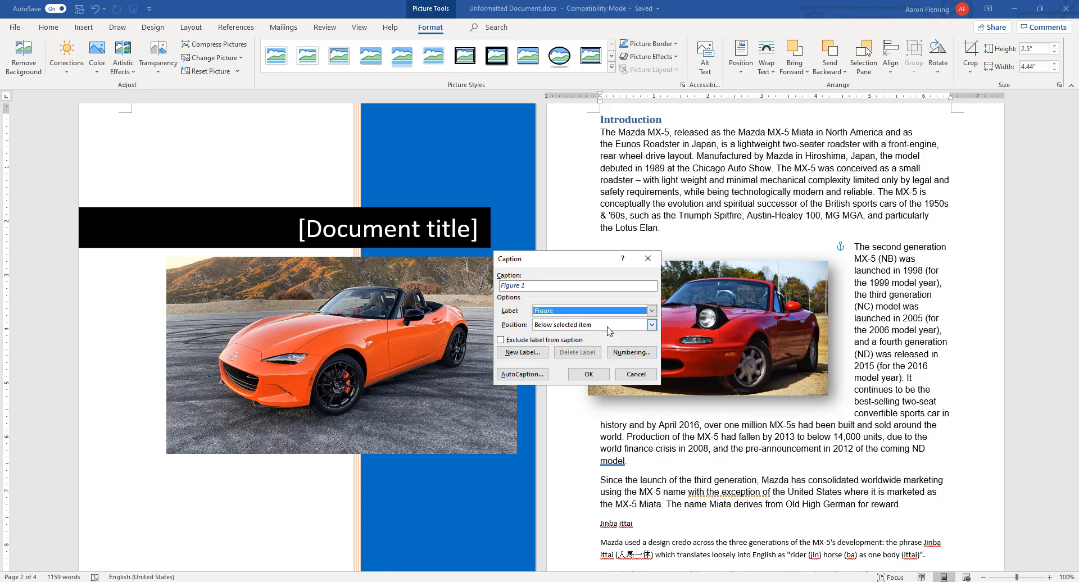
pyautogui.click(554, 287)
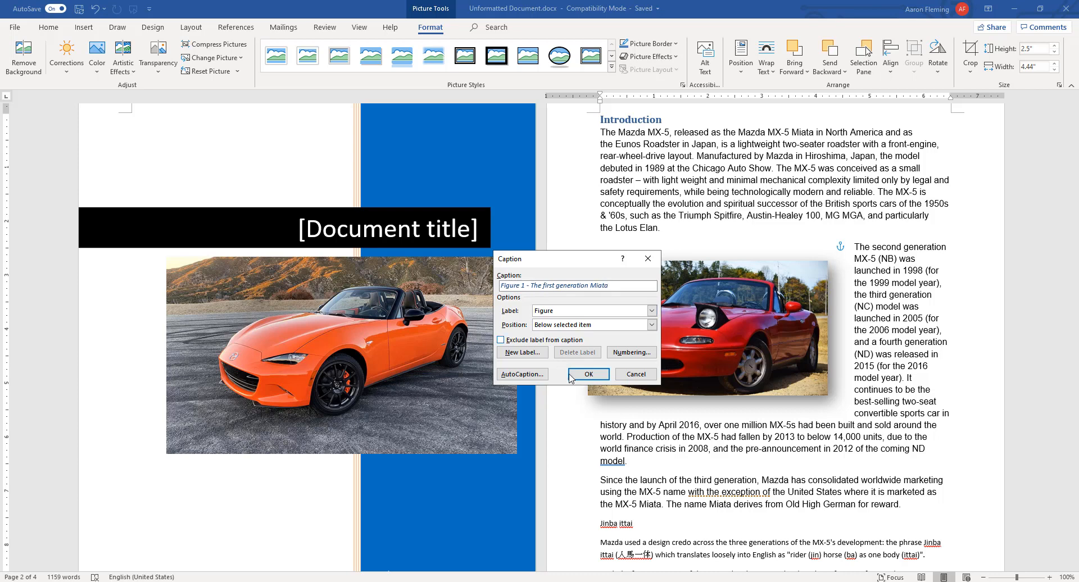
pyautogui.click(589, 374)
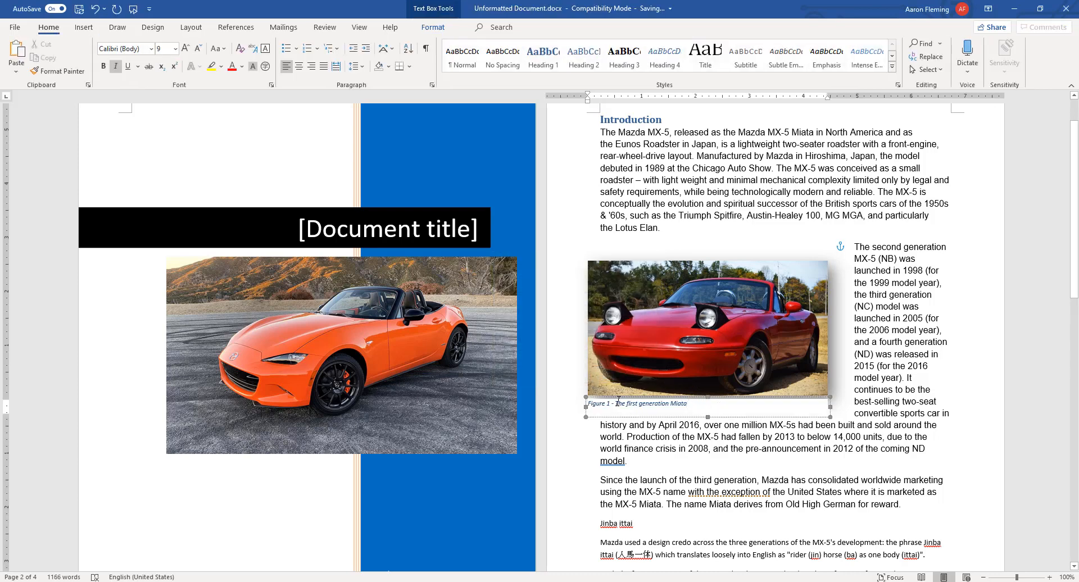
# - Delete the "Figure 1 - " prefix from the picture caption, leaving only "The first generation Miata"
pyautogui.press('BackSpace')
pyautogui.press('BackSpace')
pyautogui.press('BackSpace')
pyautogui.press('BackSpace')
pyautogui.press('BackSpace')
pyautogui.press('BackSpace')
pyautogui.press('BackSpace')
pyautogui.press('BackSpace')
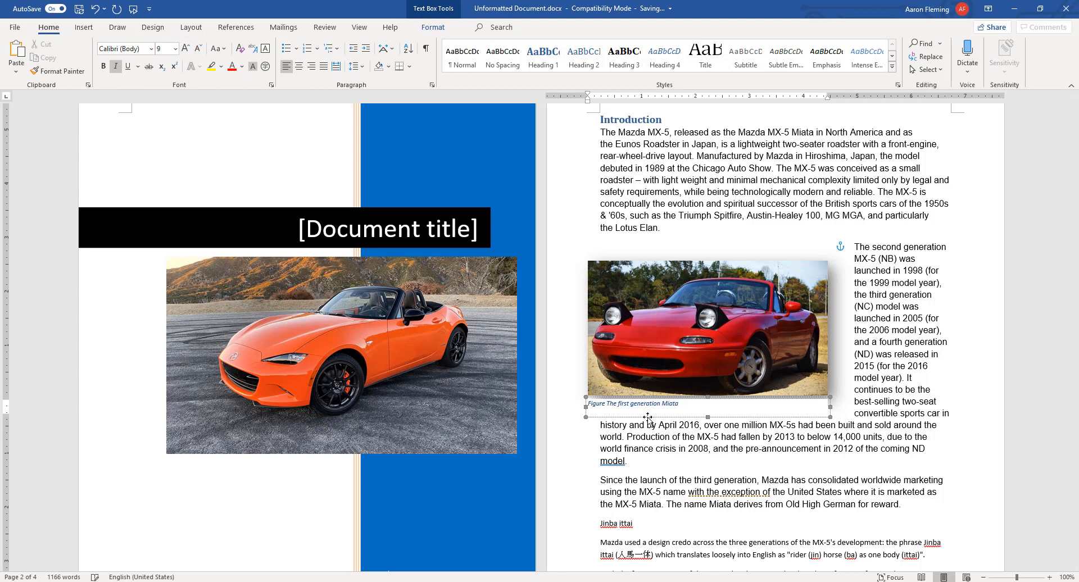
pyautogui.press('BackSpace')
pyautogui.press('BackSpace')
# - Increase the font size of the caption "The first generation Miata" to 11
pyautogui.moveTo(679, 409); pyautogui.dragTo(588, 404)
pyautogui.click(186, 49)
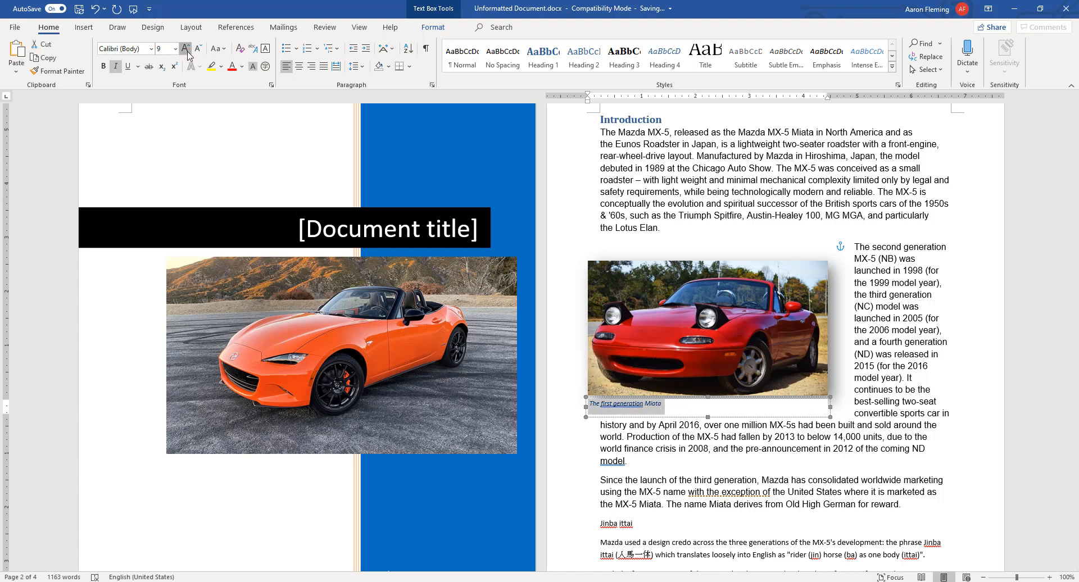
pyautogui.click(188, 49)
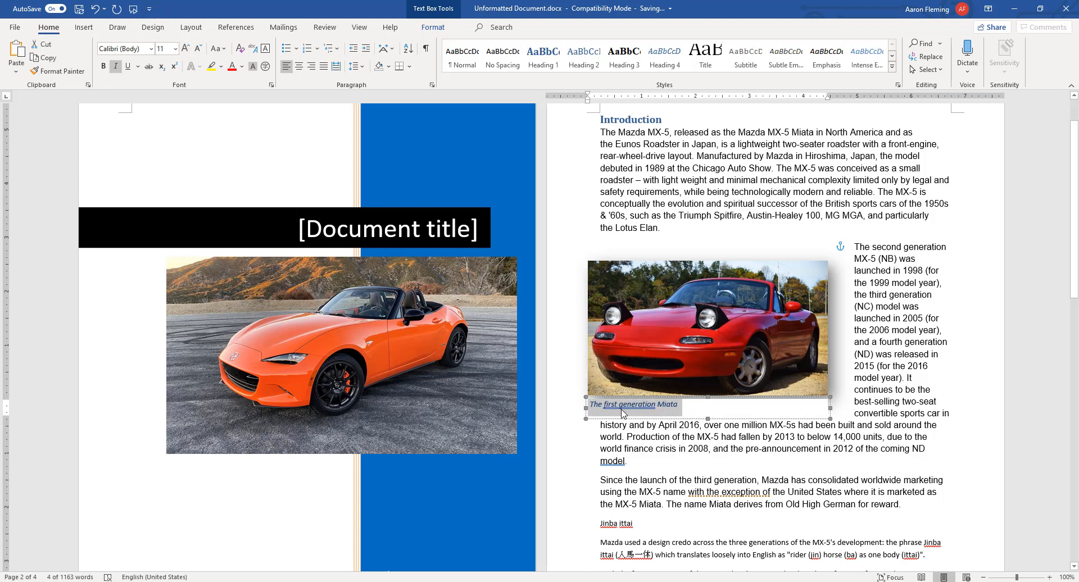
pyautogui.click(738, 439)
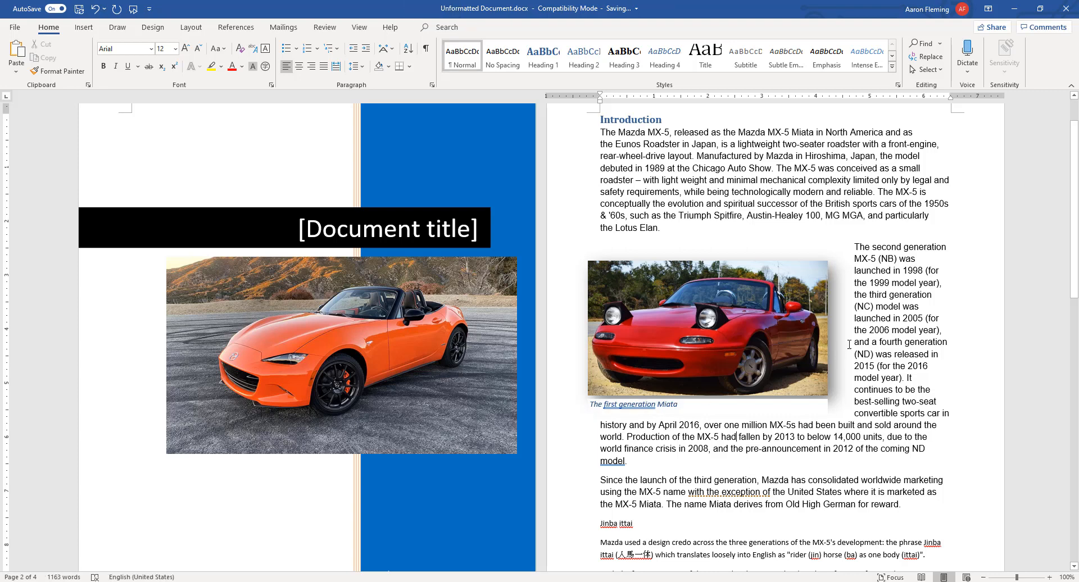
# - Insert a Simple Text Box at the Jinba ittai section and place it at the left margin above that heading
pyautogui.scroll(-4, 810, 423)
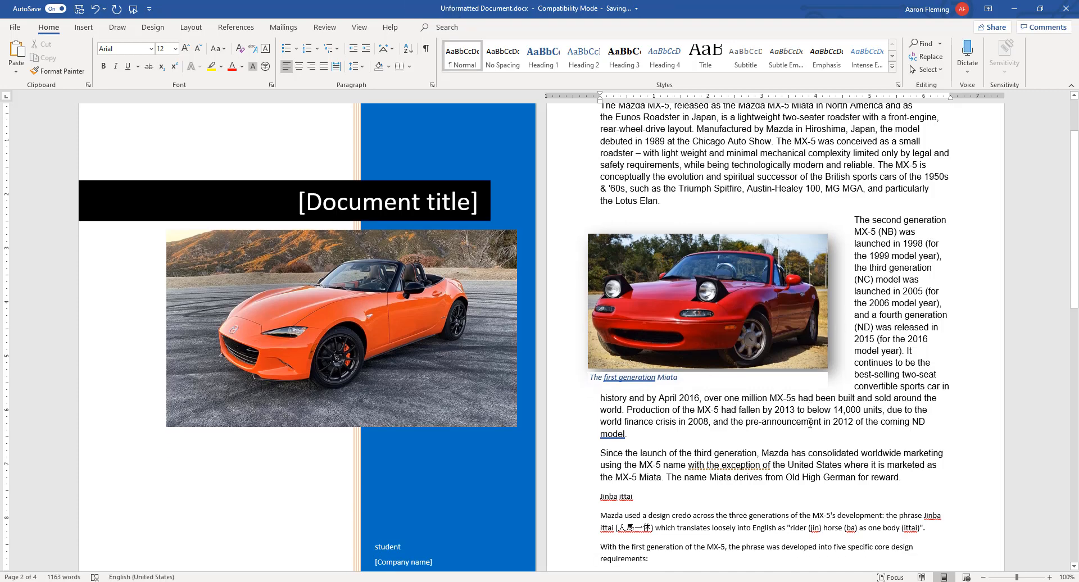
pyautogui.scroll(-5, 810, 423)
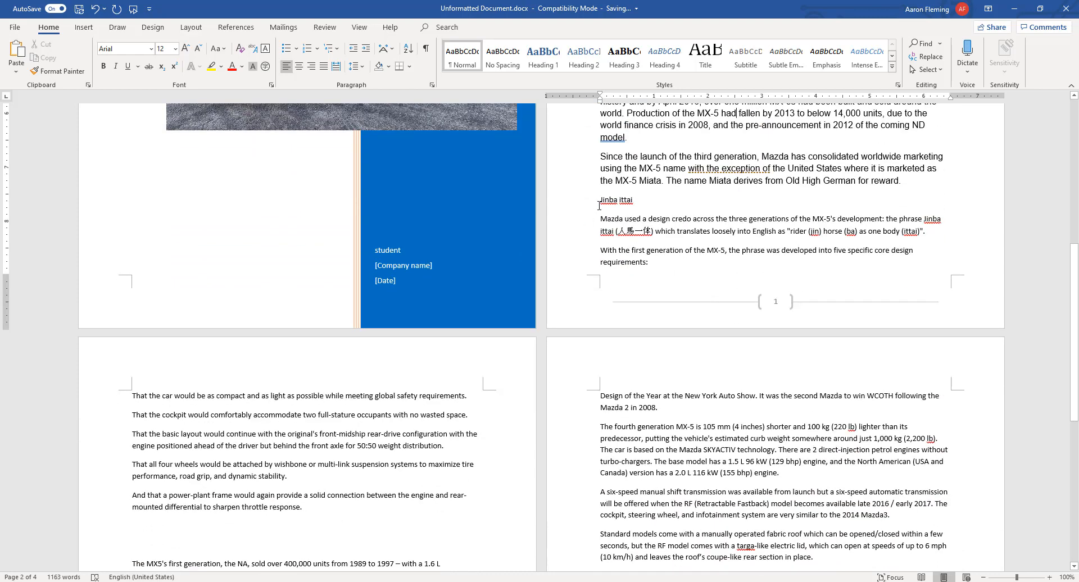
pyautogui.moveTo(599, 206); pyautogui.dragTo(302, 508)
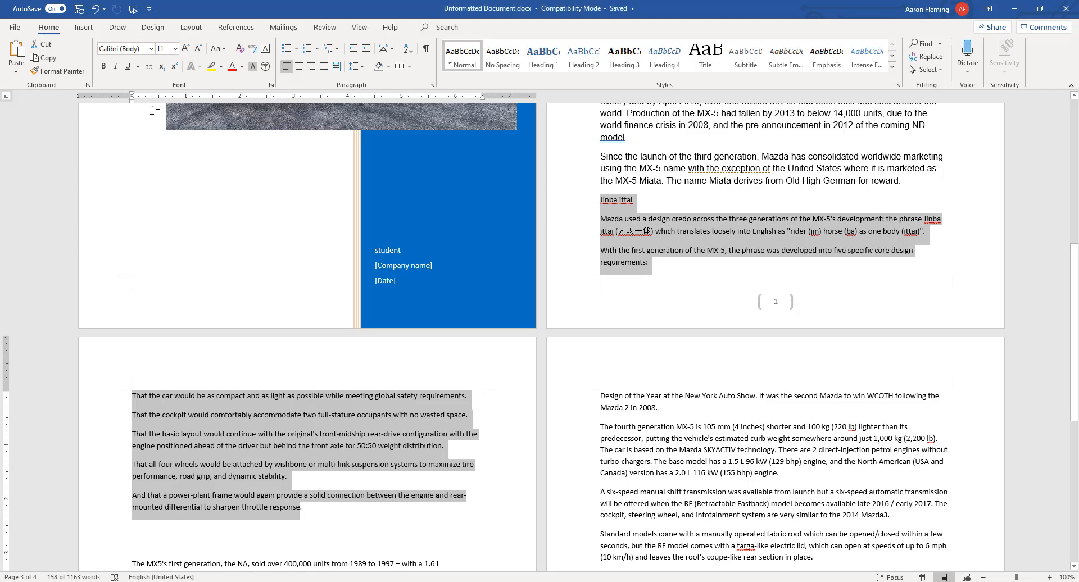
pyautogui.click(85, 28)
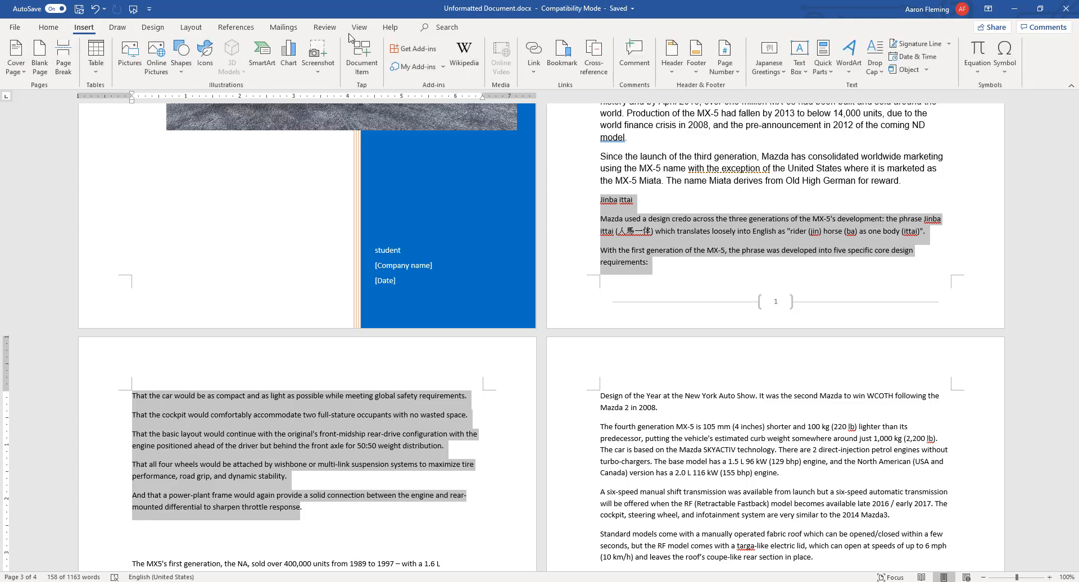
pyautogui.click(801, 54)
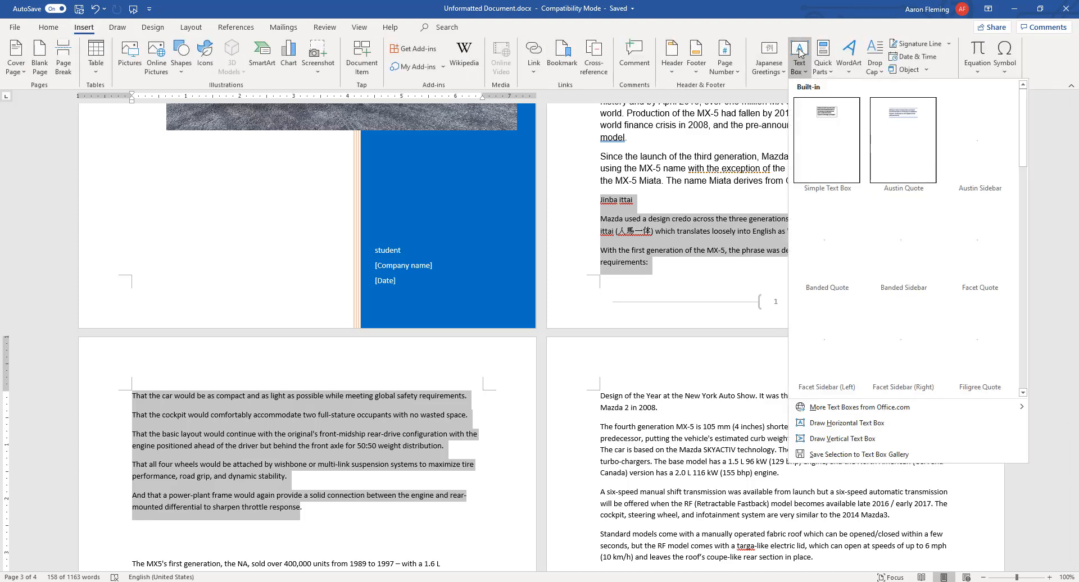
pyautogui.click(828, 118)
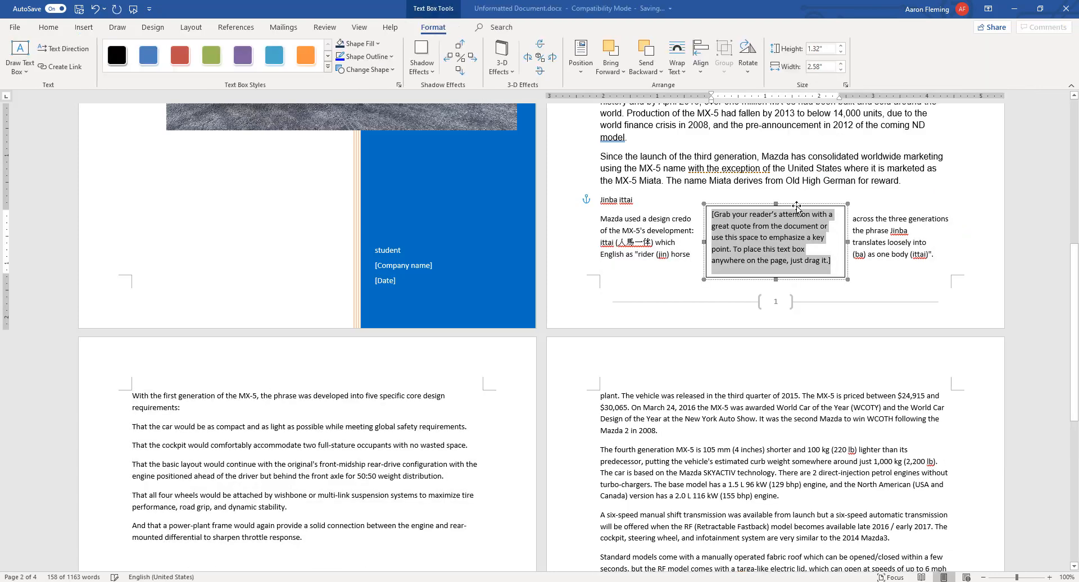
pyautogui.moveTo(760, 205); pyautogui.dragTo(687, 183)
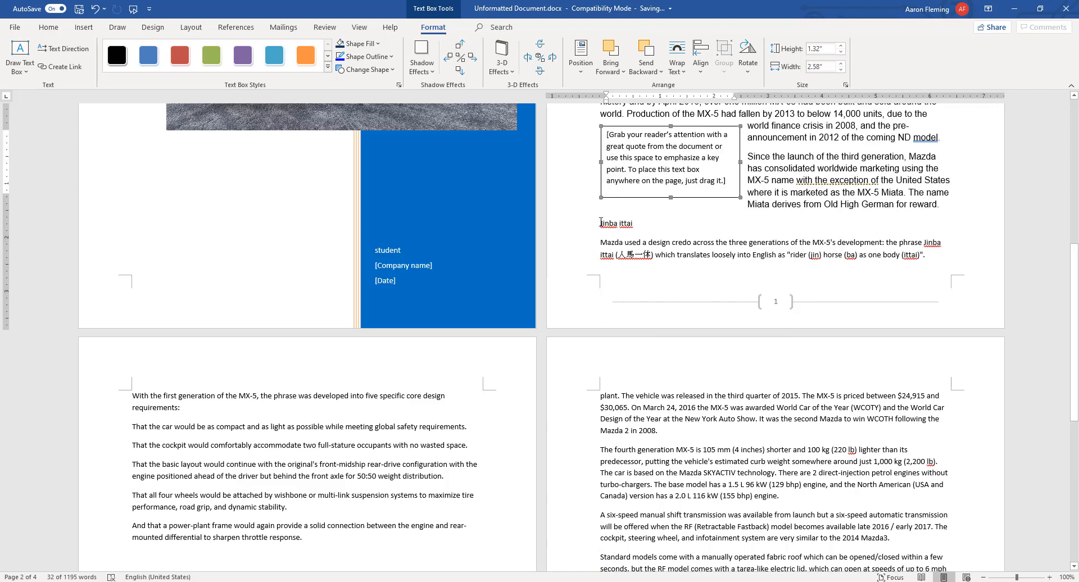
# - Cut the section from "Jinba ittai" through "throttle response." and paste it over the text box placeholder, keeping source formatting
pyautogui.moveTo(601, 223); pyautogui.dragTo(338, 514)
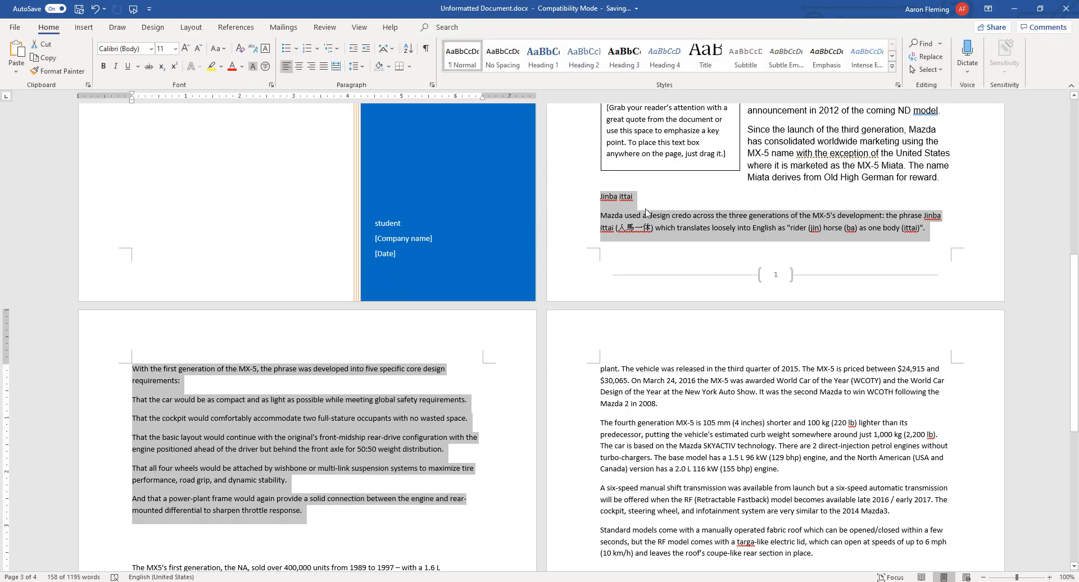
pyautogui.rightClick(381, 406)
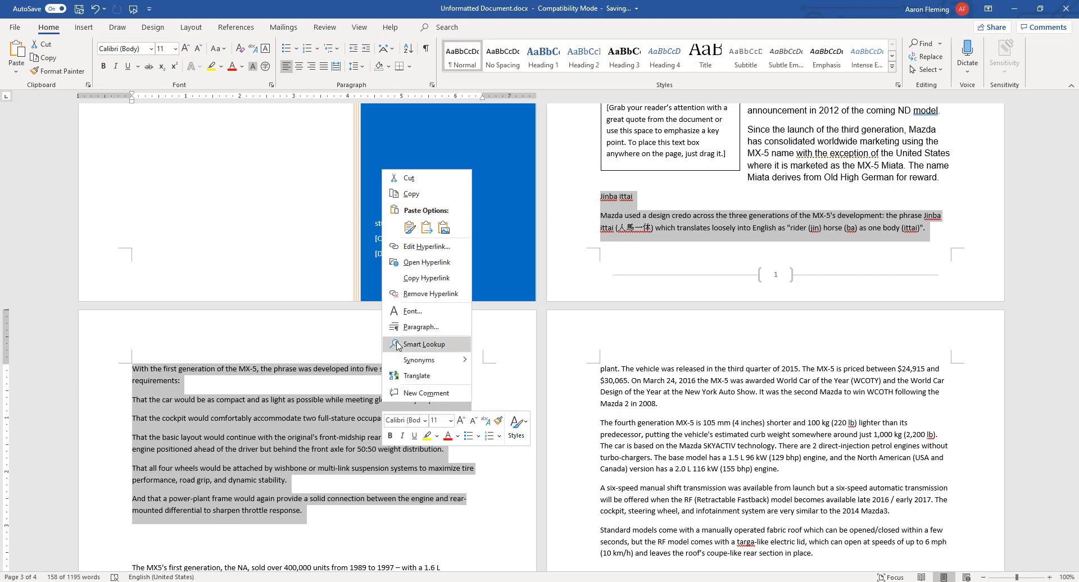
pyautogui.click(444, 179)
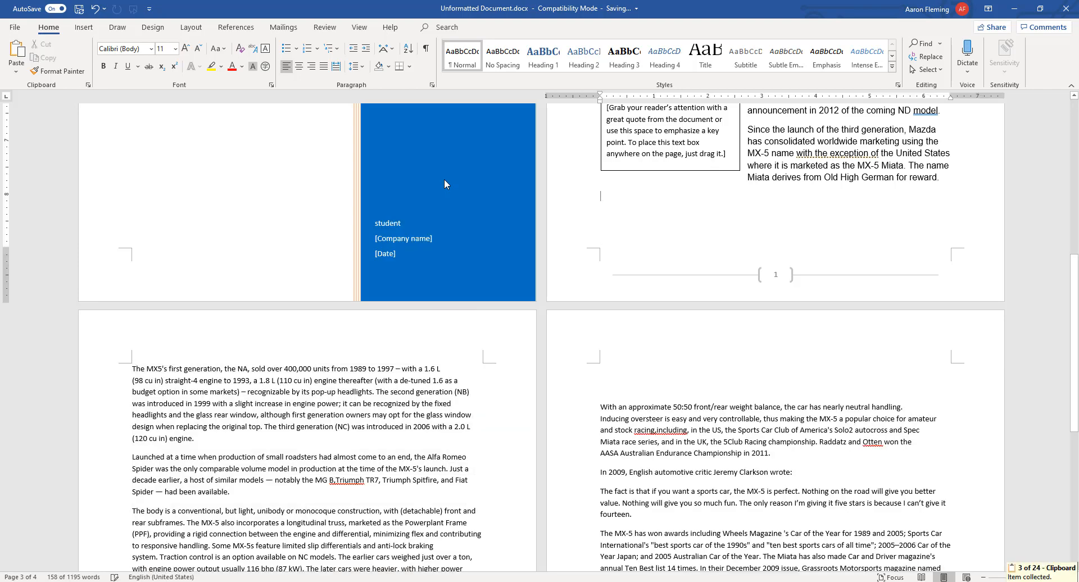
pyautogui.scroll(2, 550, 267)
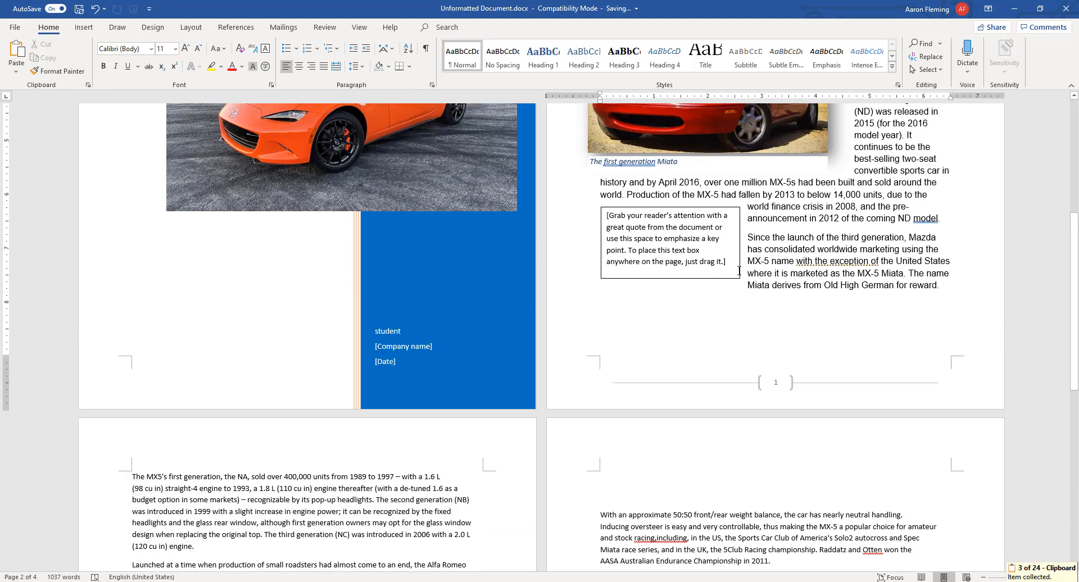
pyautogui.click(668, 245)
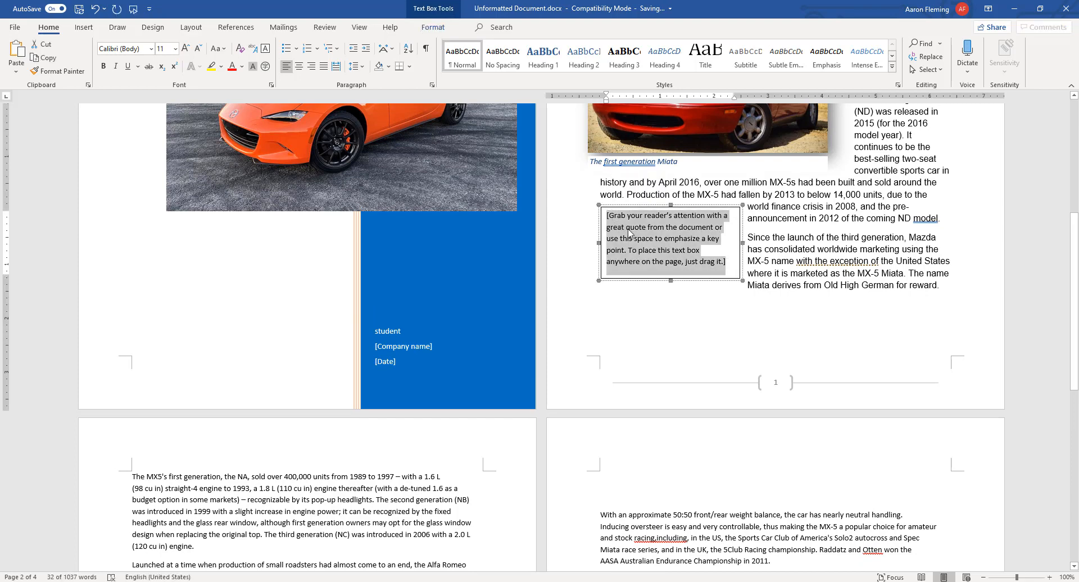
pyautogui.rightClick(630, 224)
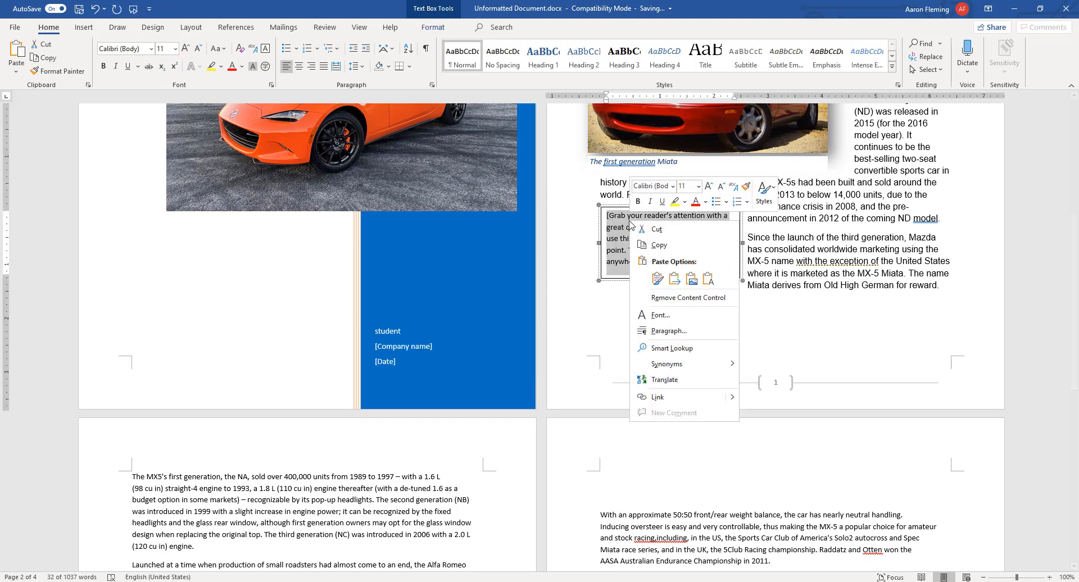
pyautogui.click(662, 279)
# - Move the text box to the left margin of the page starting "The MX5's first generation" and resize it to about 3.95" high by 3.52" wide
pyautogui.scroll(7, 680, 276)
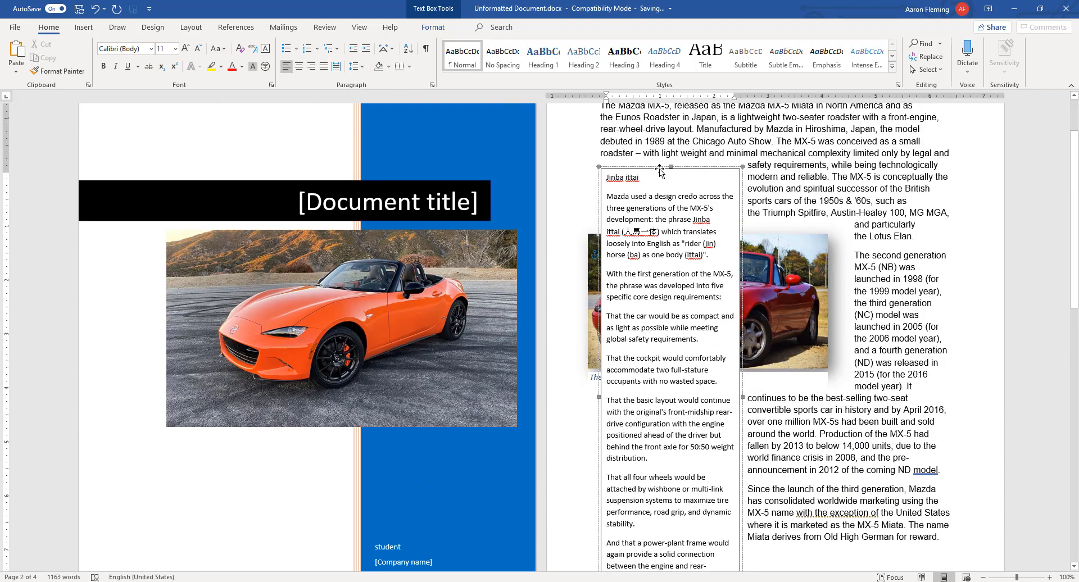
pyautogui.moveTo(660, 172); pyautogui.dragTo(770, 434)
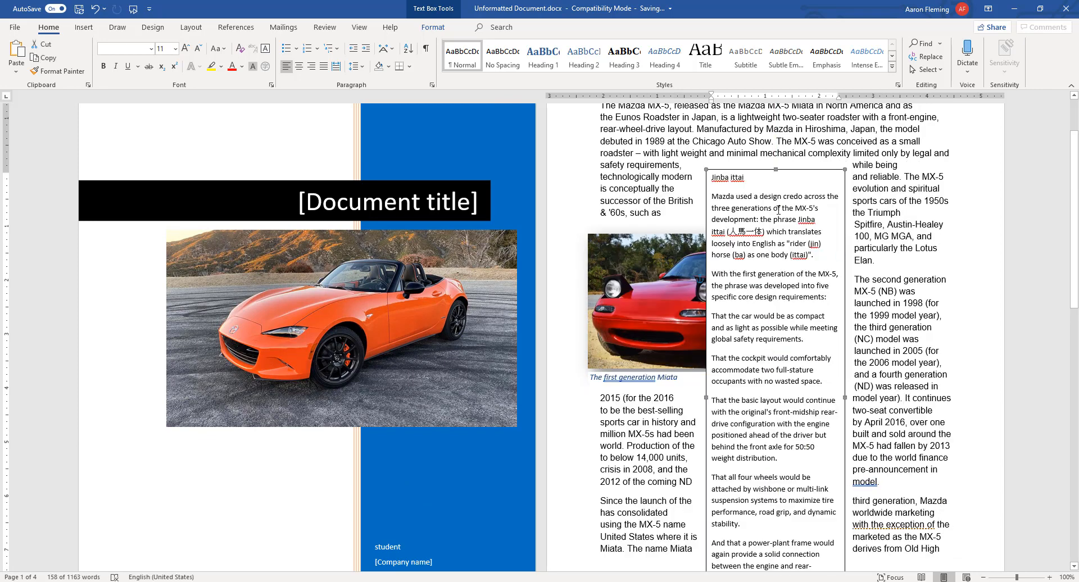
pyautogui.moveTo(759, 169); pyautogui.dragTo(696, 535)
pyautogui.scroll(-3, 697, 534)
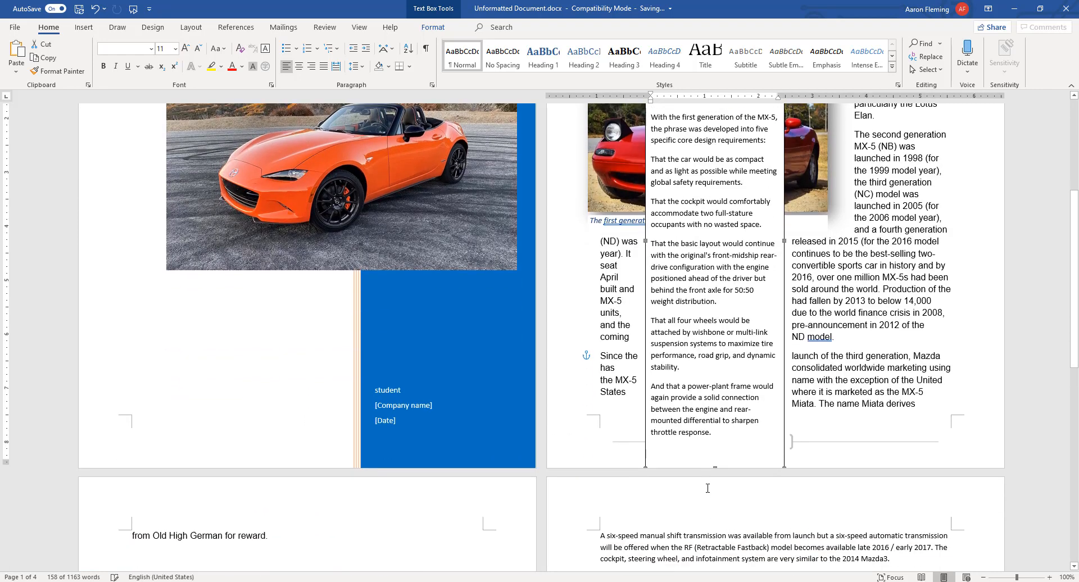
pyautogui.scroll(-4, 763, 251)
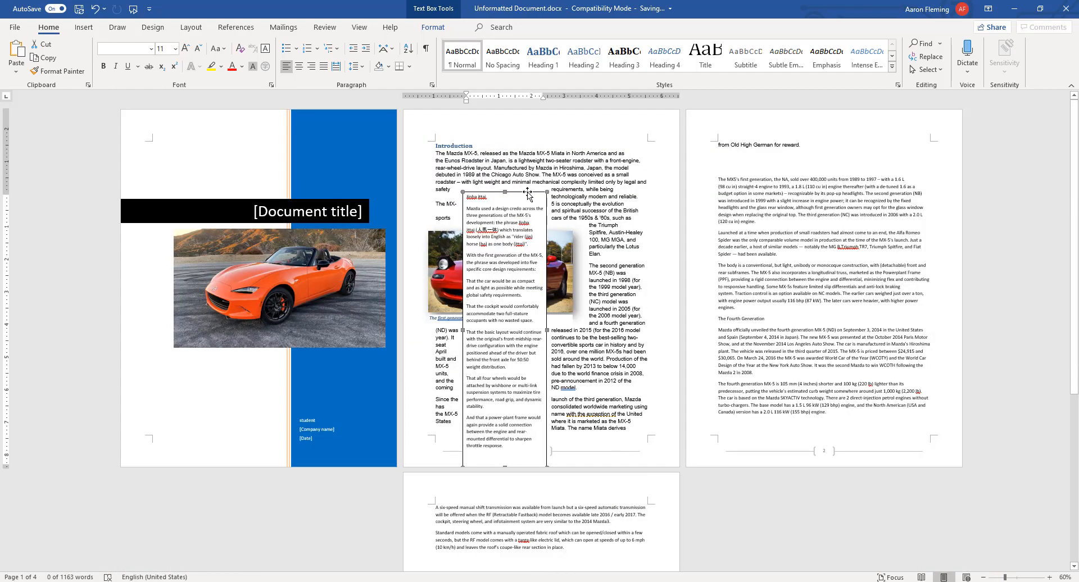
pyautogui.moveTo(528, 194); pyautogui.dragTo(771, 147)
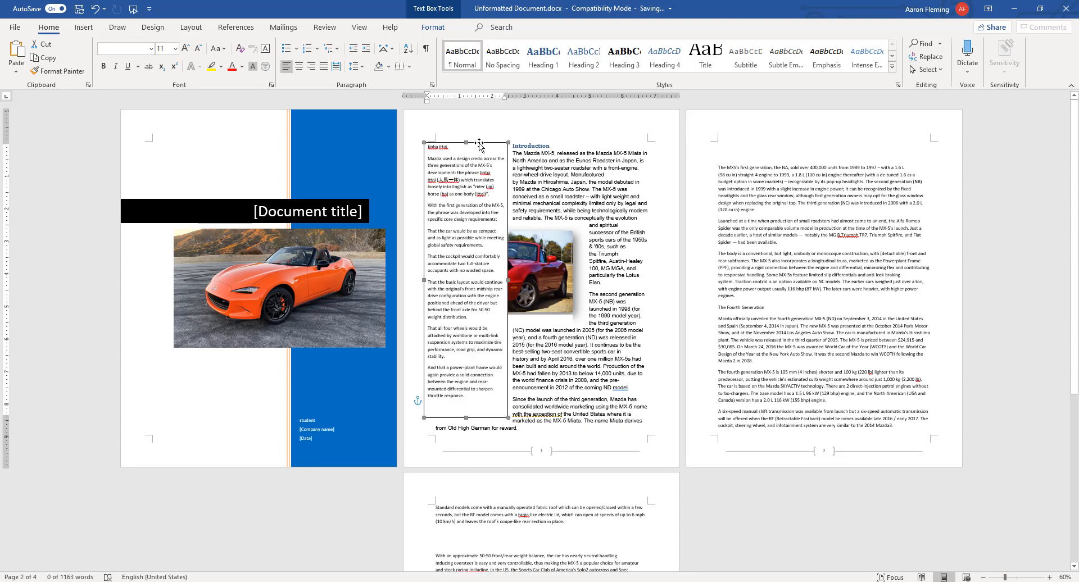
pyautogui.moveTo(472, 145); pyautogui.dragTo(781, 155)
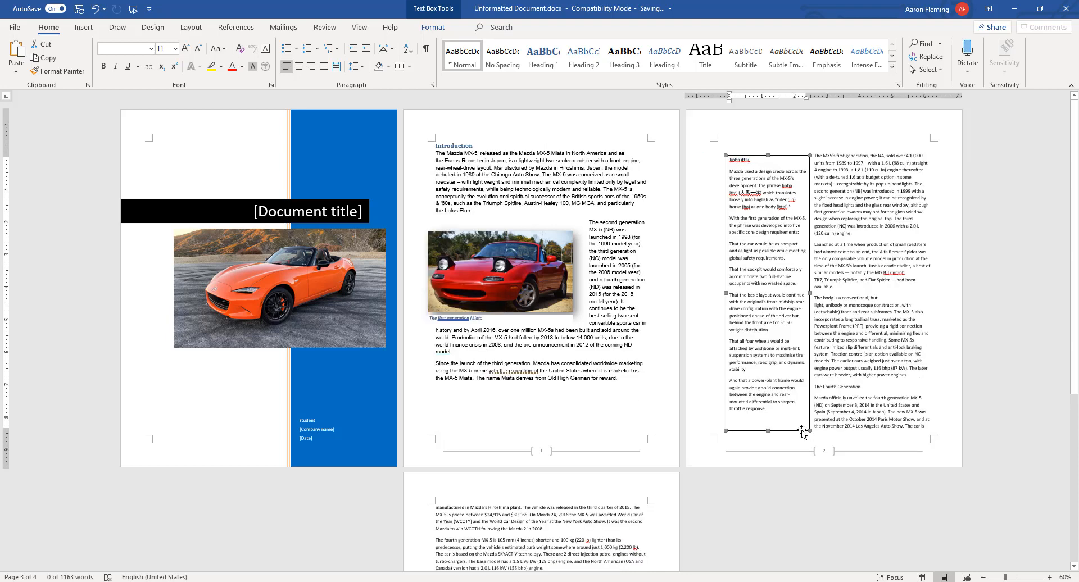
pyautogui.moveTo(810, 431); pyautogui.dragTo(841, 283)
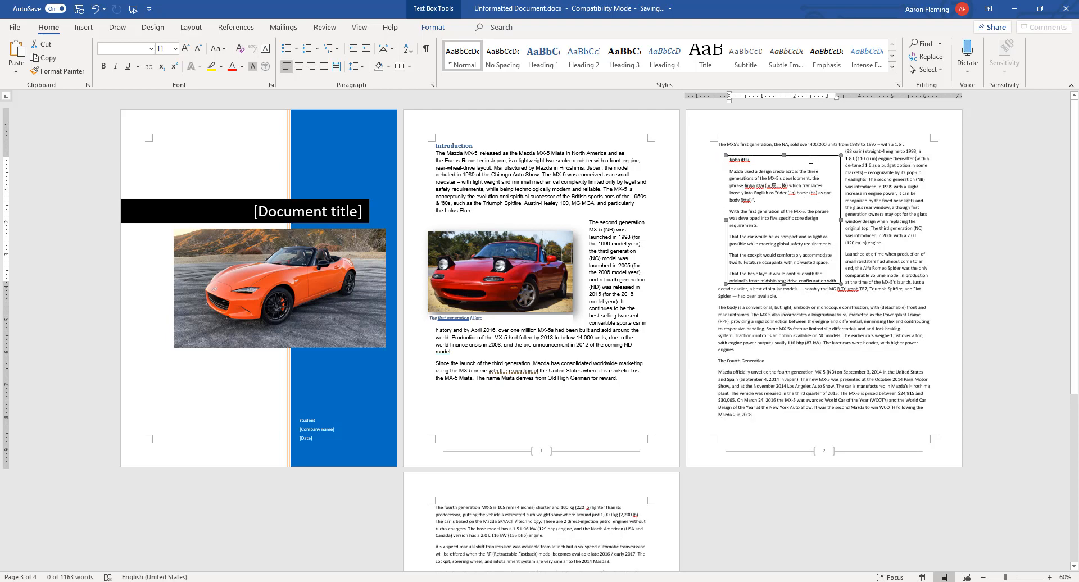
pyautogui.moveTo(810, 158); pyautogui.dragTo(791, 171)
pyautogui.click(476, 406)
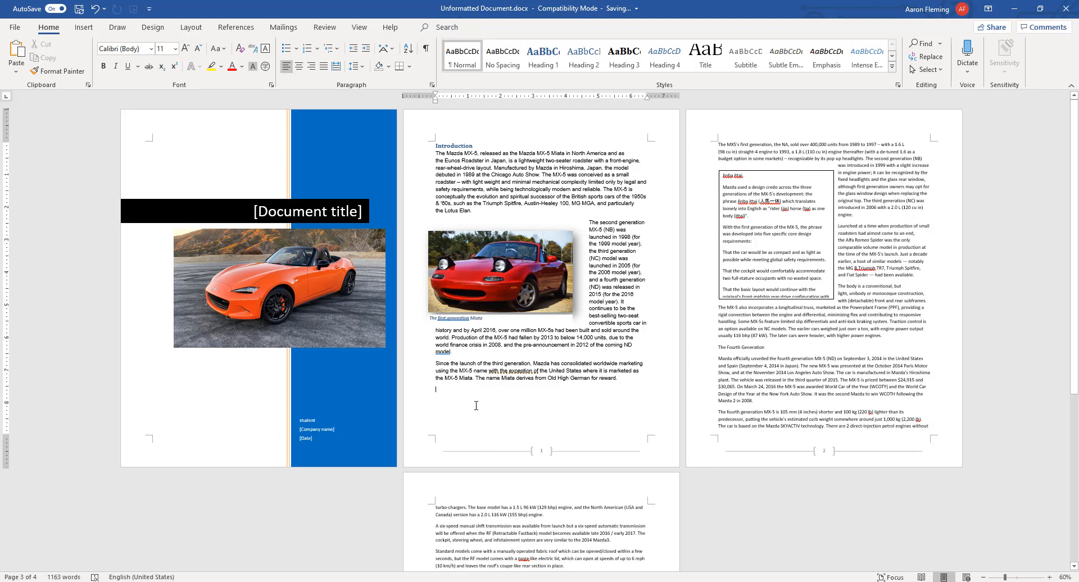
pyautogui.hotkey('ctrl', 'z')
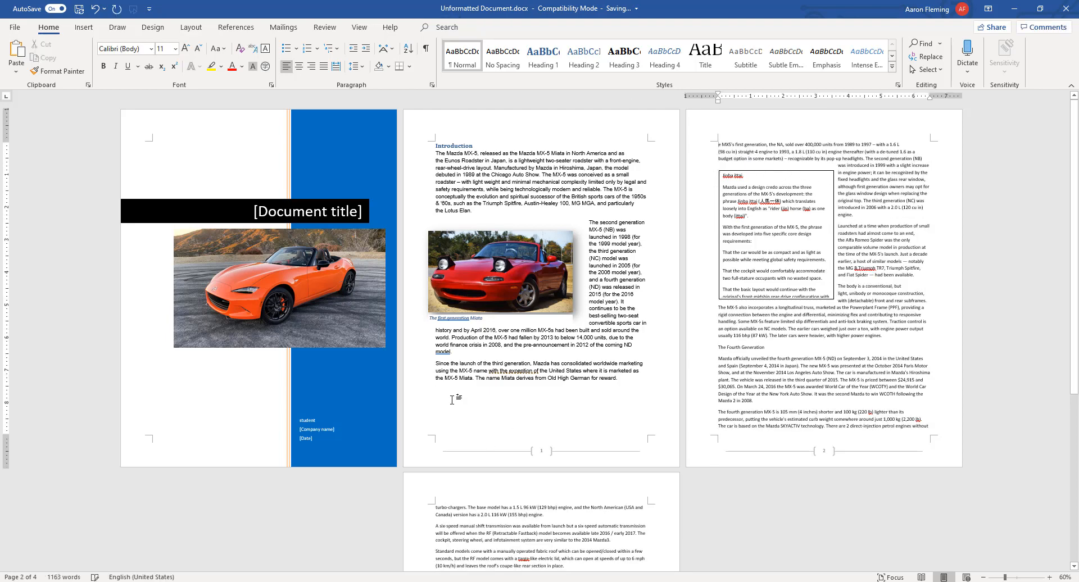
pyautogui.hotkey('ctrl', 'z')
pyautogui.hotkey('ctrl', 'z')
pyautogui.click(458, 409)
pyautogui.moveTo(437, 405); pyautogui.dragTo(460, 417)
pyautogui.click(597, 395)
pyautogui.click(631, 382)
pyautogui.click(630, 386)
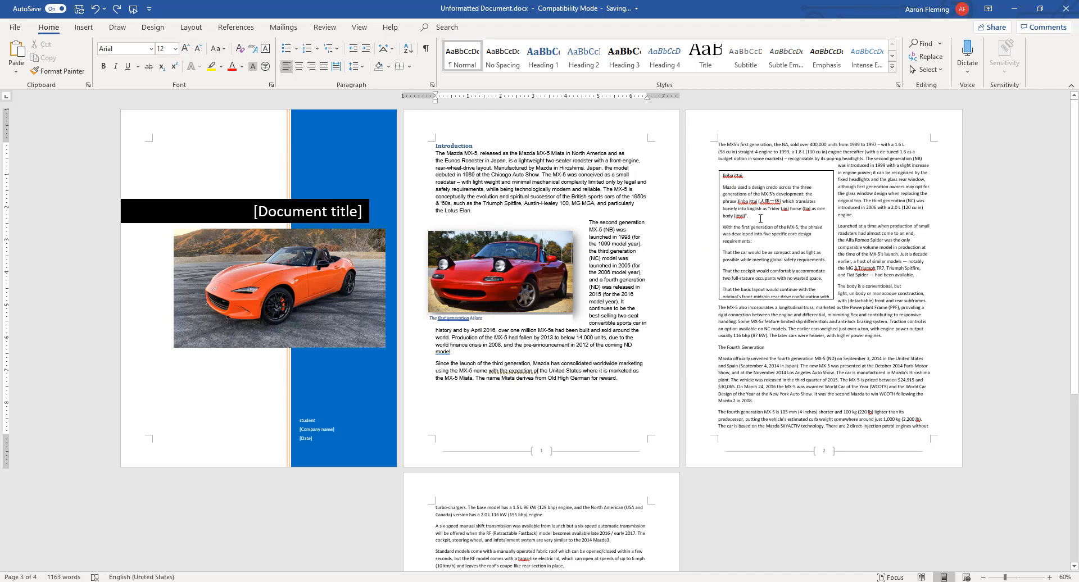
# - Fill the Jinba ittai text box with a dark tan theme color
pyautogui.click(768, 172)
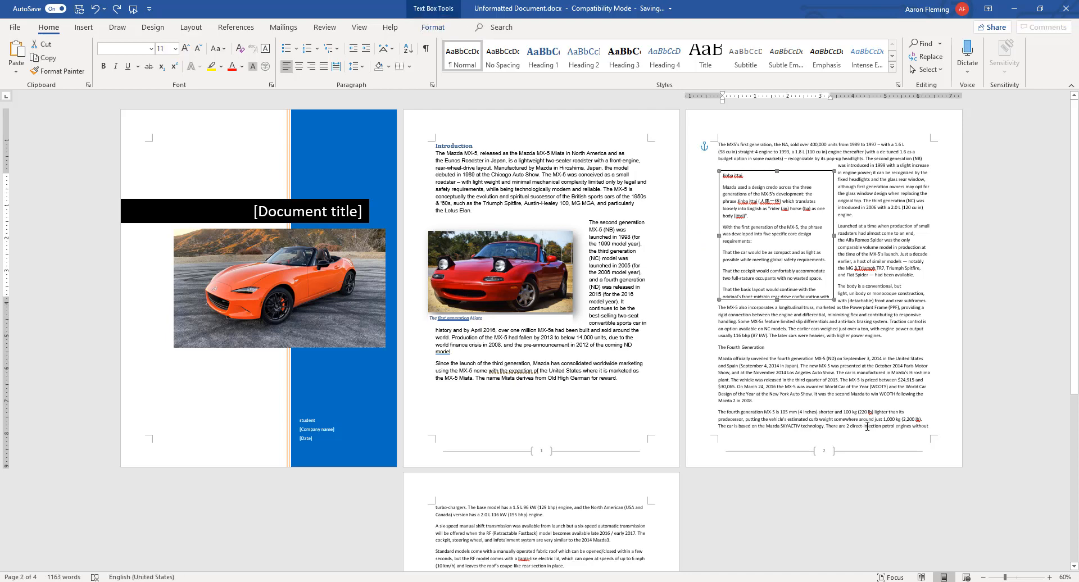
pyautogui.click(1049, 578)
pyautogui.click(1050, 578)
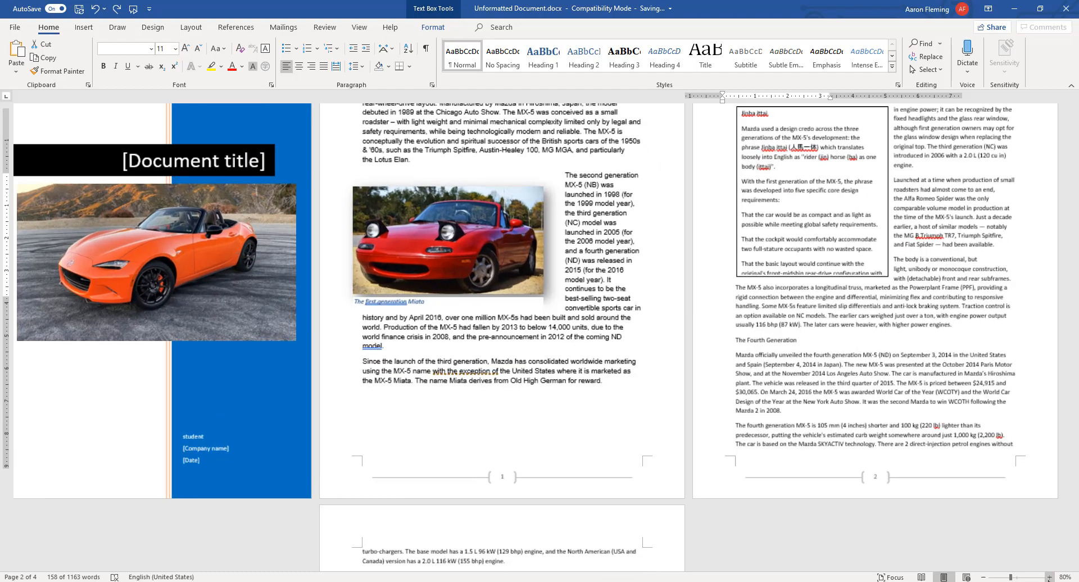
pyautogui.click(1049, 578)
pyautogui.click(1050, 578)
pyautogui.scroll(1, 978, 421)
pyautogui.scroll(2, 824, 386)
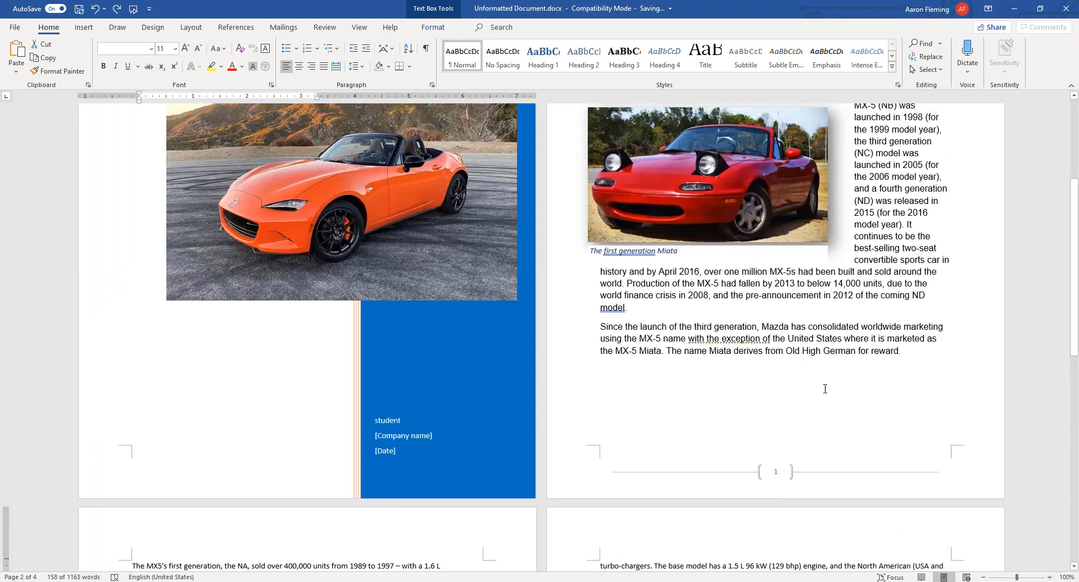
pyautogui.scroll(-6, 540, 349)
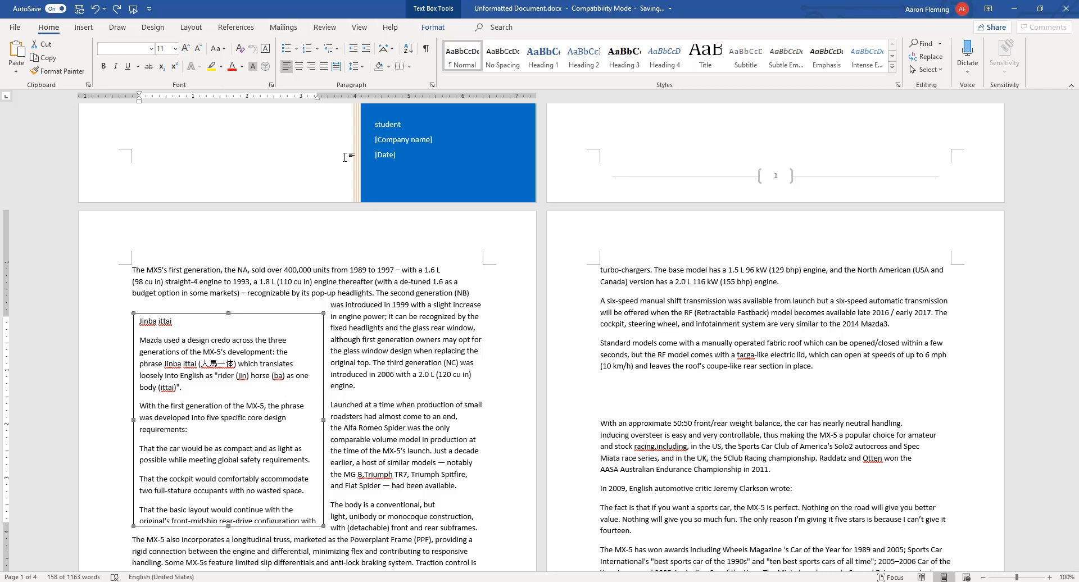
pyautogui.click(436, 24)
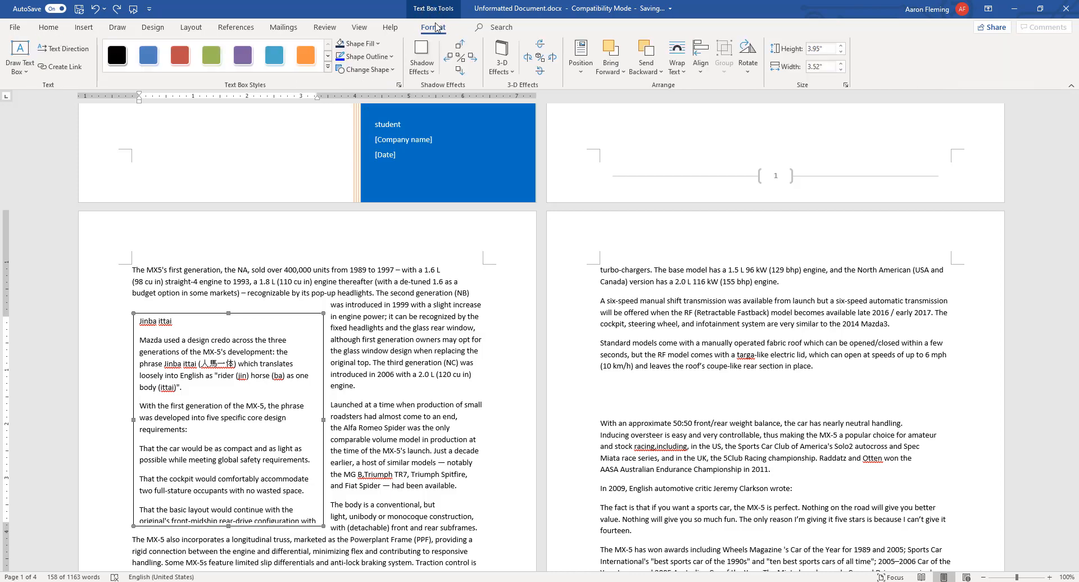
pyautogui.click(378, 45)
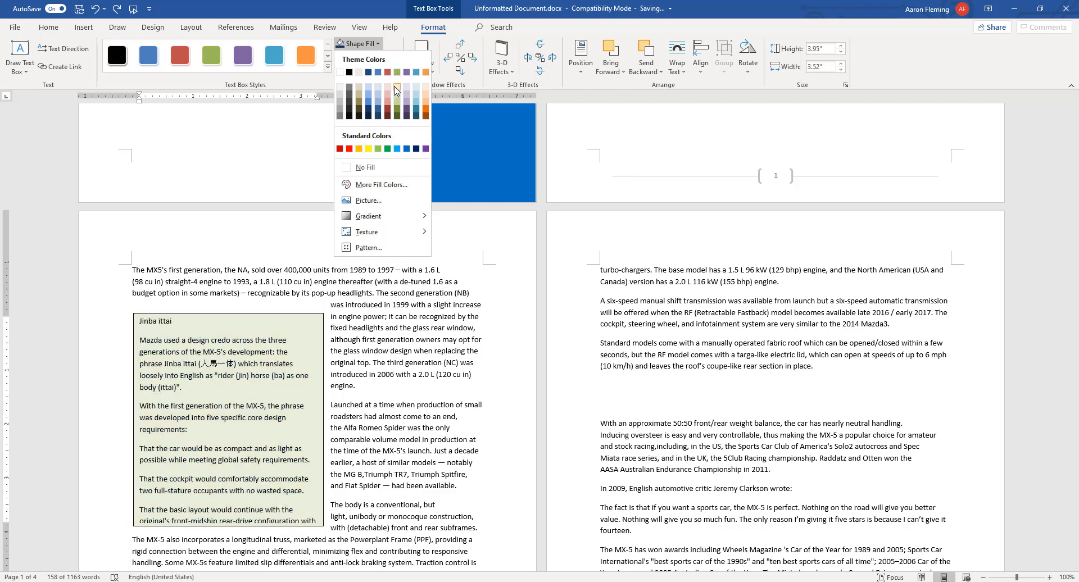
pyautogui.click(359, 107)
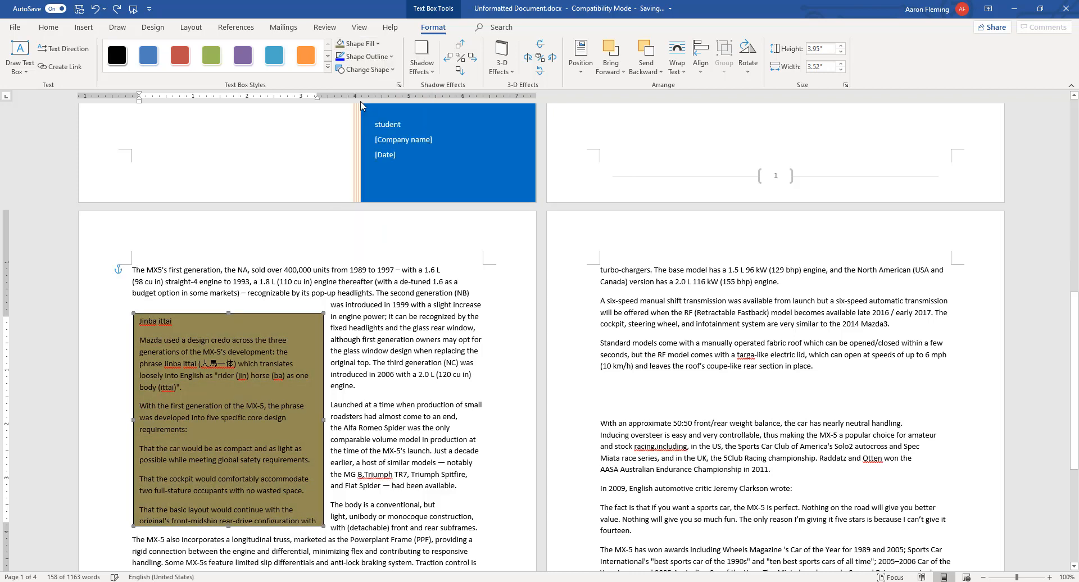
pyautogui.click(385, 59)
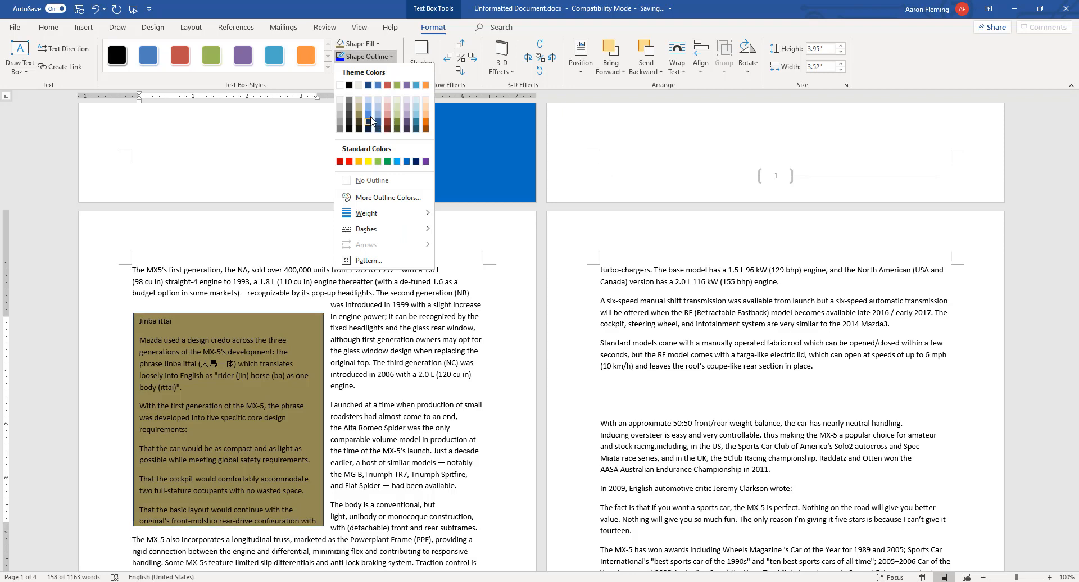
# - Change the Jinba ittai text box fill to a medium blue theme color
pyautogui.click(376, 45)
pyautogui.click(378, 45)
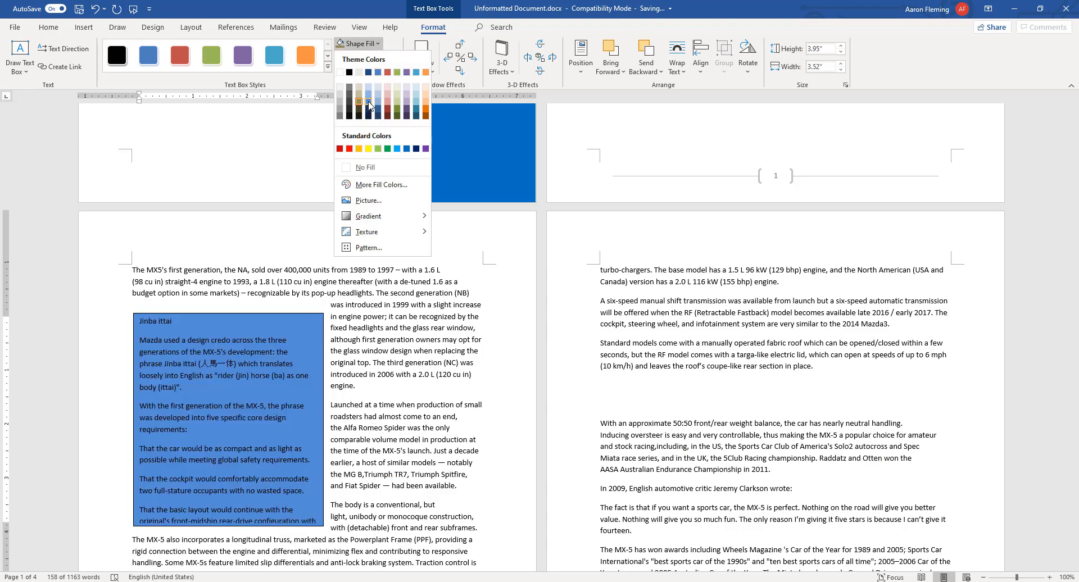
pyautogui.click(369, 103)
pyautogui.click(378, 355)
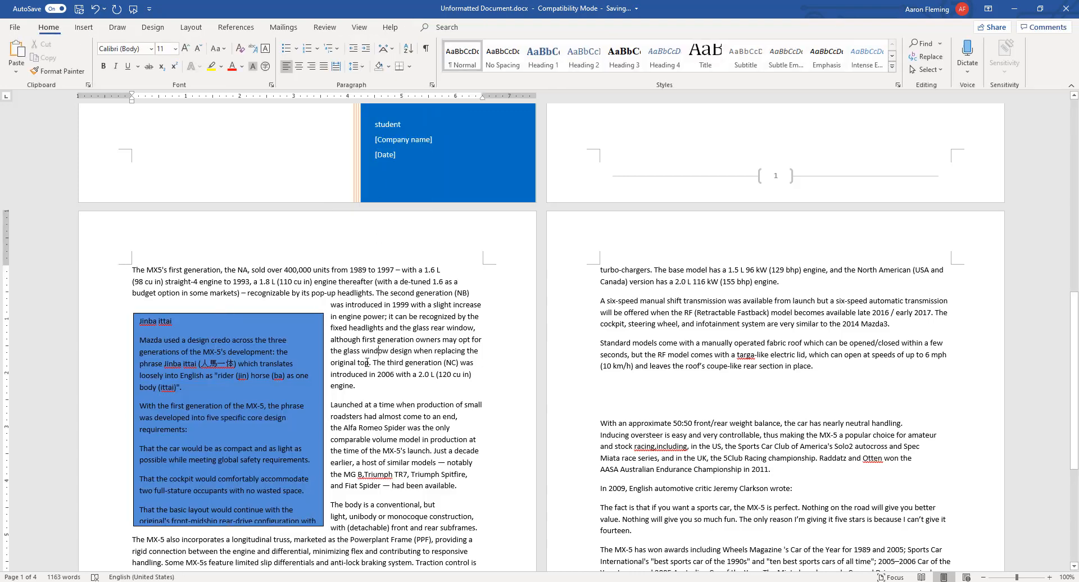
# - Remove the outline from the blue Jinba ittai text box
pyautogui.click(297, 317)
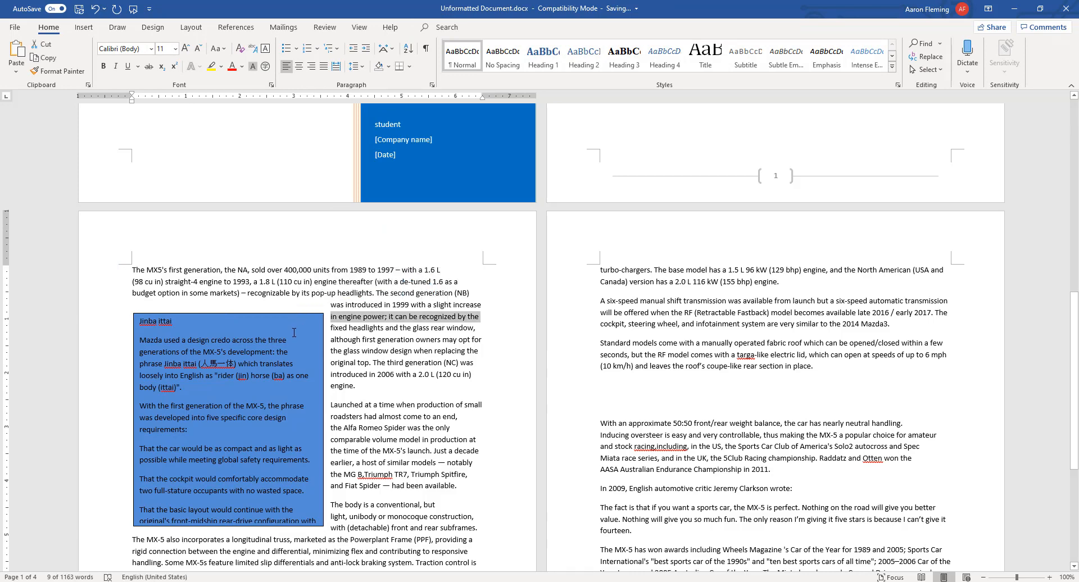
pyautogui.click(433, 27)
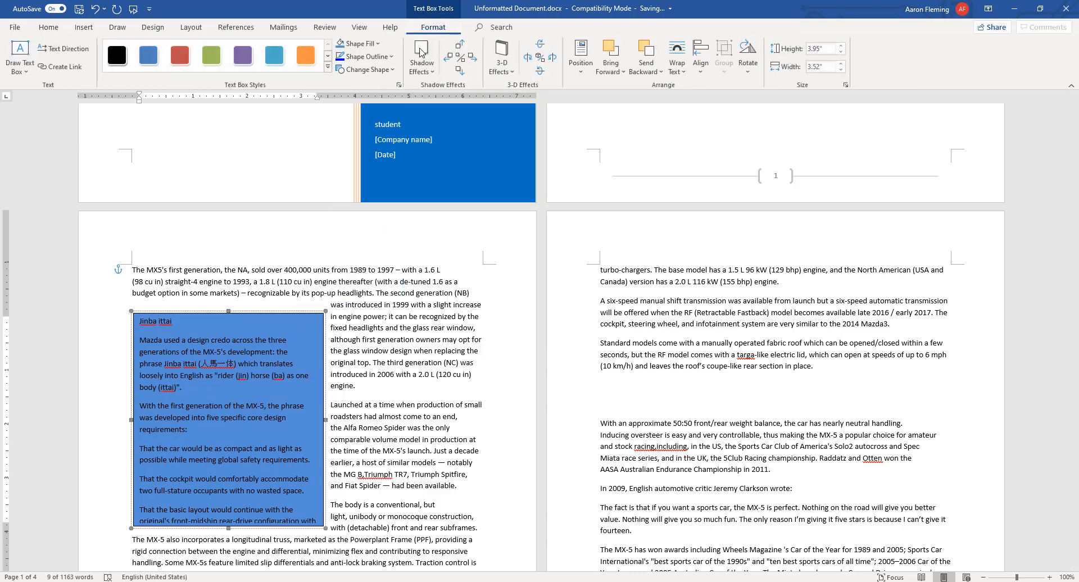
pyautogui.click(368, 57)
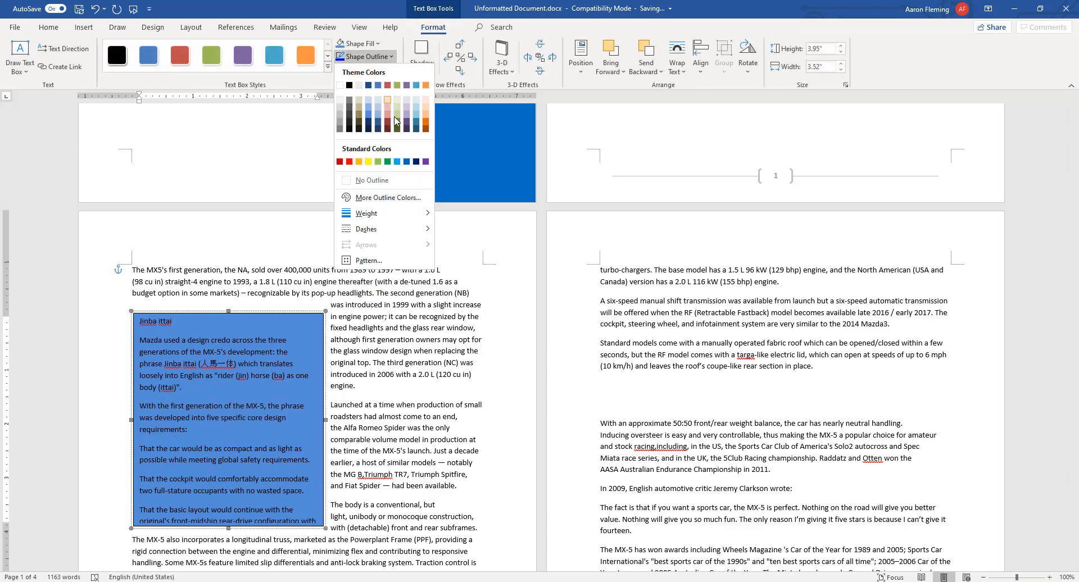
pyautogui.click(377, 181)
pyautogui.click(235, 353)
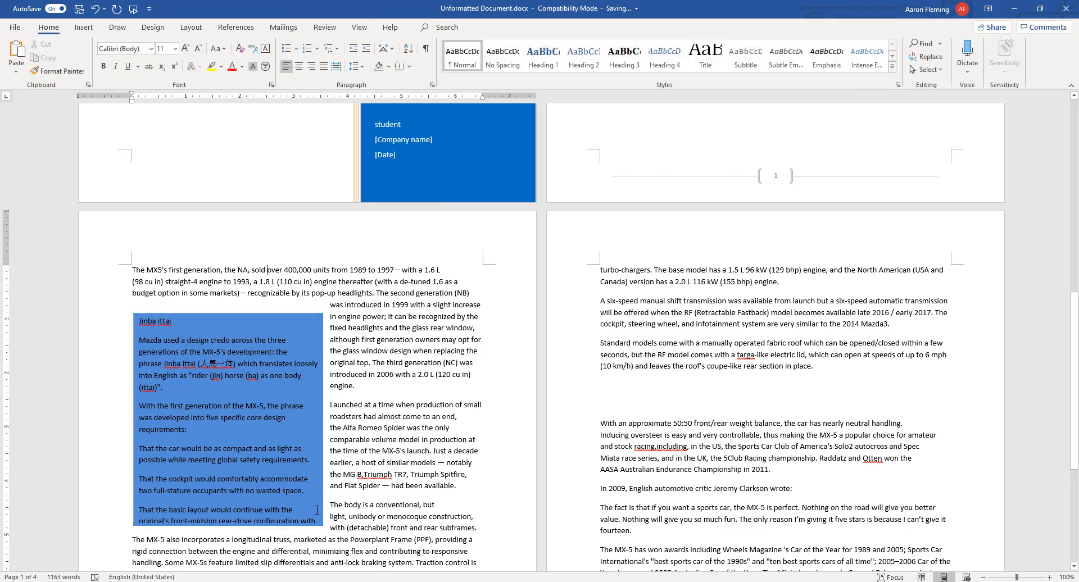
pyautogui.scroll(-2, 261, 437)
pyautogui.click(227, 472)
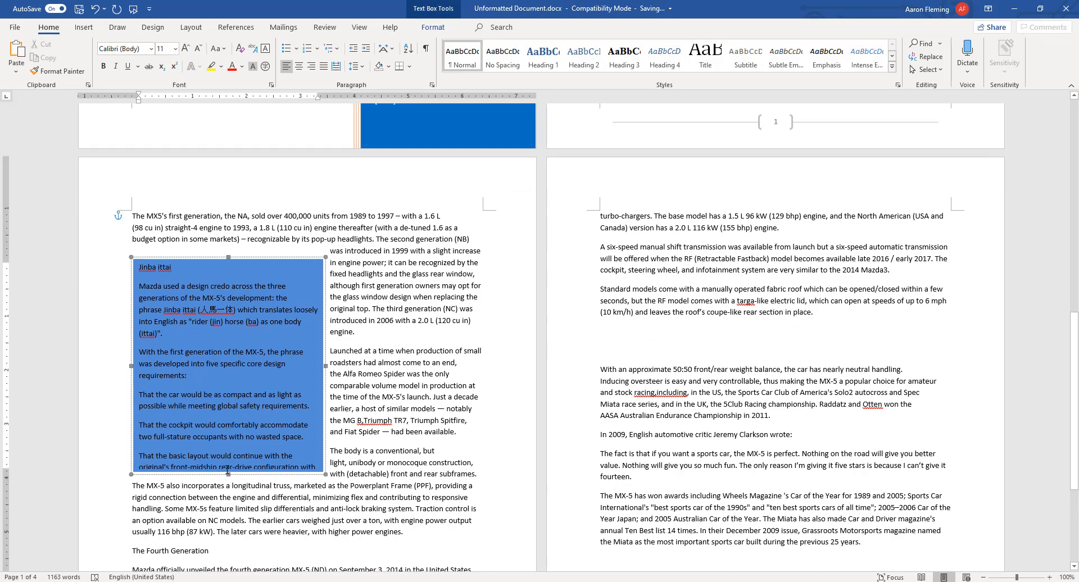
pyautogui.press('Delete')
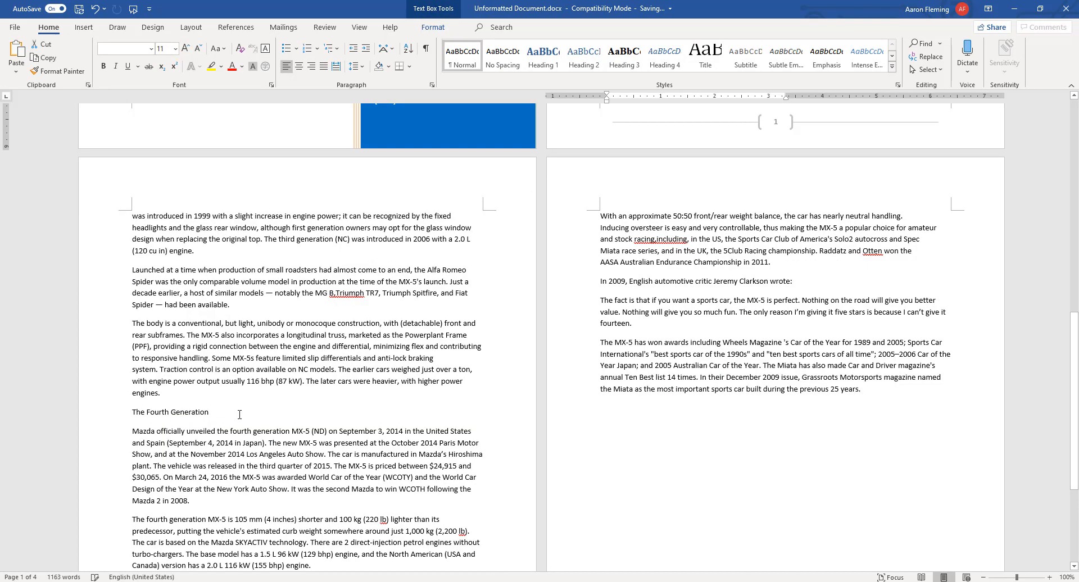
pyautogui.hotkey('ctrl', 'z')
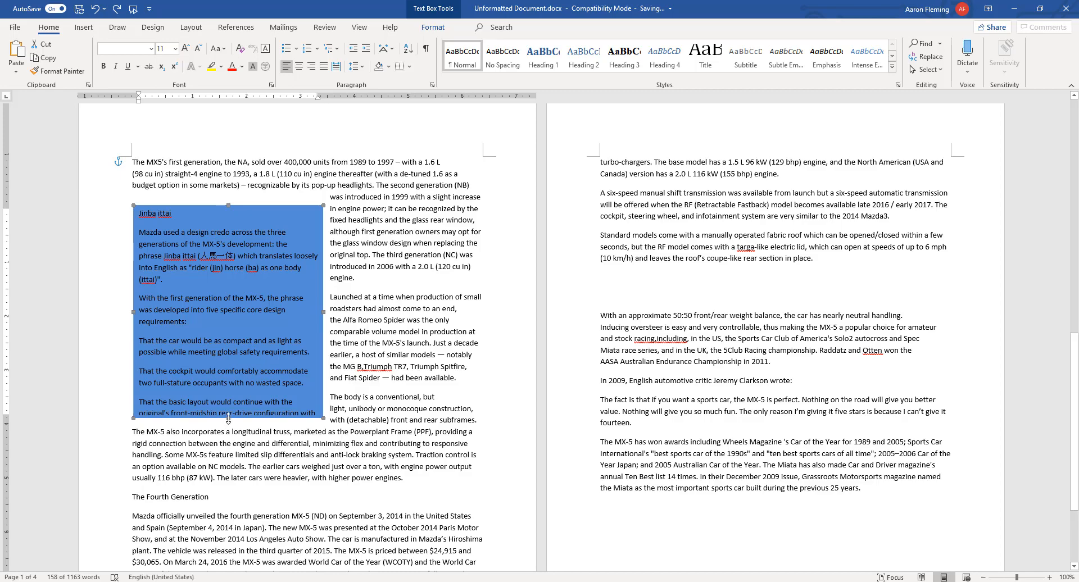
pyautogui.press('Delete')
pyautogui.hotkey('ctrl', 'z')
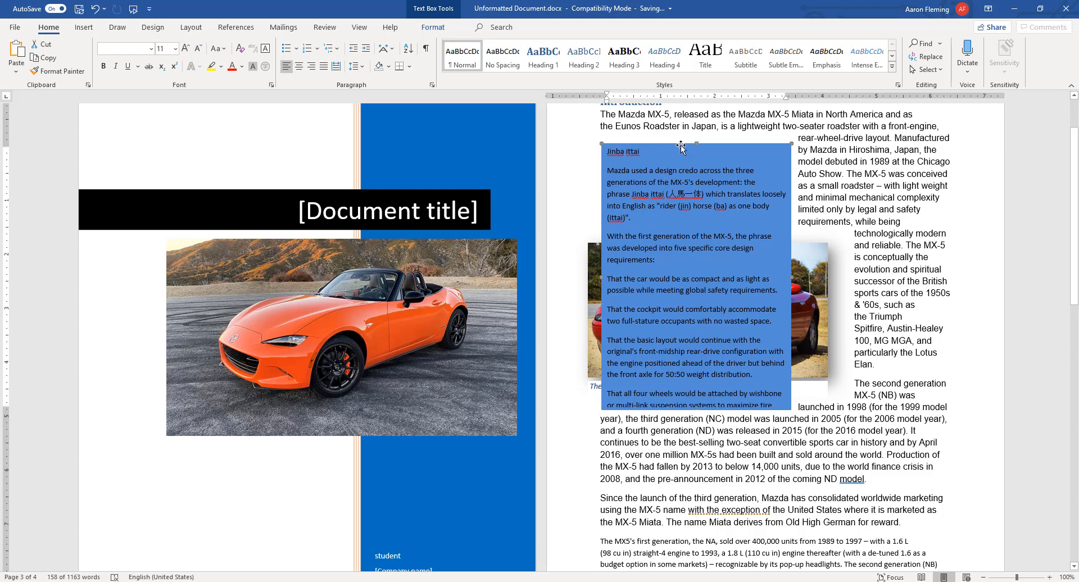
# - Move the Jinba ittai text box to the top left margin of page 2 and lengthen it until all its text fits
pyautogui.moveTo(681, 147); pyautogui.dragTo(719, 378)
pyautogui.scroll(-3, 718, 403)
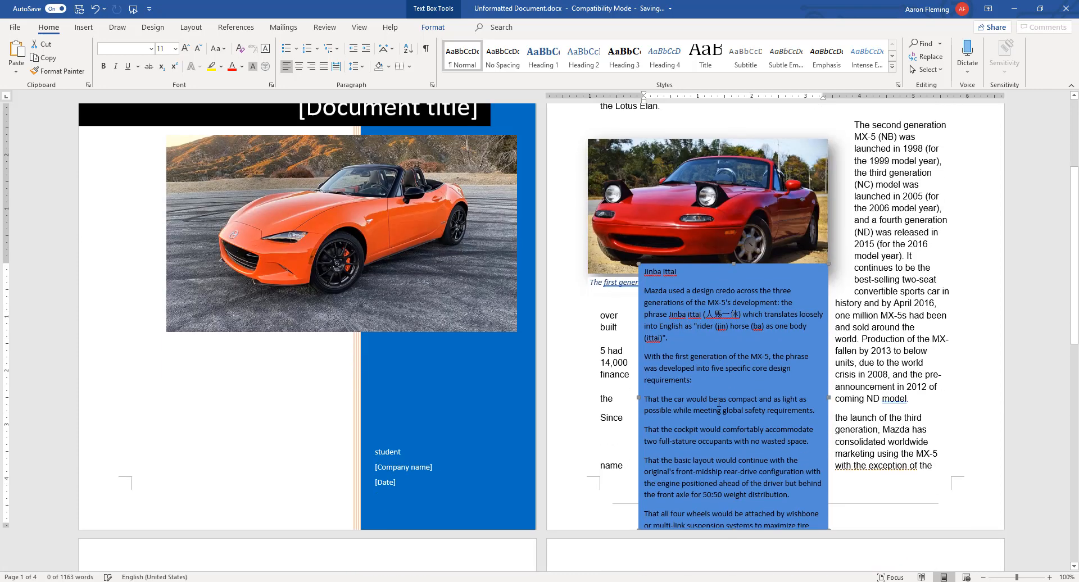
pyautogui.click(787, 274)
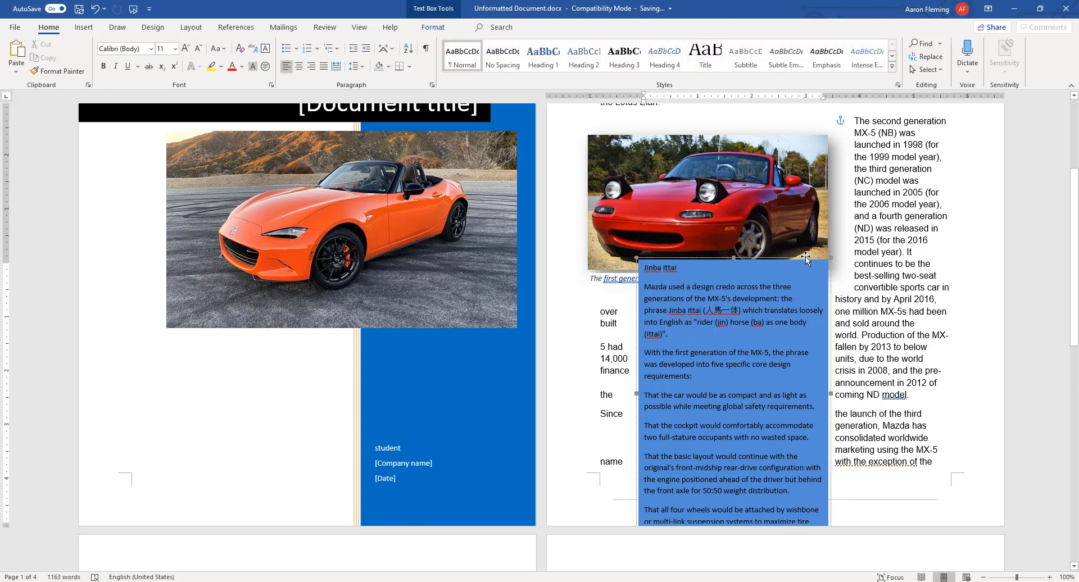
pyautogui.scroll(-1, 346, 571)
pyautogui.scroll(-3, 346, 571)
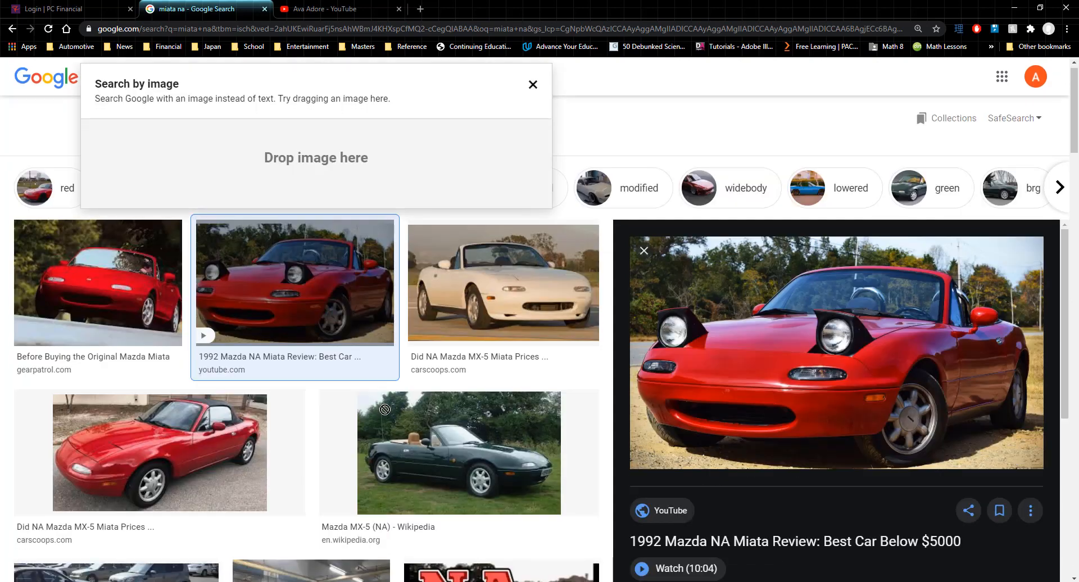
pyautogui.moveTo(385, 409); pyautogui.dragTo(383, 364)
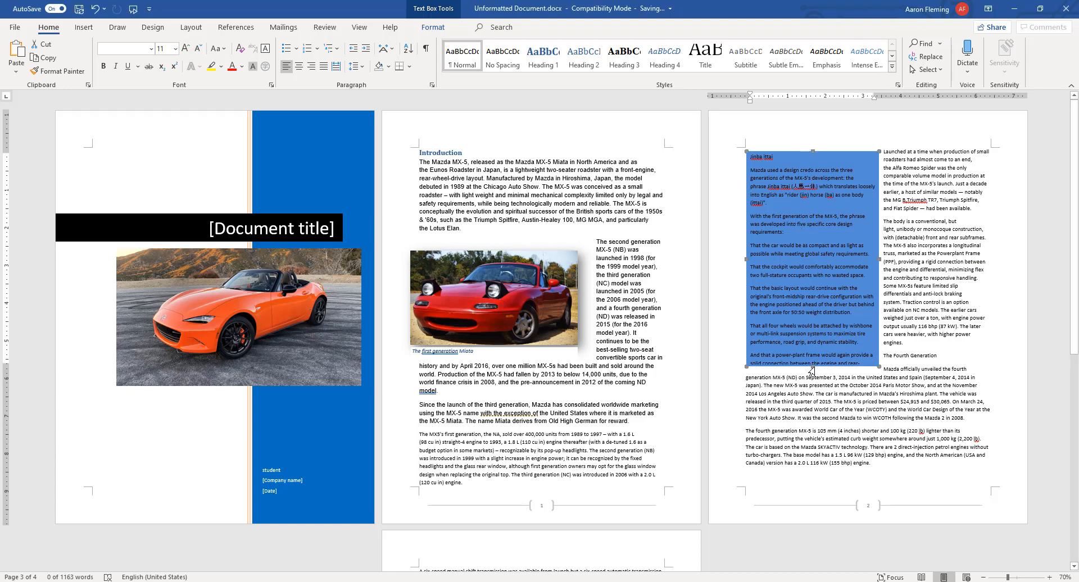
pyautogui.moveTo(811, 369); pyautogui.dragTo(811, 388)
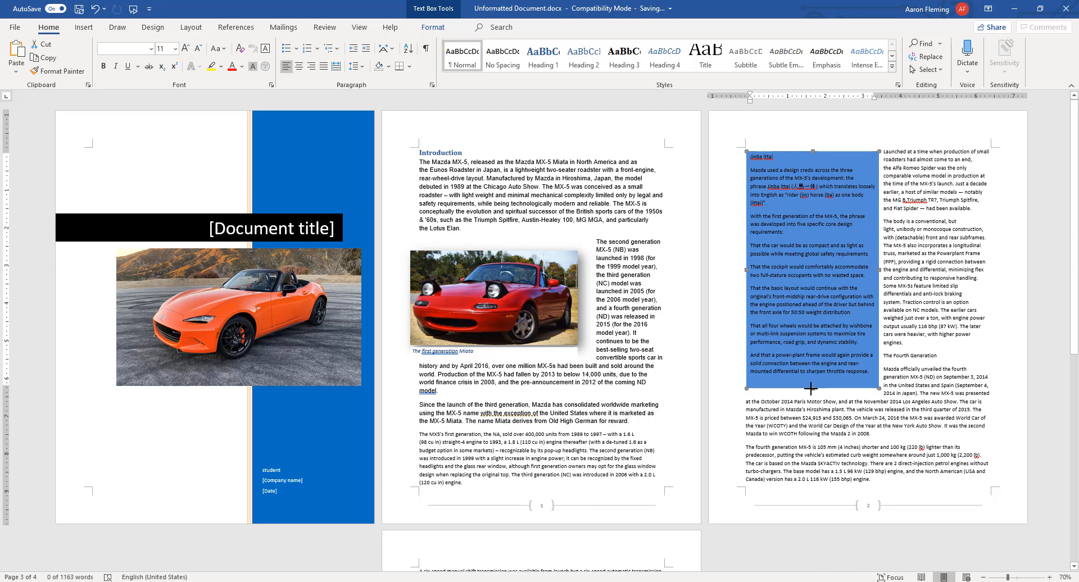
# - Format the "Jinba ittai" heading in the text box as 14 pt bold
pyautogui.tripleClick(768, 159)
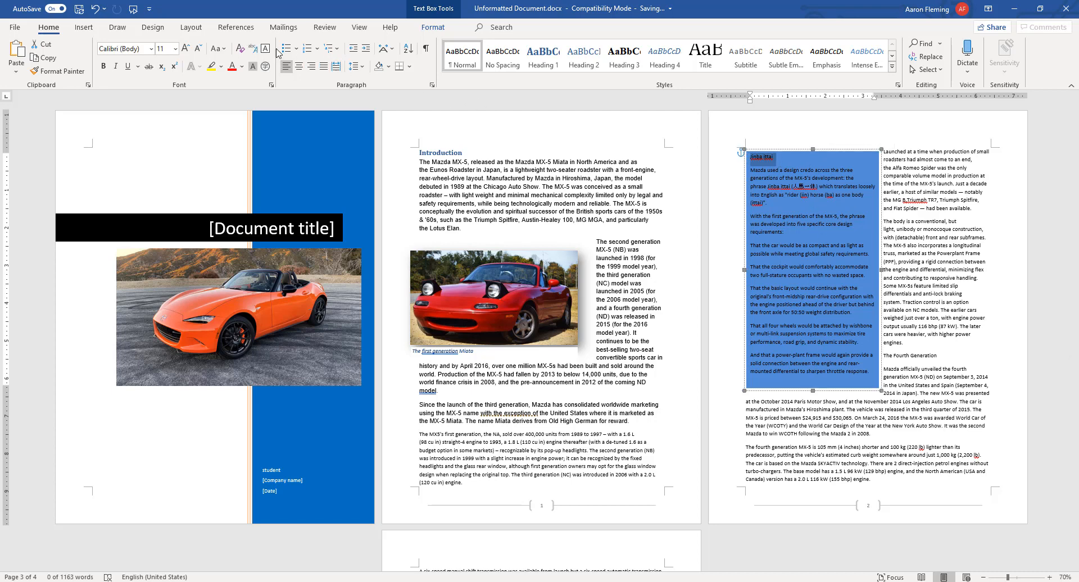
pyautogui.click(185, 51)
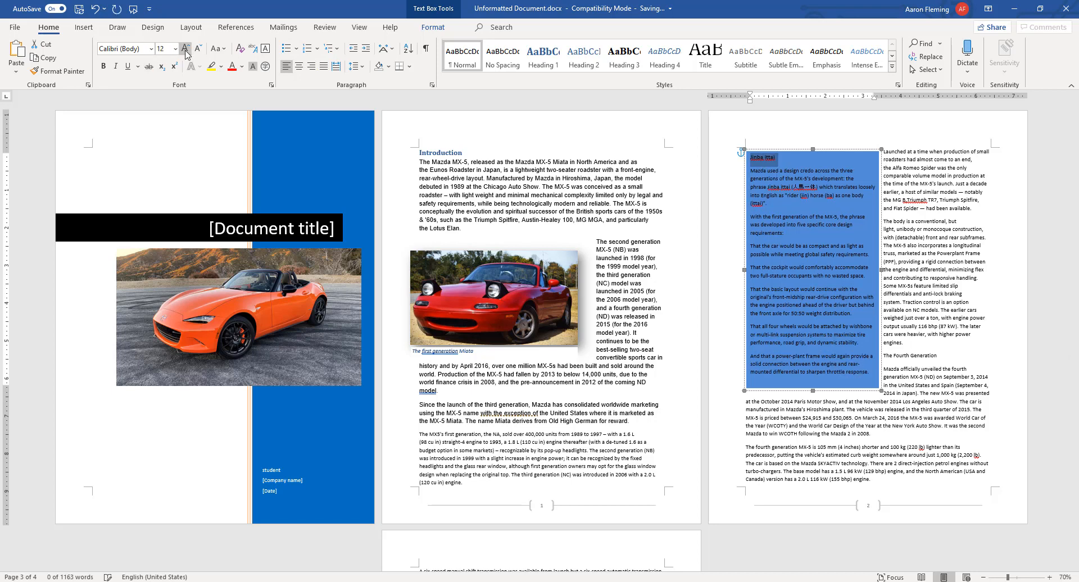
pyautogui.click(185, 51)
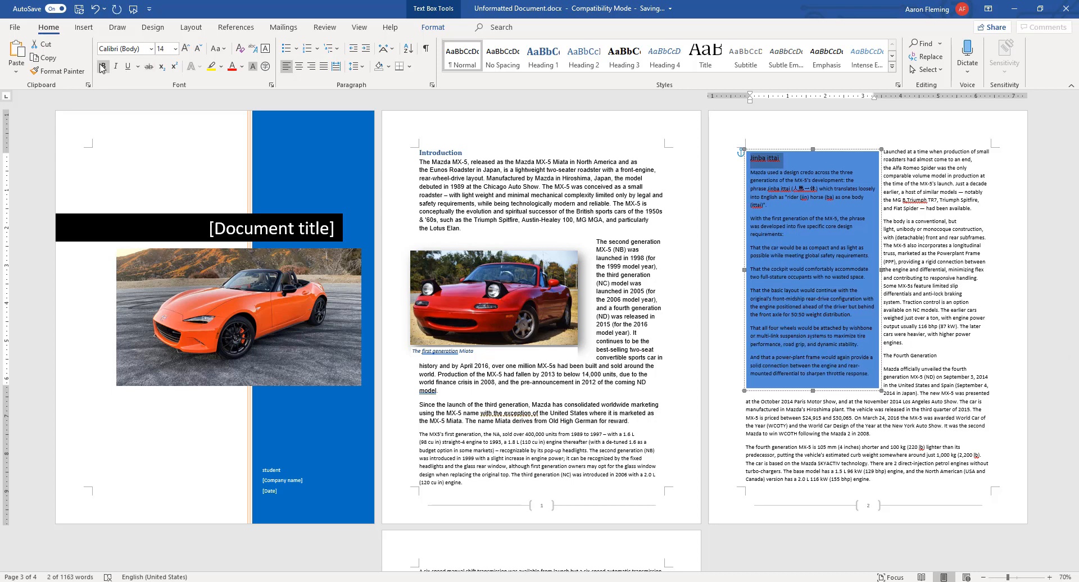
pyautogui.click(103, 66)
pyautogui.click(825, 307)
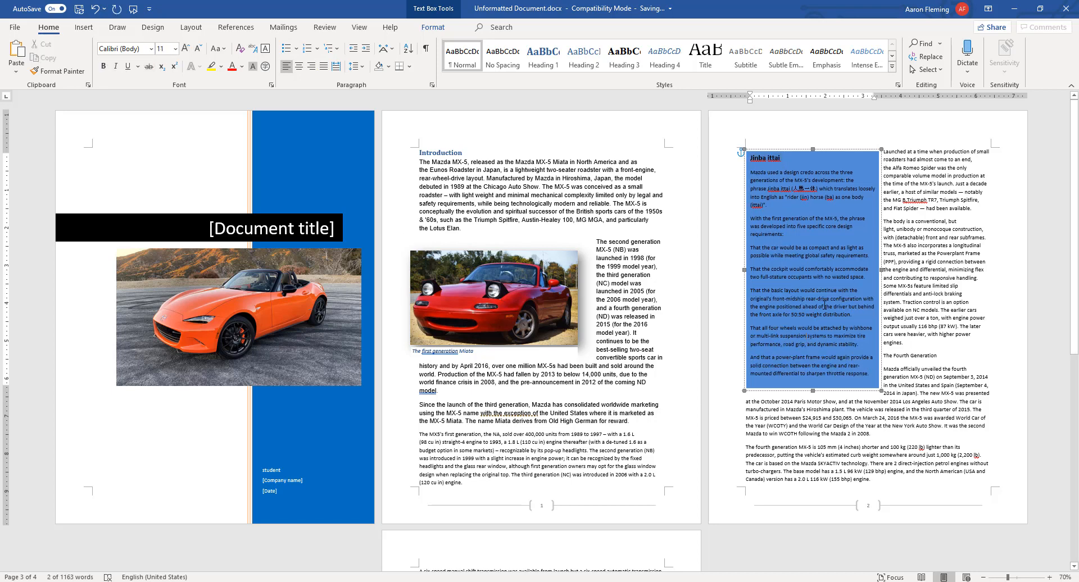
# - Copy the Introduction body text's formatting onto all text from "The MX5's first generation" to the end of the document using Format Painter
pyautogui.click(600, 206)
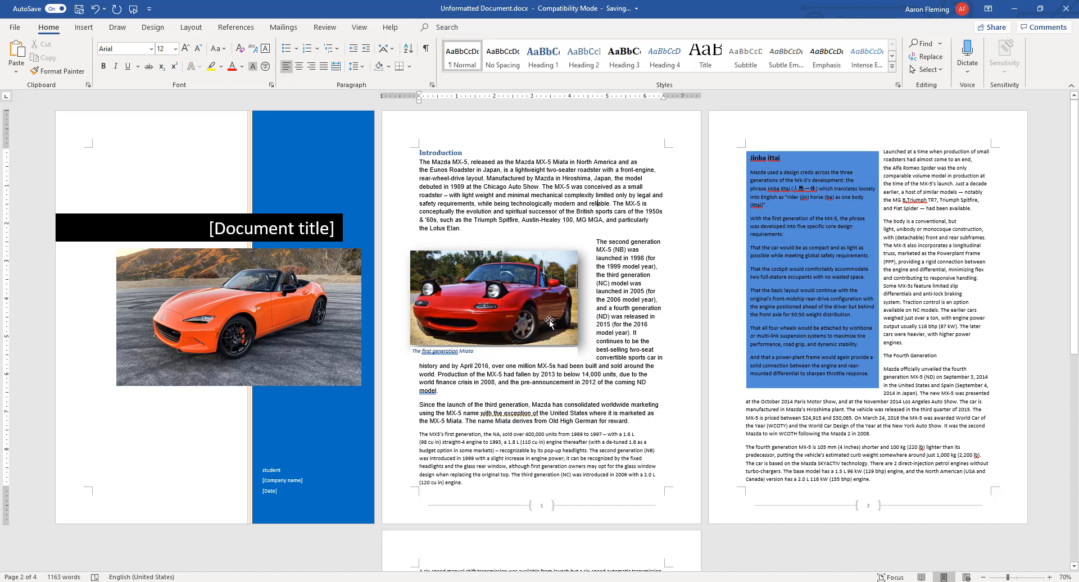
pyautogui.click(53, 74)
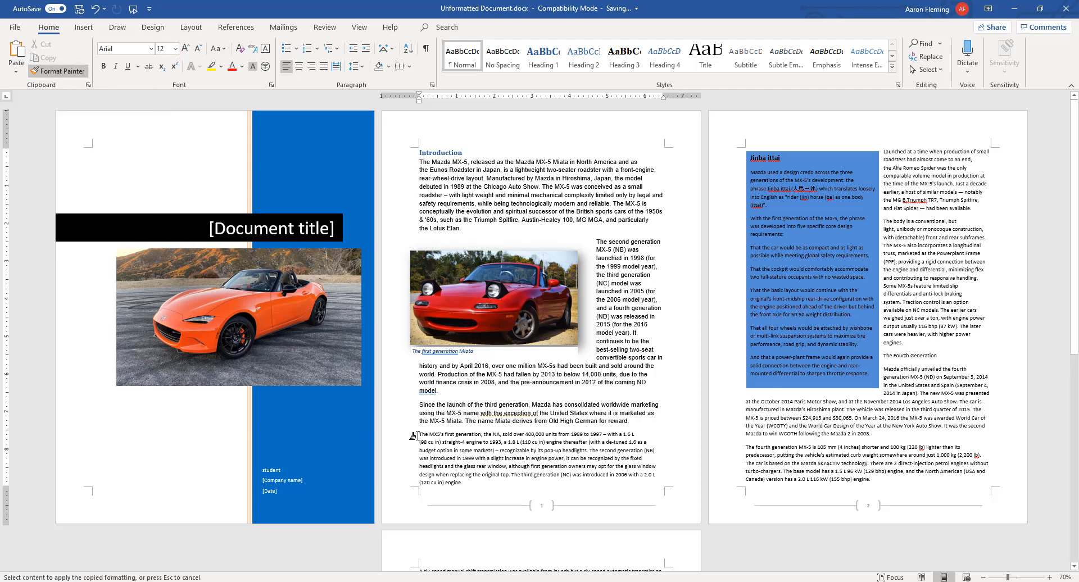
pyautogui.moveTo(416, 435)
pyautogui.mouseDown()
pyautogui.moveTo(459, 573)
pyautogui.moveTo(567, 481)
pyautogui.mouseUp()
pyautogui.scroll(6, 568, 483)
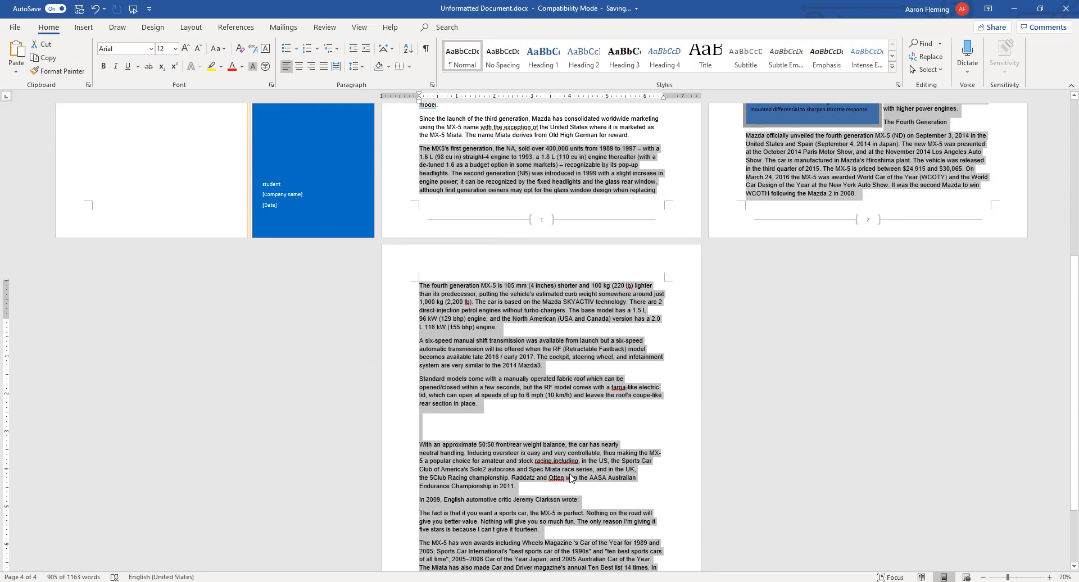
pyautogui.scroll(2, 570, 478)
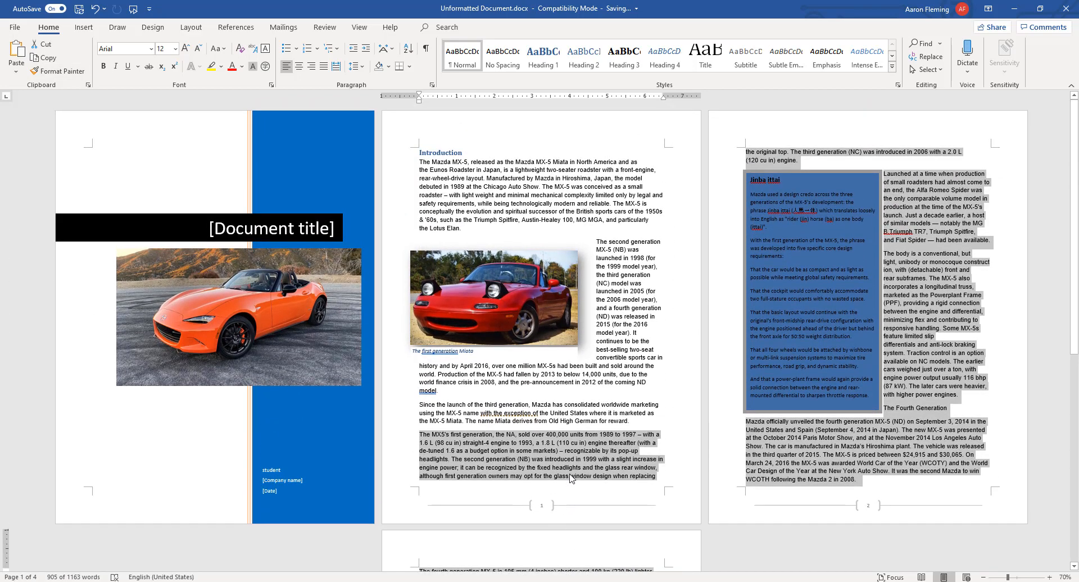
# - Switch to the "How to improve the look of your report" document and review its numbered checklist
pyautogui.moveTo(427, 581)
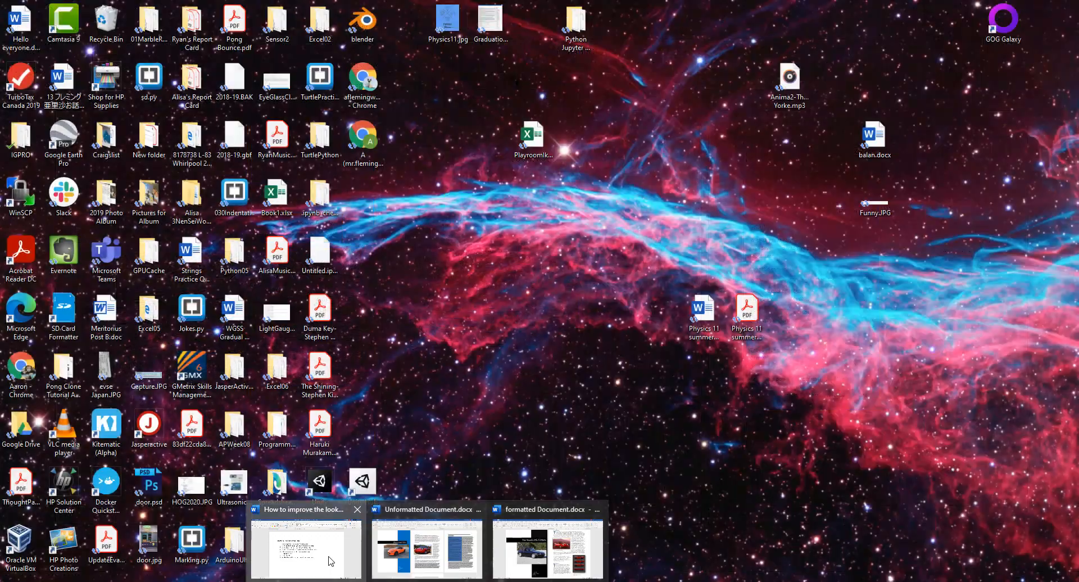
pyautogui.click(330, 561)
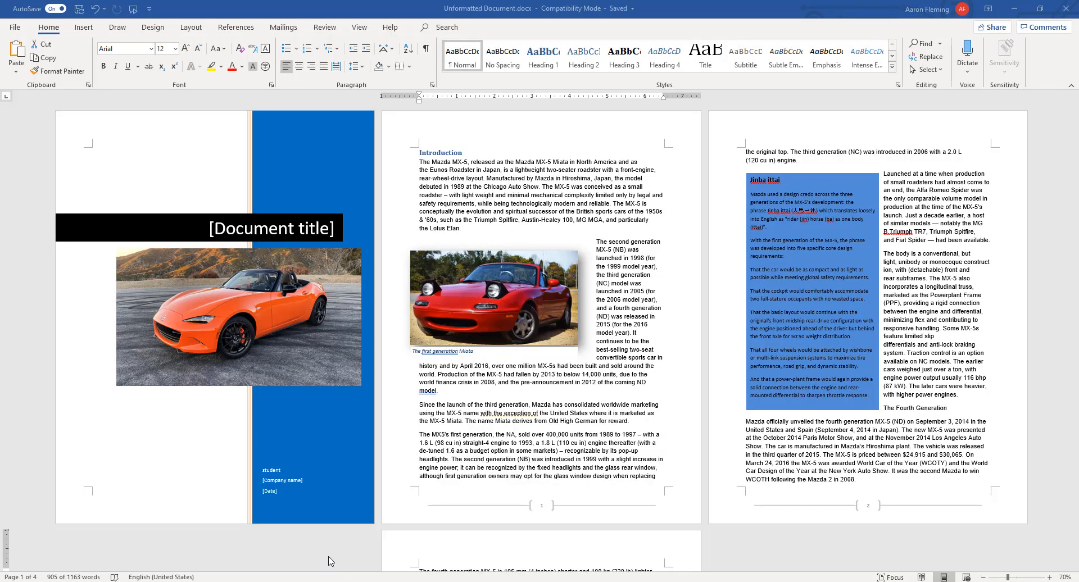
pyautogui.moveTo(1078, 264); pyautogui.dragTo(433, 0)
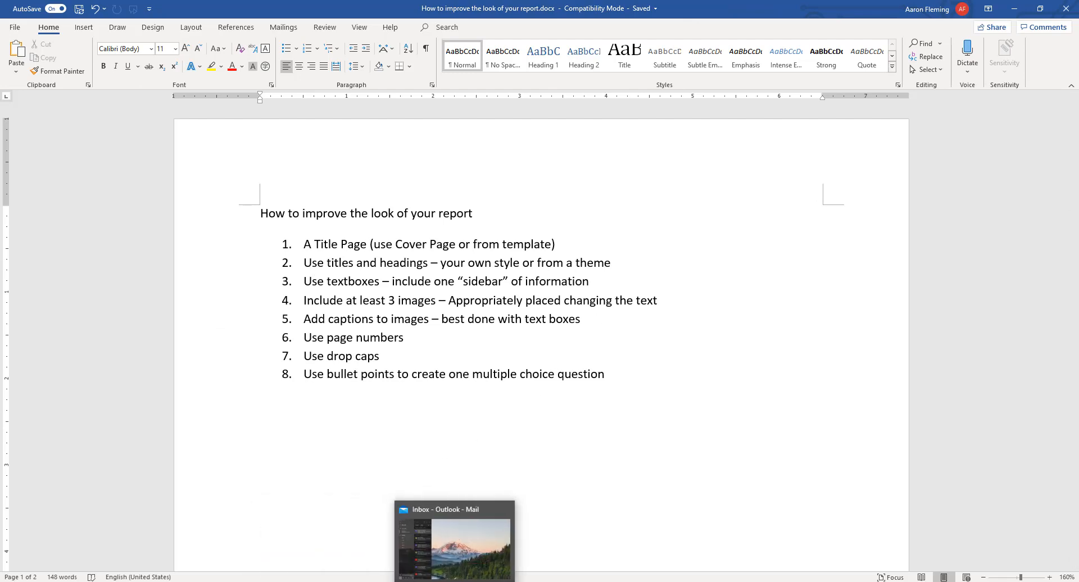
# - Return to Unformatted Document.docx and apply the style set with numbered, underlined small-caps headings
pyautogui.click(422, 541)
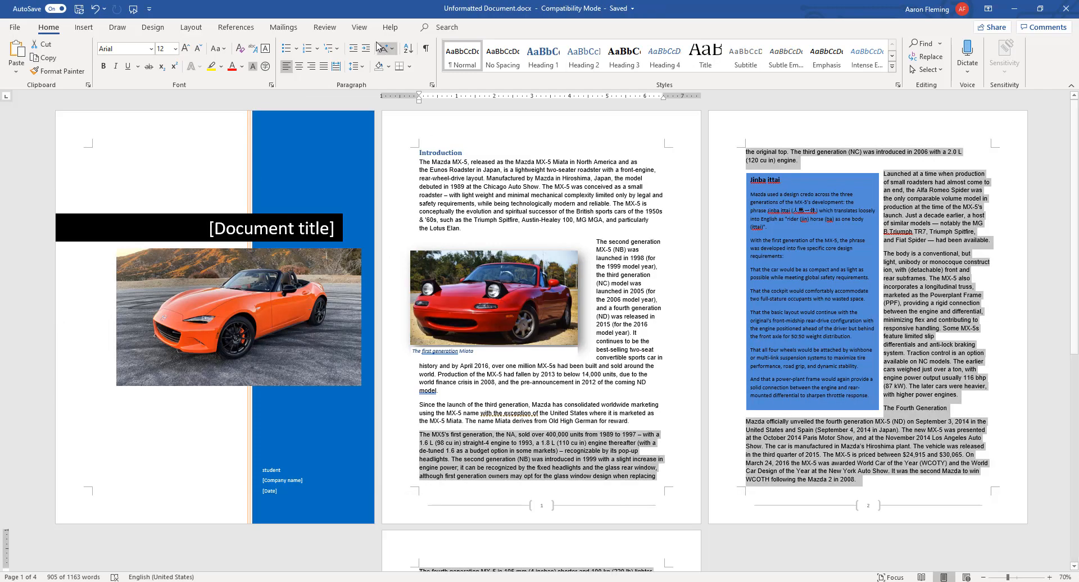
pyautogui.click(151, 28)
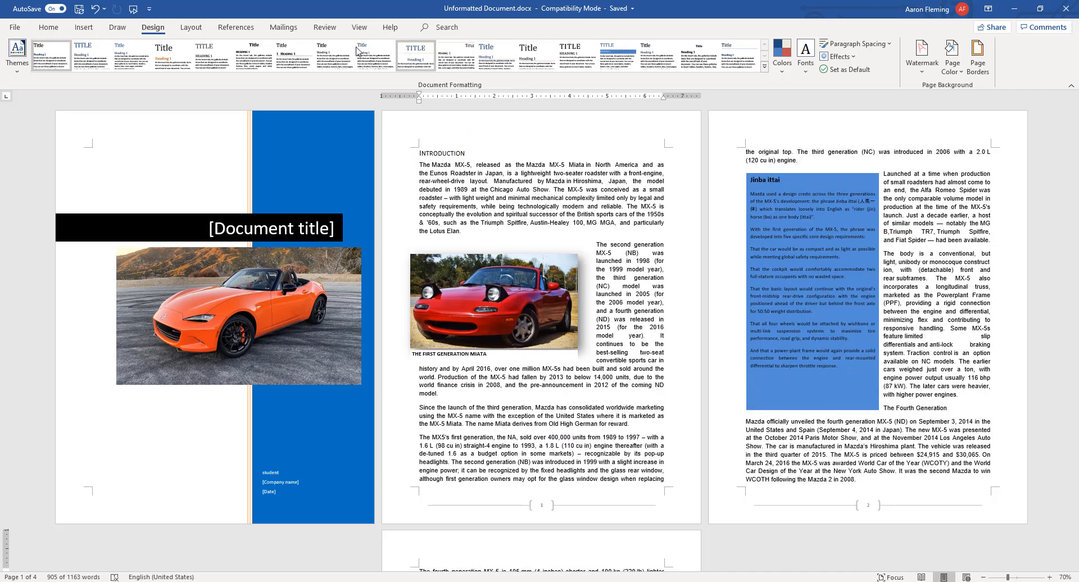
pyautogui.click(295, 57)
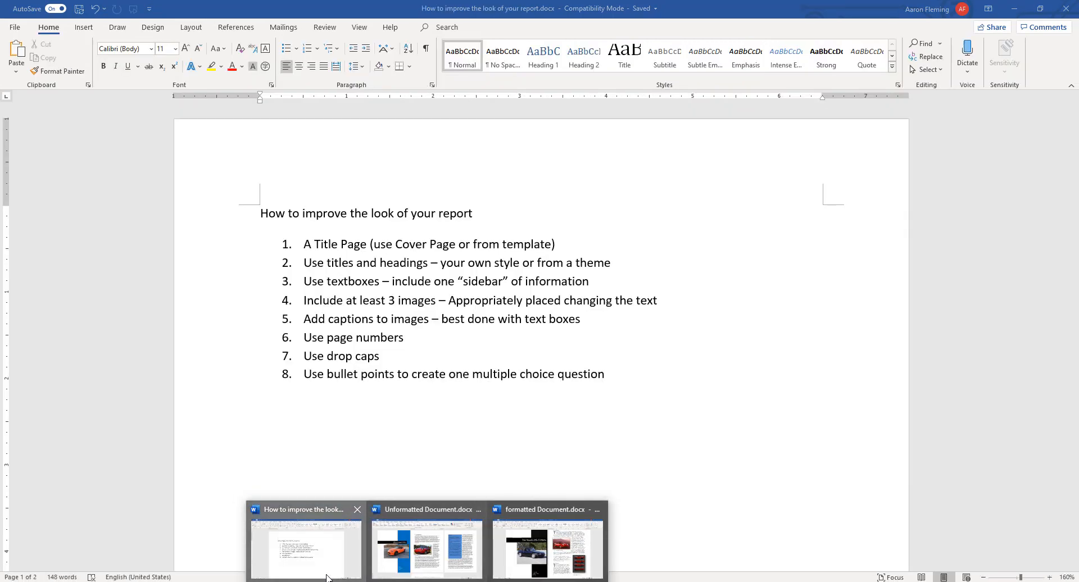
# - In the "How to improve the look of your report" document, insert "in the text" after "3 images" in item 4
pyautogui.click(327, 577)
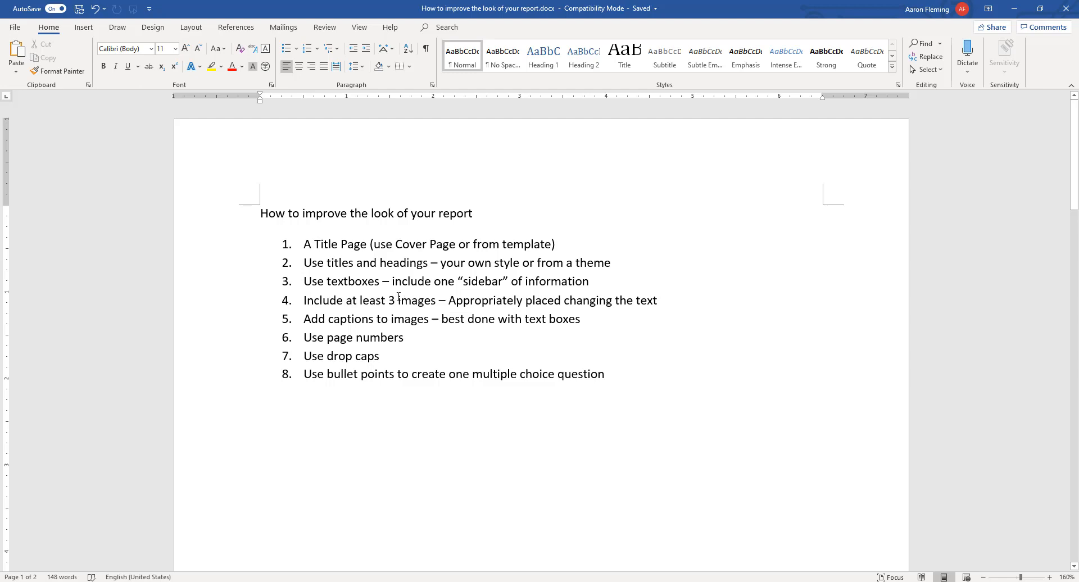
pyautogui.click(436, 302)
pyautogui.write('in the text')
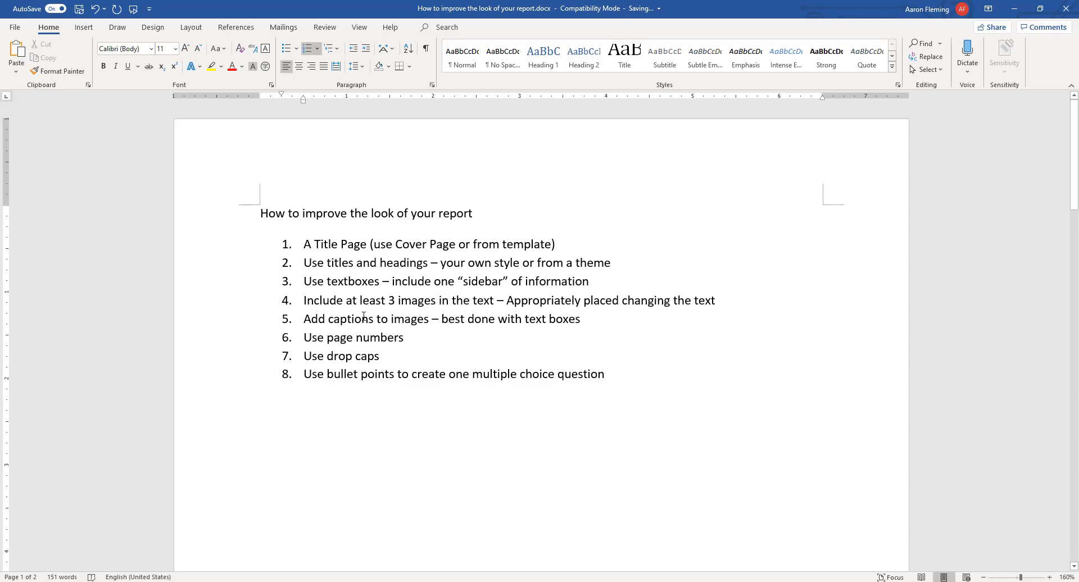
# - Delete "– best done with text boxes" from checklist item 5 about image captions
pyautogui.moveTo(529, 320); pyautogui.dragTo(392, 320)
pyautogui.click(442, 320)
pyautogui.moveTo(589, 326); pyautogui.dragTo(441, 326)
pyautogui.press('Delete')
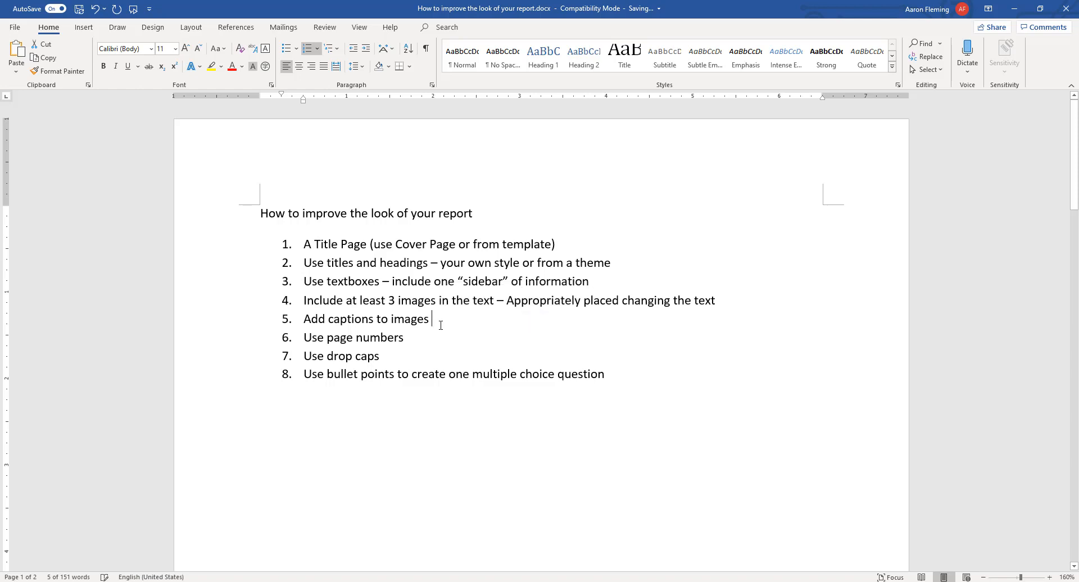
pyautogui.click(395, 337)
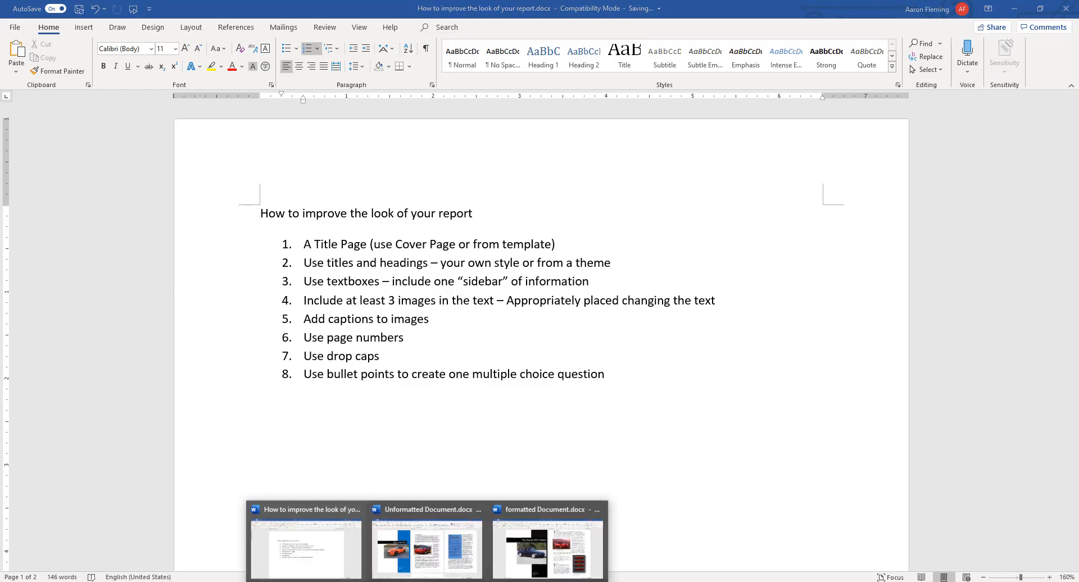
# - Return to Unformatted Document.docx and apply a Dropped drop cap to the first letter of the Introduction paragraph
pyautogui.click(429, 572)
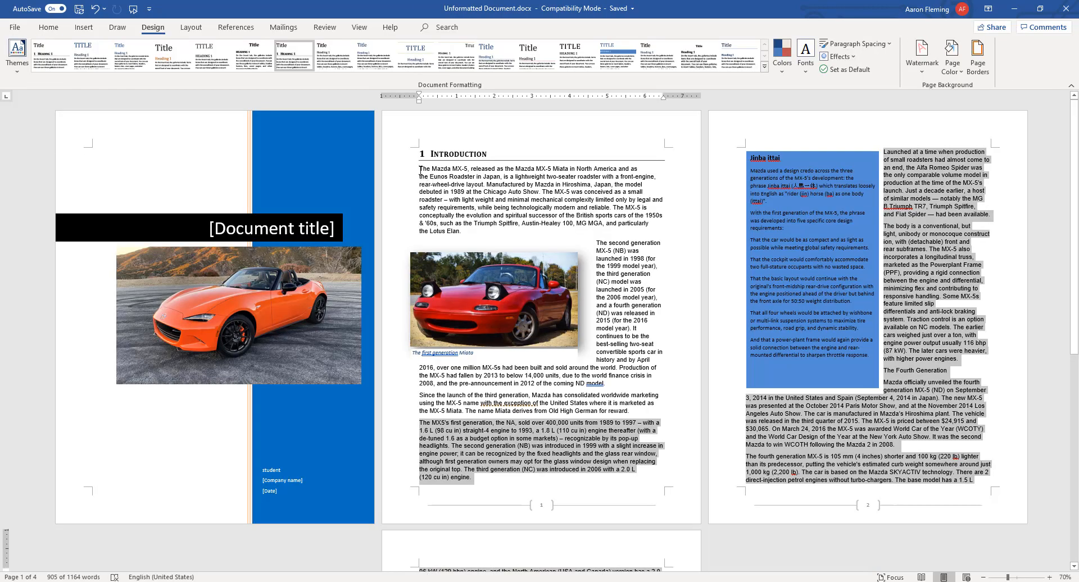
pyautogui.moveTo(423, 169); pyautogui.dragTo(419, 168)
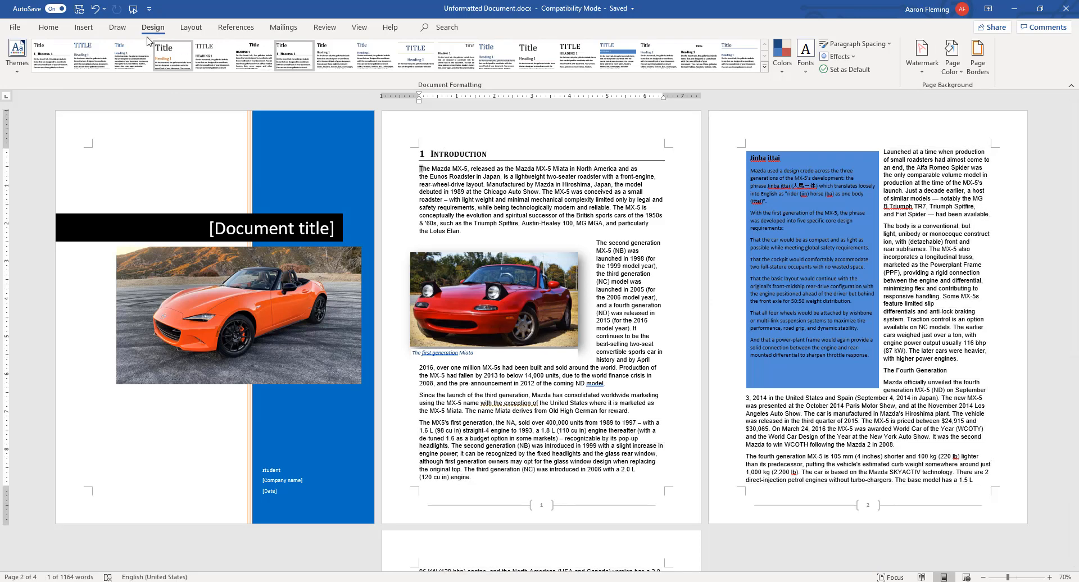
pyautogui.click(99, 31)
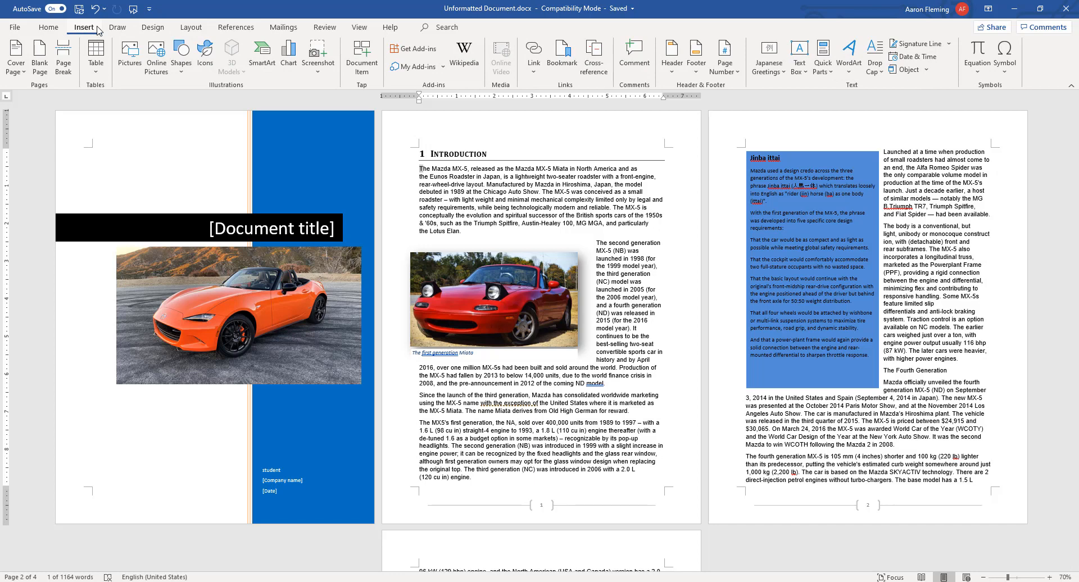
pyautogui.click(883, 76)
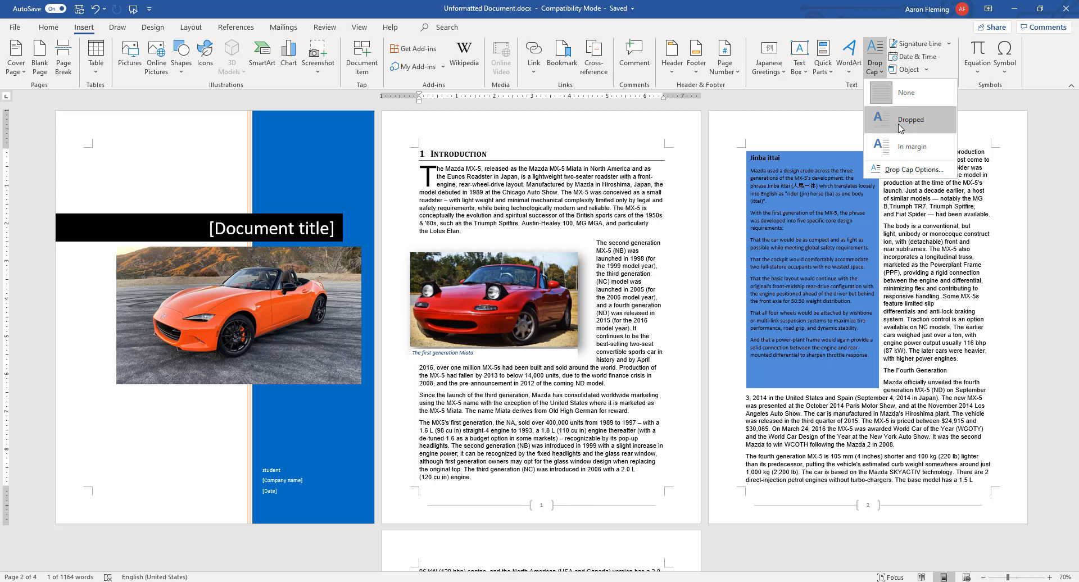
pyautogui.click(900, 128)
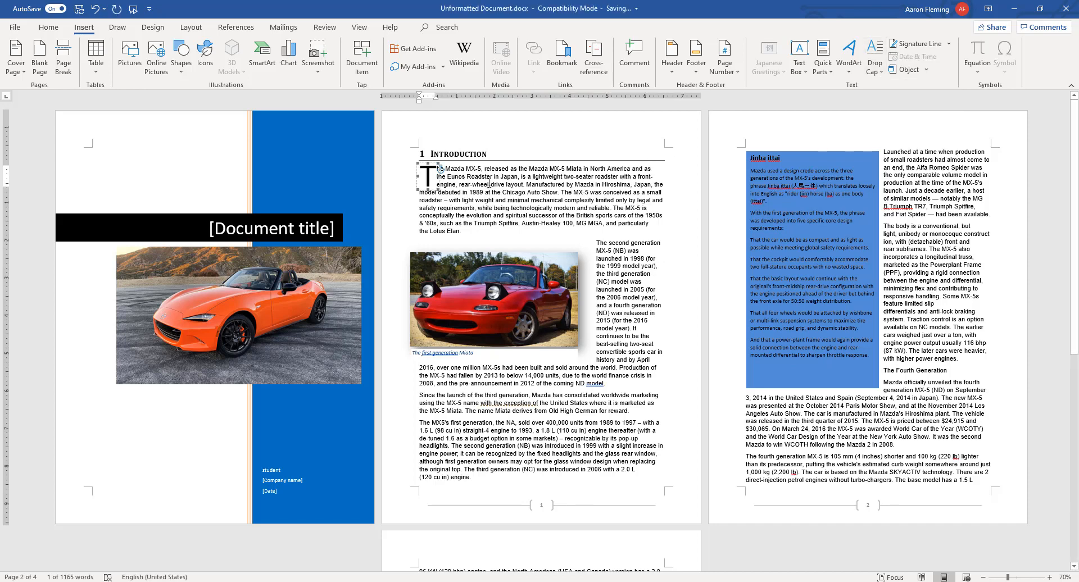
pyautogui.click(527, 185)
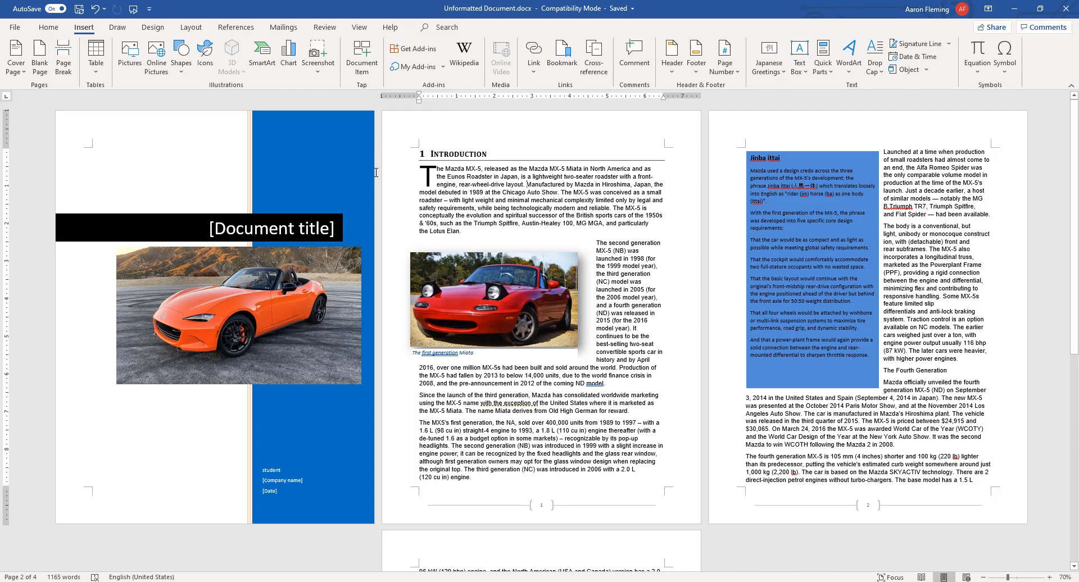
# - Start a numbered list below the document's final paragraph with the question "When was the Miata first introduced?"
pyautogui.scroll(-5, 400, 213)
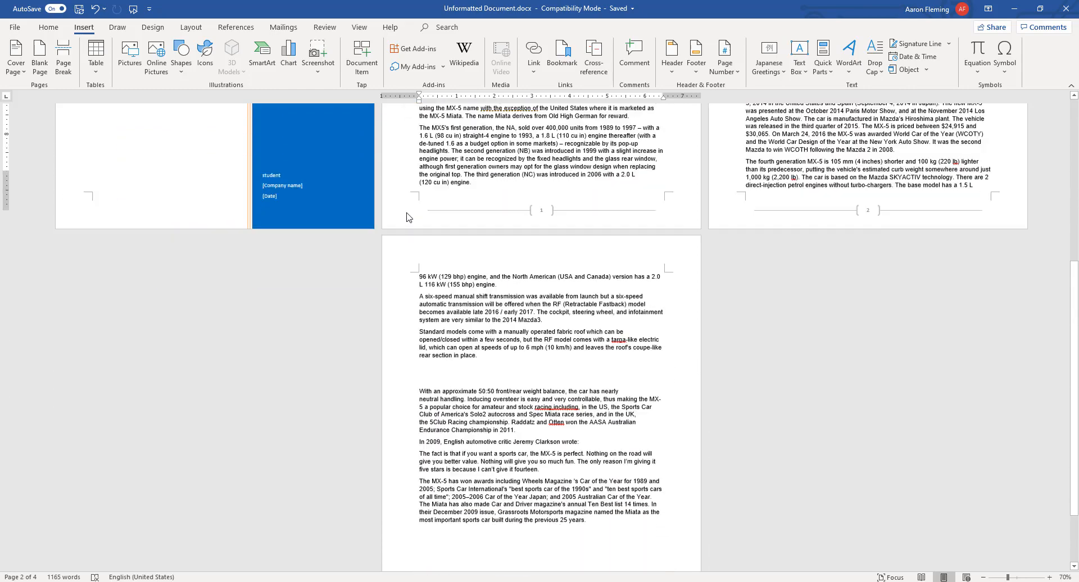
pyautogui.scroll(-2, 408, 217)
pyautogui.click(447, 456)
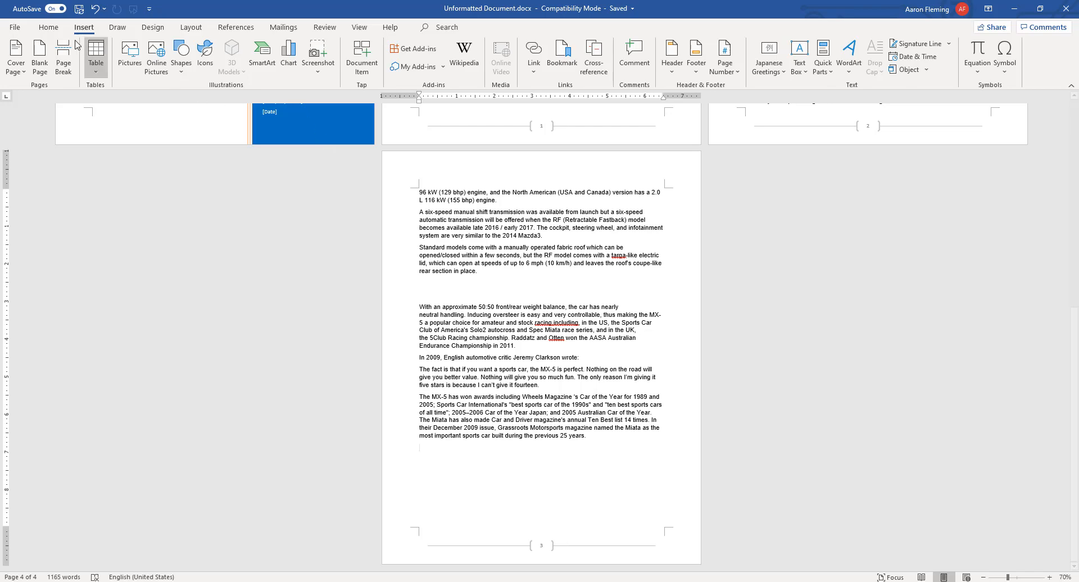
pyautogui.click(48, 28)
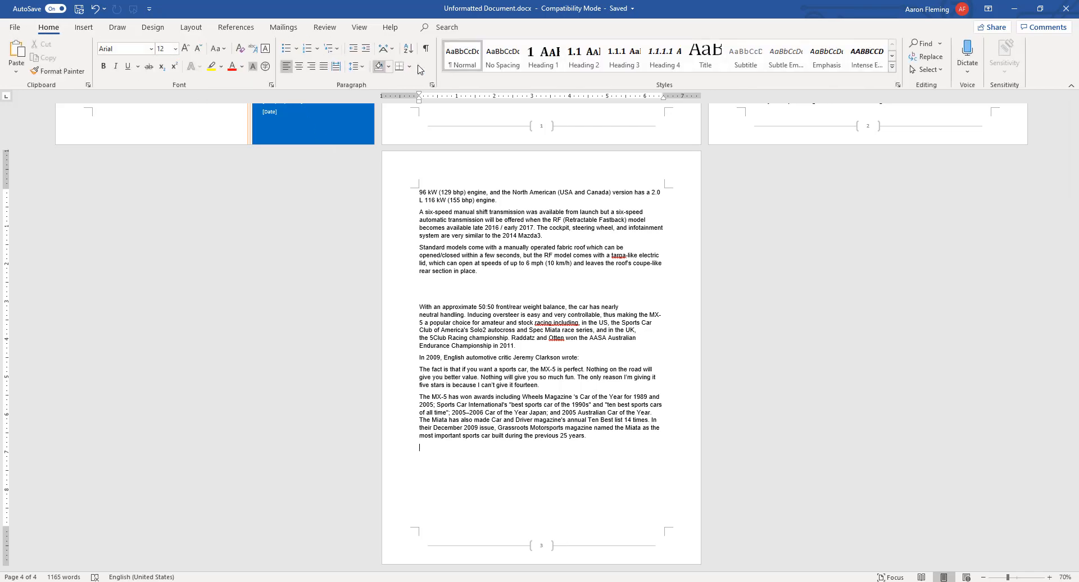
pyautogui.click(309, 53)
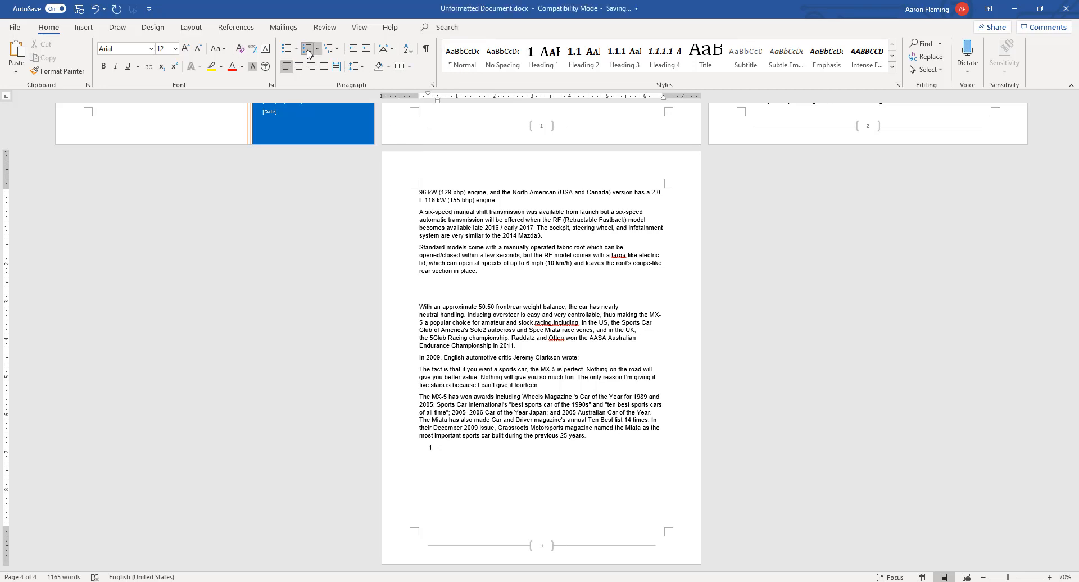
pyautogui.write('Wher')
pyautogui.write(' was the Miata first in')
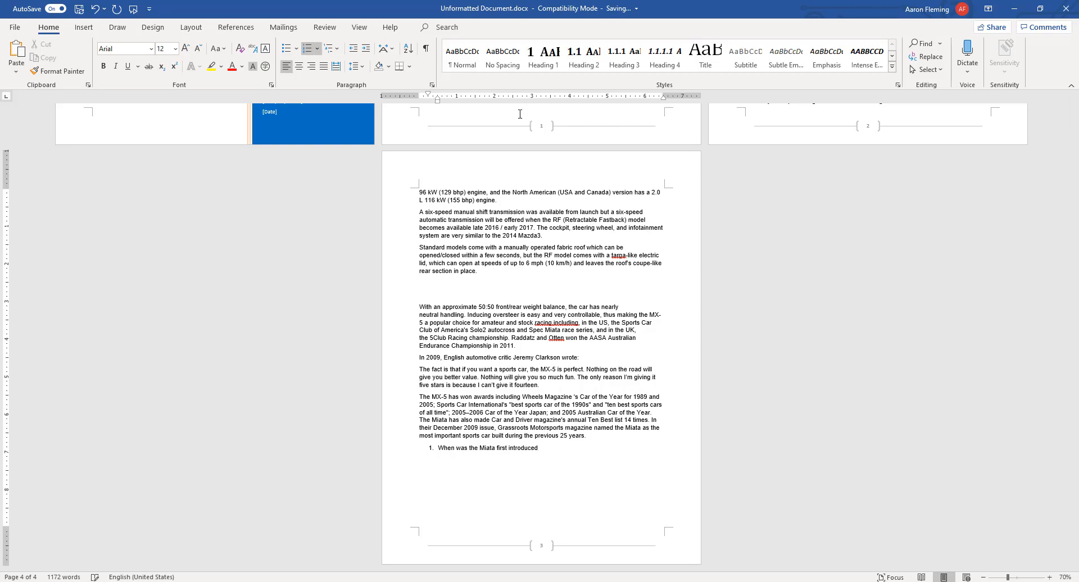
pyautogui.write('troduced?')
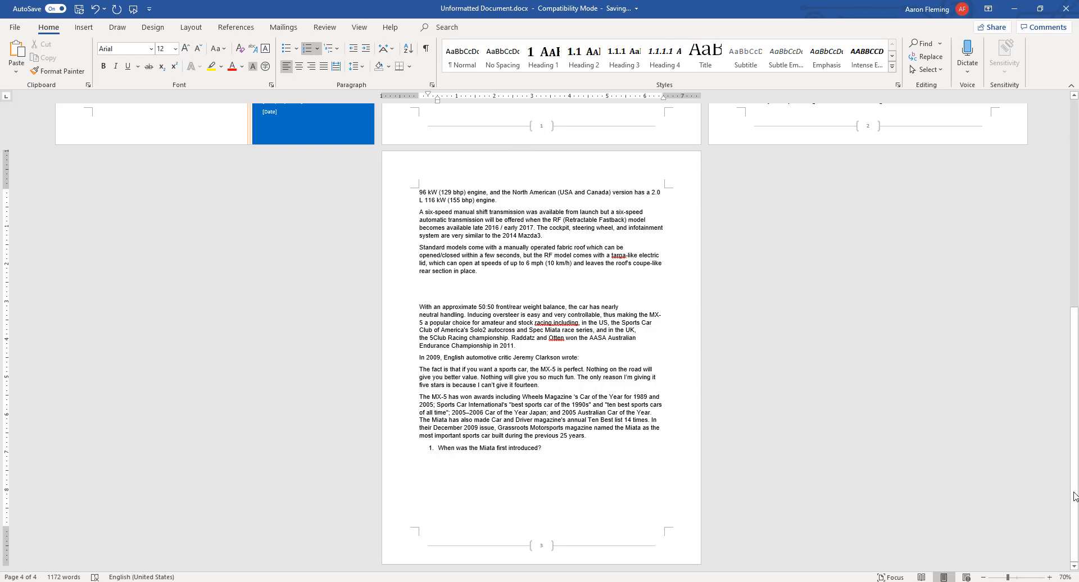
# - Add the lettered answer choices 1980, 1989, 1994 and 1999 as a sublevel under question 1
pyautogui.click(1049, 578)
pyautogui.click(1049, 578)
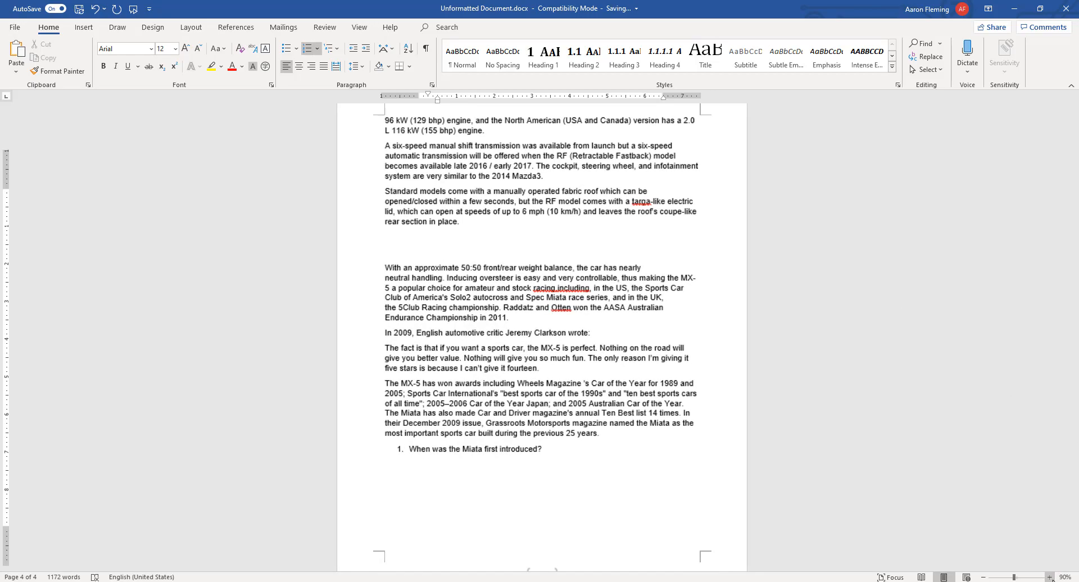
pyautogui.click(1049, 578)
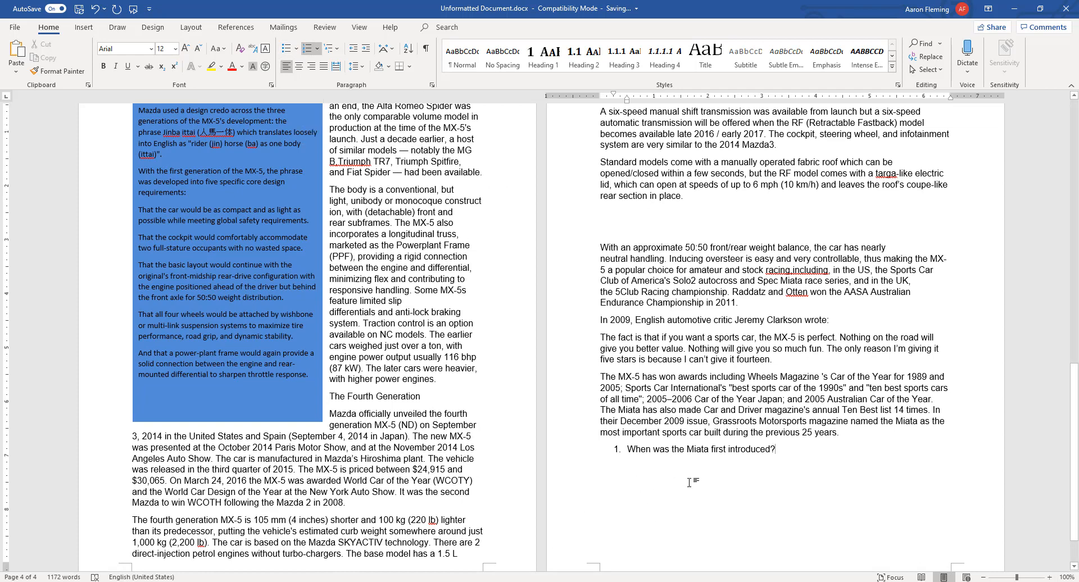
pyautogui.press('Return')
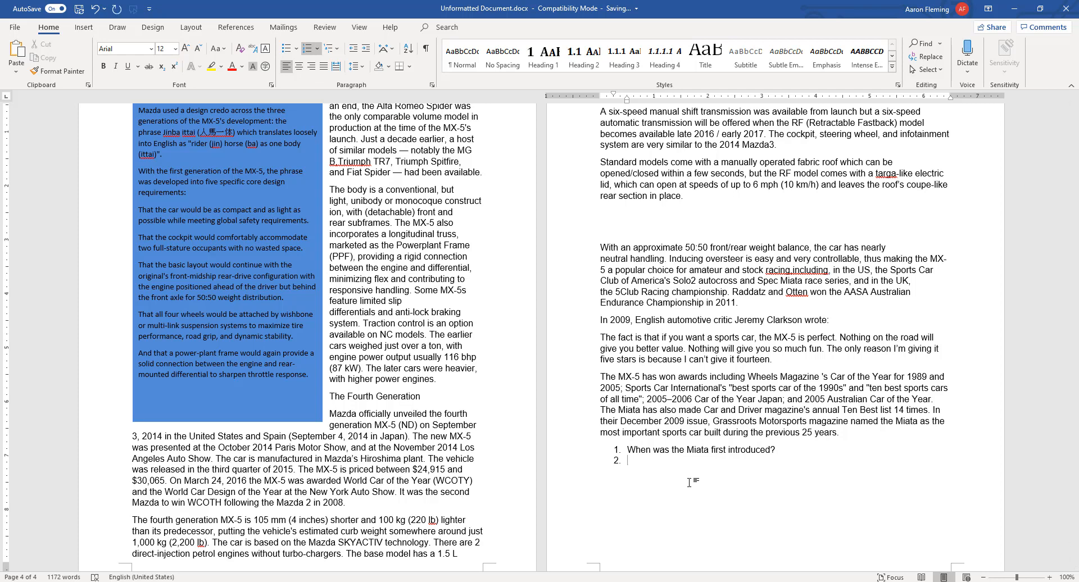
pyautogui.press('Tab')
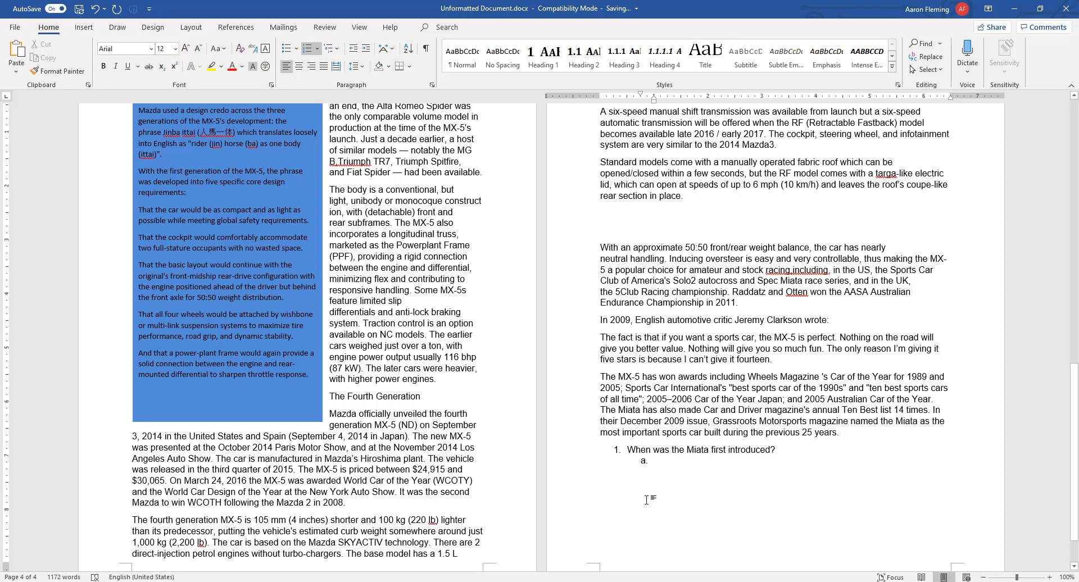
pyautogui.write('980')
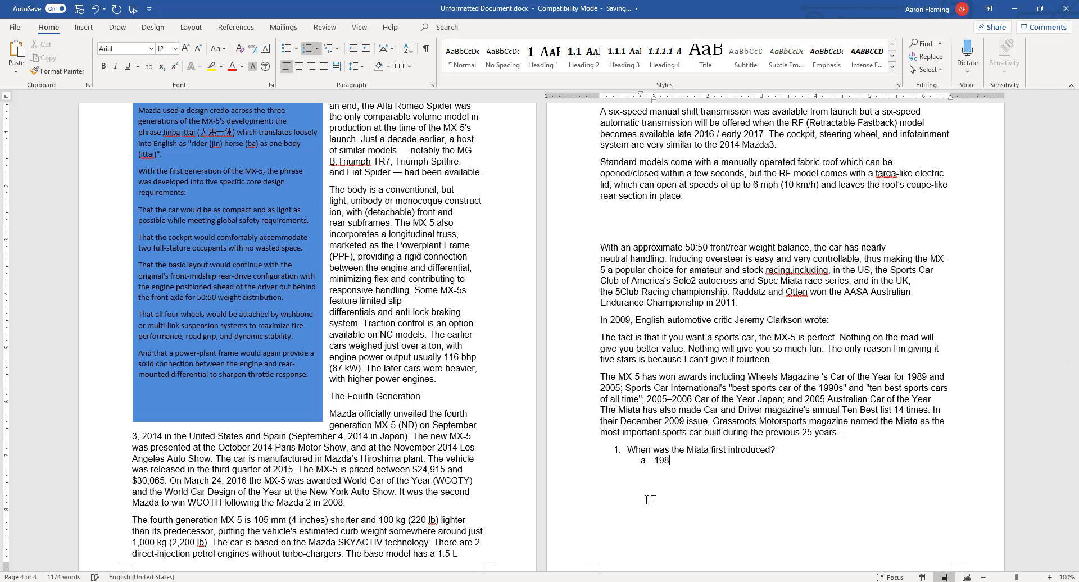
pyautogui.press('Return')
pyautogui.write('1989')
pyautogui.press('Return')
pyautogui.write('1994')
pyautogui.press('Return')
pyautogui.write('1999')
pyautogui.press('Return')
pyautogui.hotkey('shift', 'Tab')
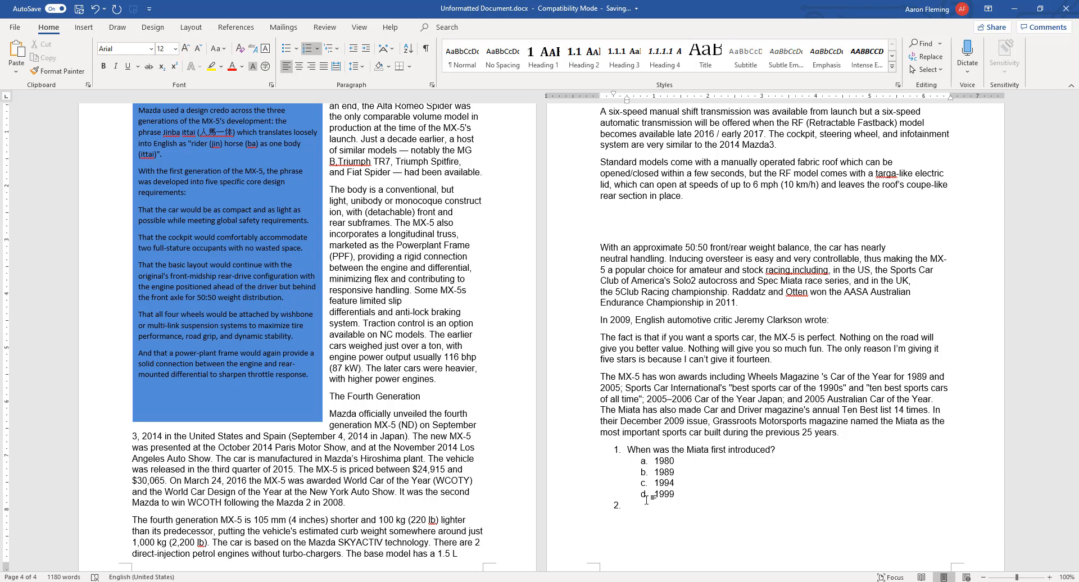
pyautogui.hotkey('ctrl', 'z')
pyautogui.hotkey('ctrl', 'z')
# - Add question 2 at the main numbering level, asking what year the named teacher's Miata is
pyautogui.press('Return')
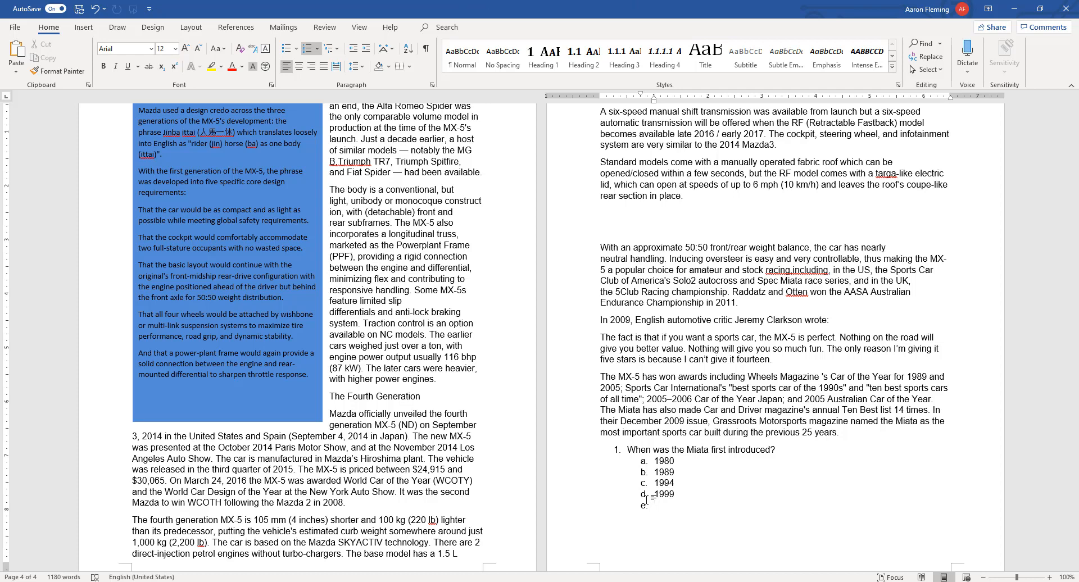
pyautogui.hotkey('shift', 'Tab')
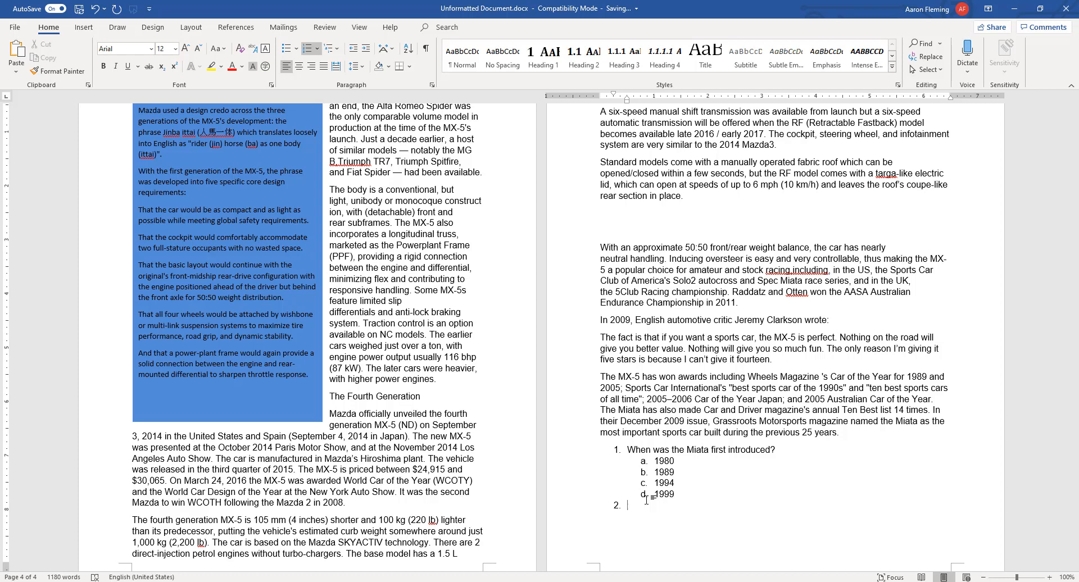
pyautogui.write('What year is Mr. Fleming')
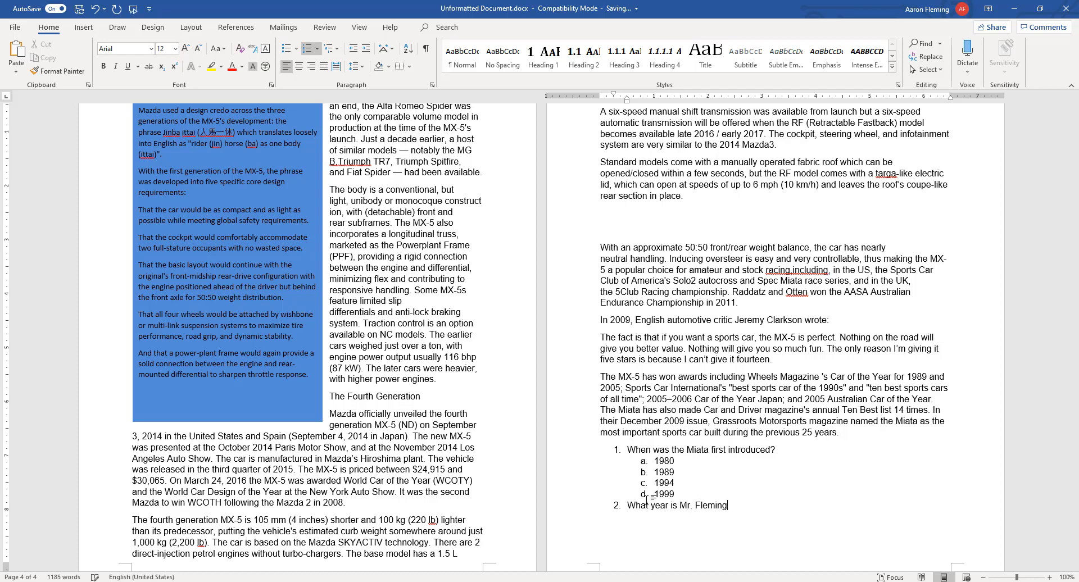
pyautogui.write("'s Miata?")
# - Add the lettered answer choices 1990, 1992, 2001 and 2020 as a sublevel under question 2
pyautogui.press('Return')
pyautogui.press('Tab')
pyautogui.write('1990')
pyautogui.press('Return')
pyautogui.write('1992')
pyautogui.press('Return')
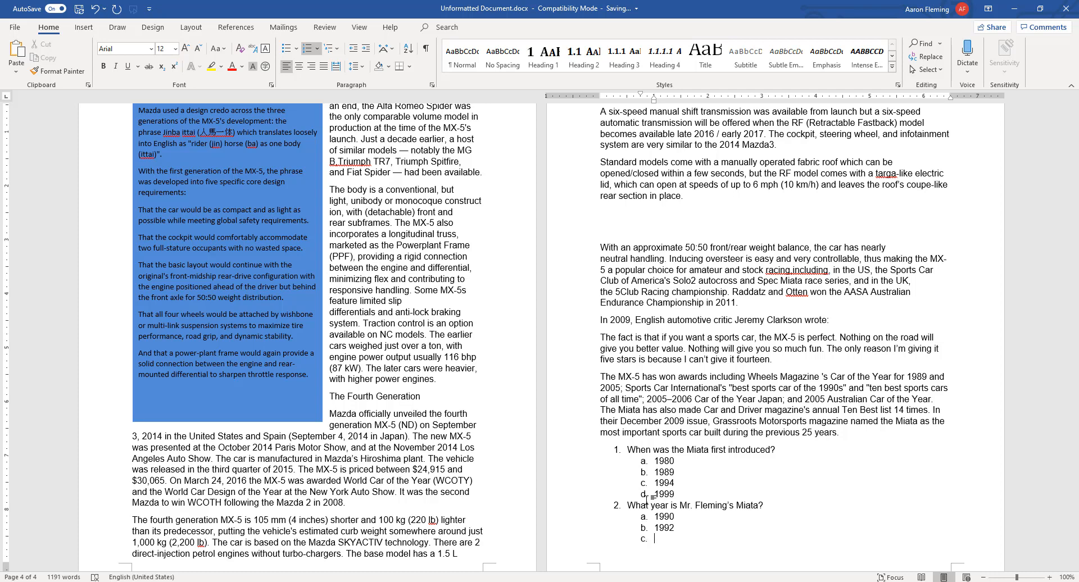
pyautogui.write('20011')
pyautogui.press('Return')
pyautogui.write('2020')
# - End the list after the 2020 answer with a new line that has no letter or number
pyautogui.press('Return')
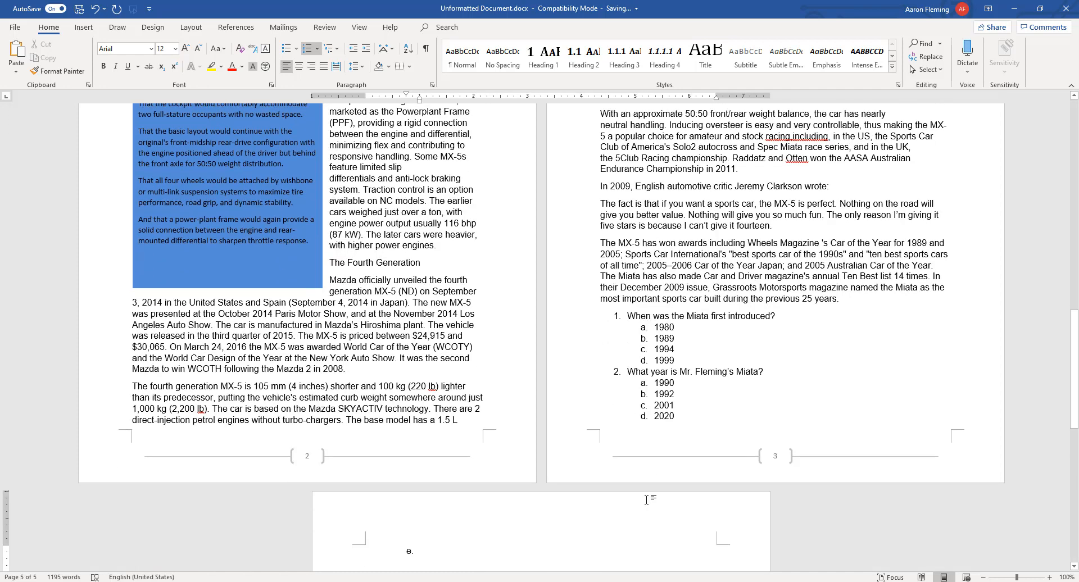
pyautogui.scroll(-1, 443, 444)
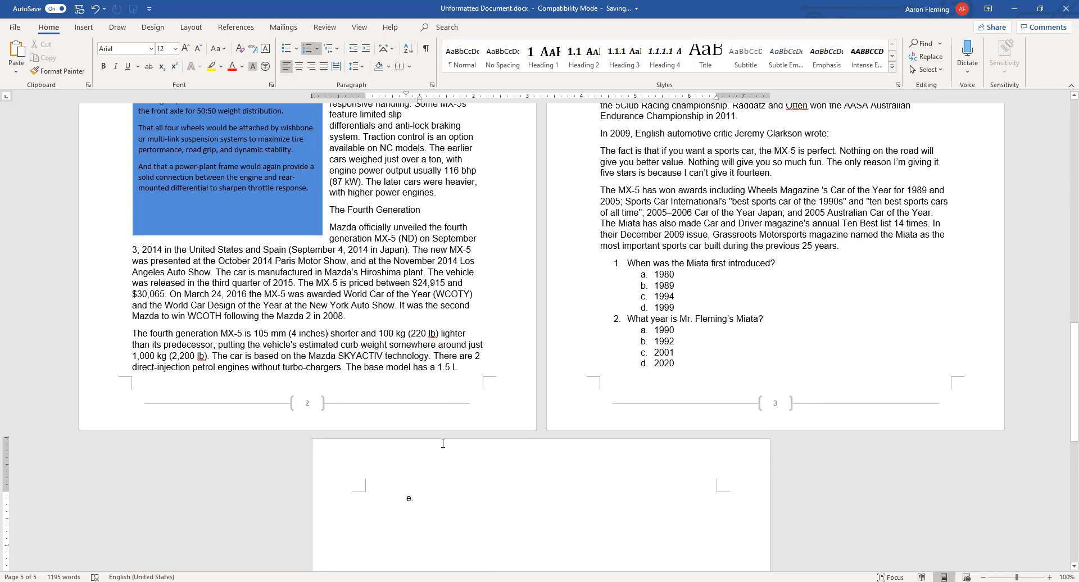
pyautogui.hotkey('shift', 'Tab')
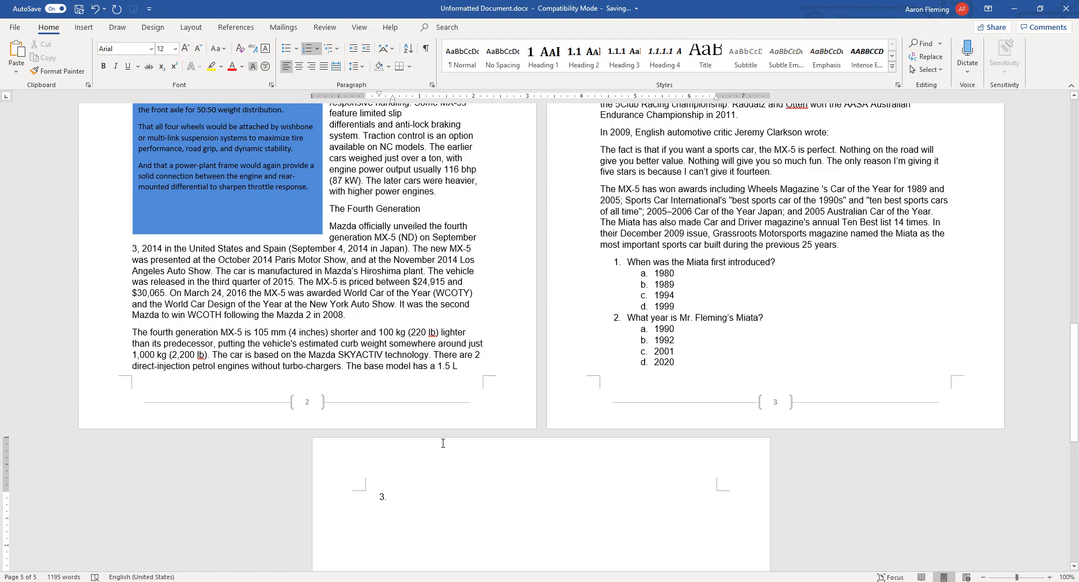
pyautogui.press('BackSpace')
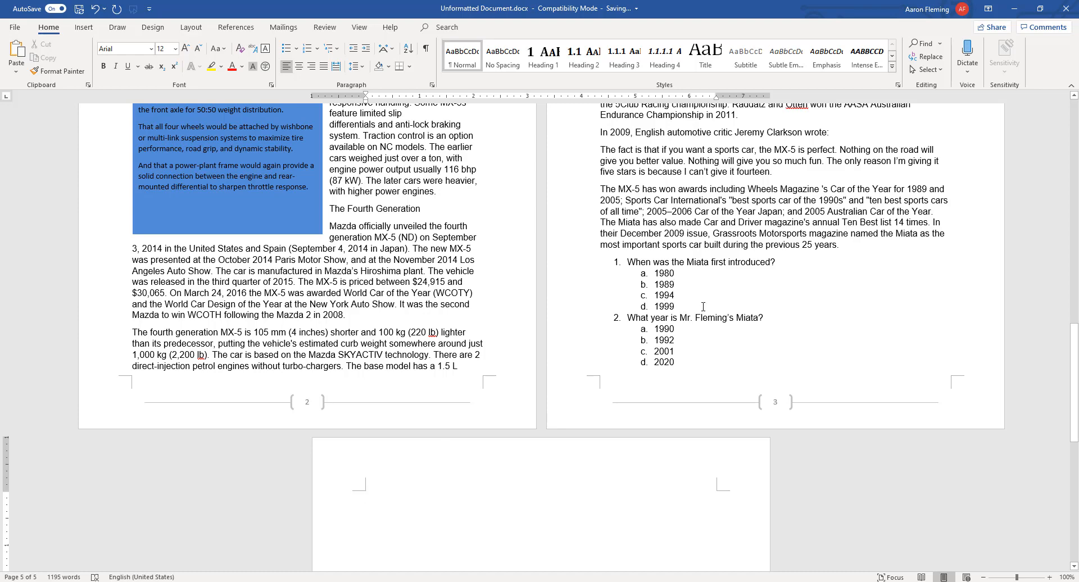
pyautogui.click(703, 305)
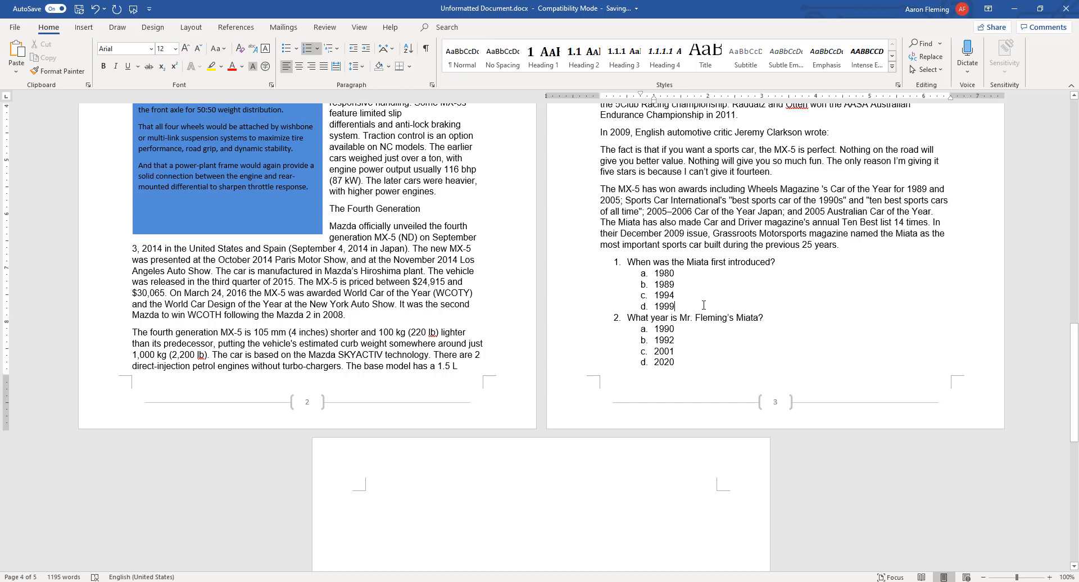
pyautogui.press('Return')
pyautogui.press('Return')
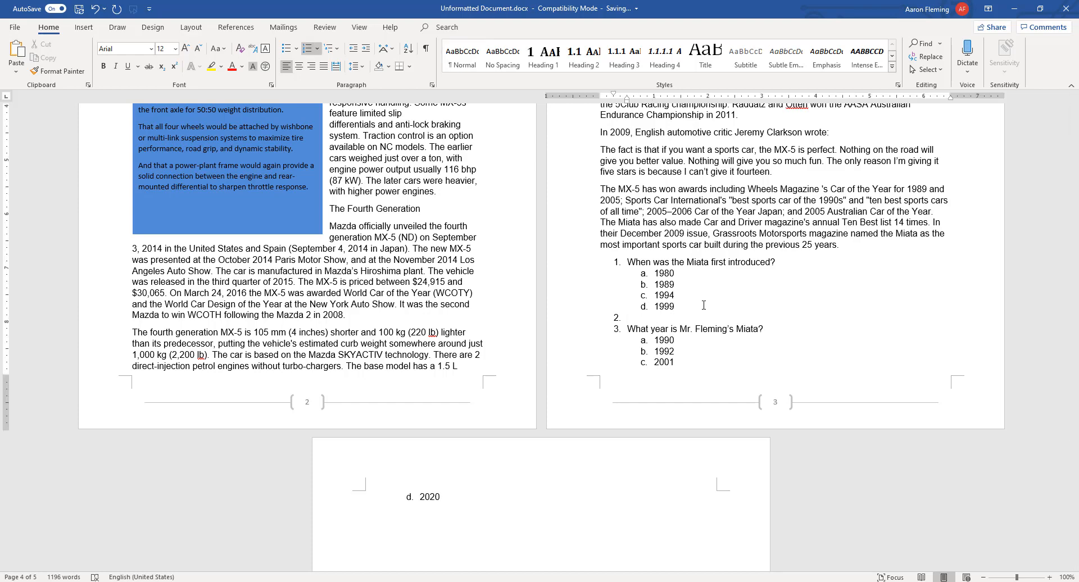
pyautogui.press('BackSpace')
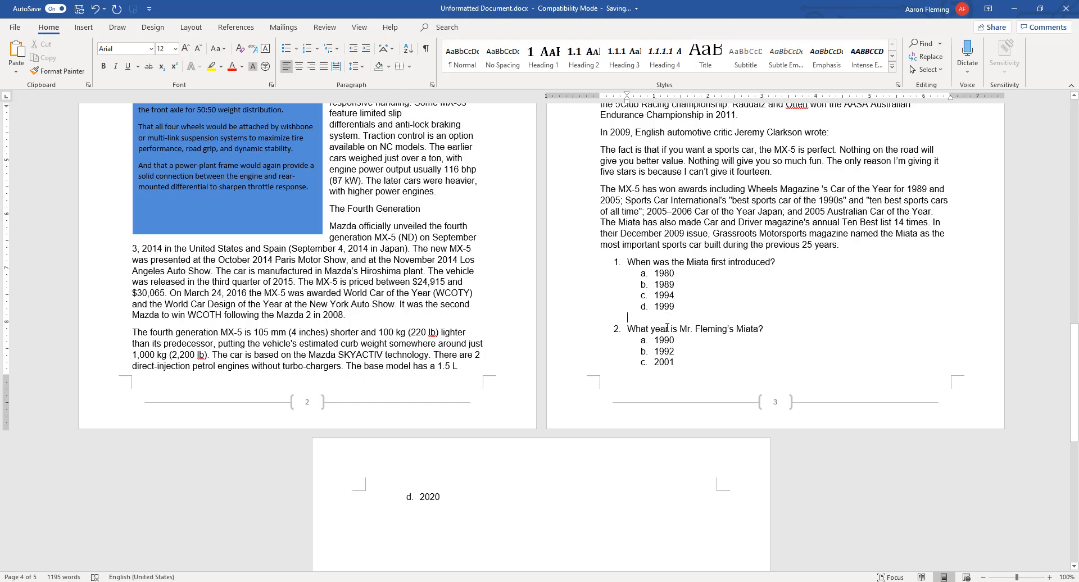
pyautogui.hotkey('ctrl', 'z')
pyautogui.hotkey('ctrl', 'z')
pyautogui.hotkey('ctrl', 'z')
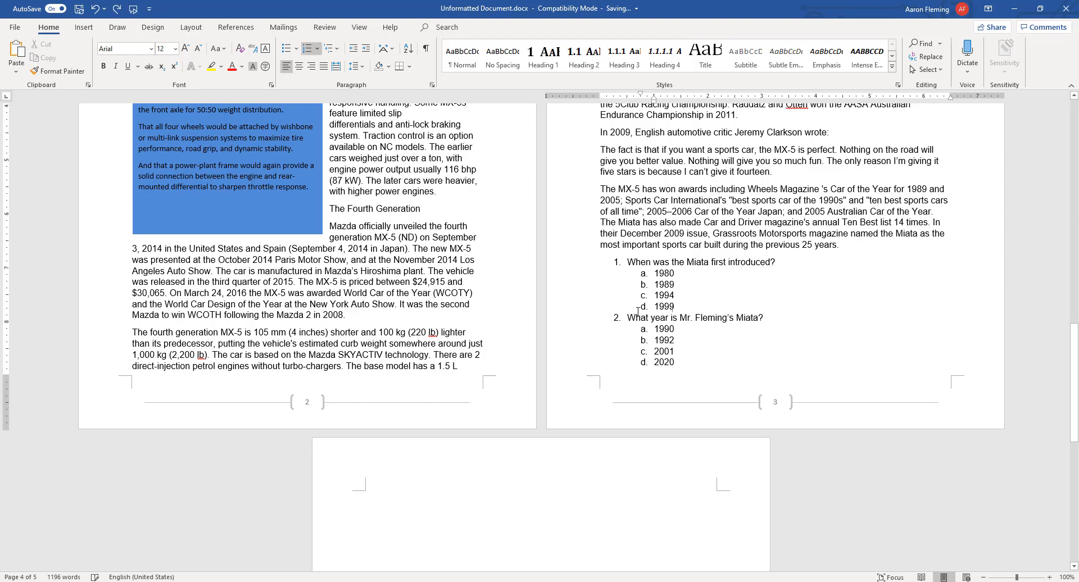
# - Insert an unnumbered blank line between the 1999 answer and question 2
pyautogui.press('Return')
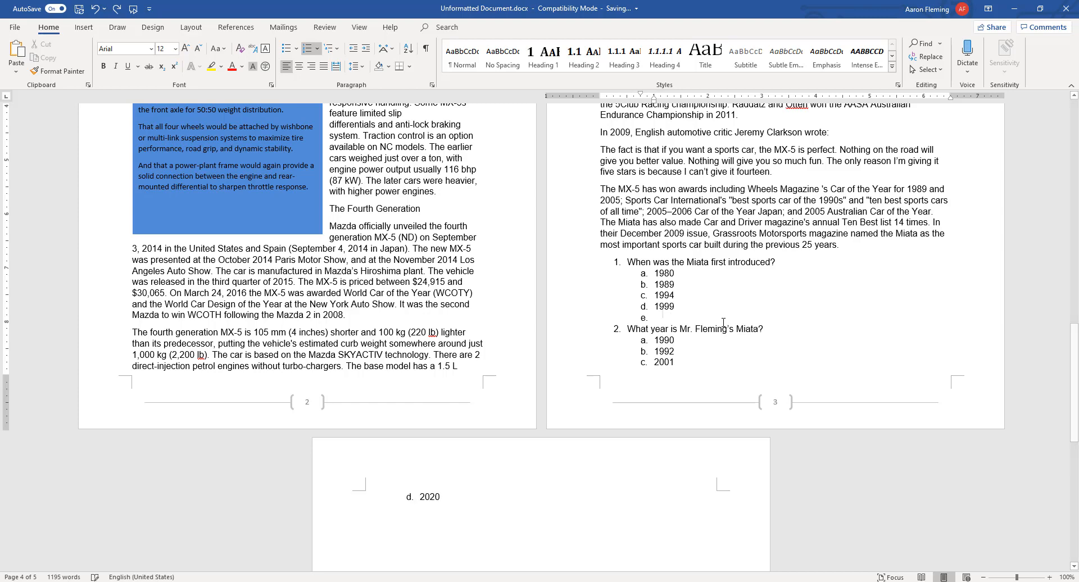
pyautogui.hotkey('shift', 'Tab')
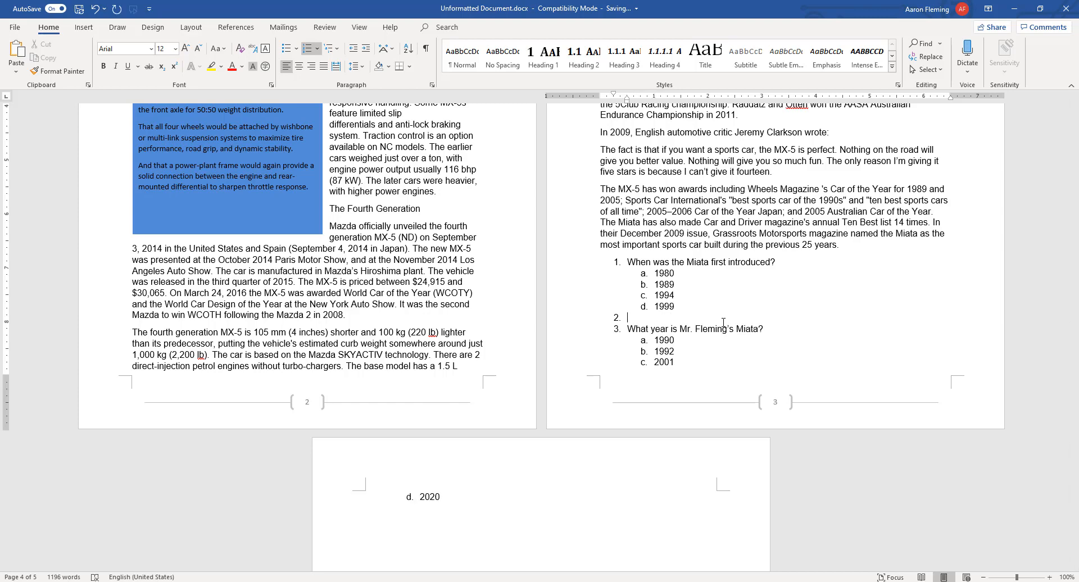
pyautogui.press('BackSpace')
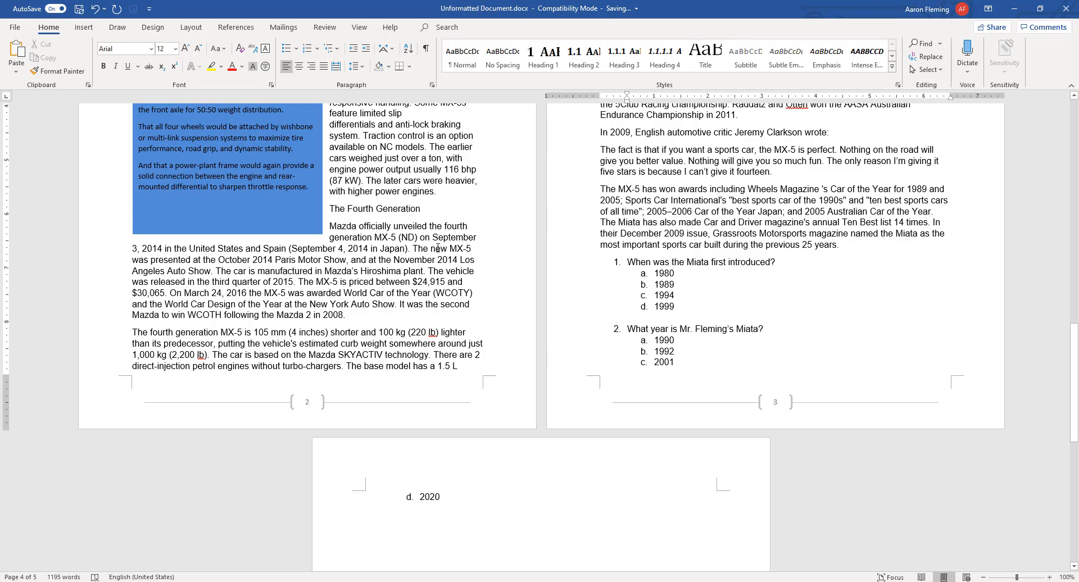
pyautogui.scroll(12, 432, 275)
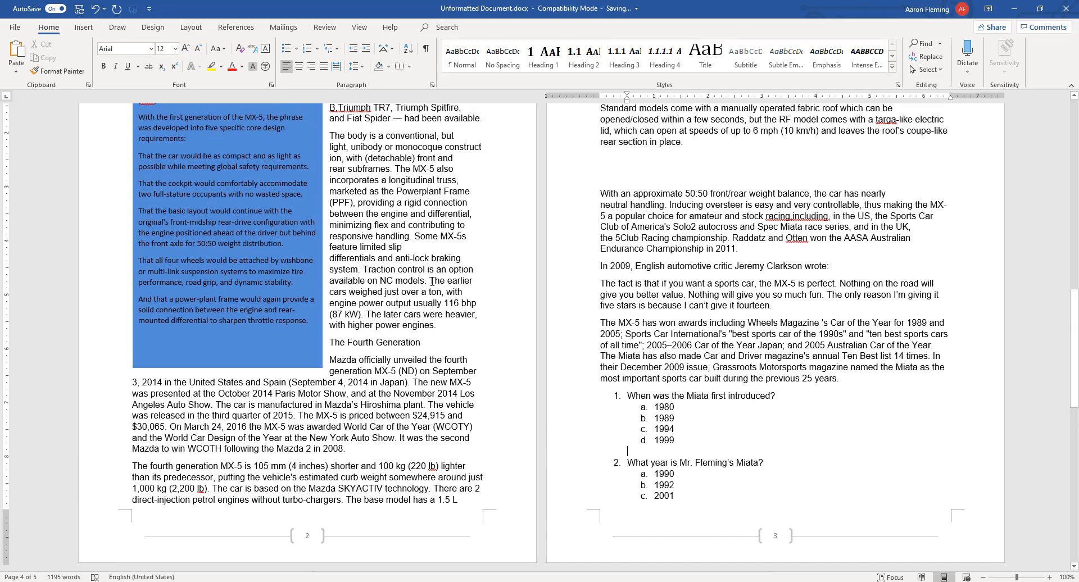
pyautogui.scroll(10, 431, 282)
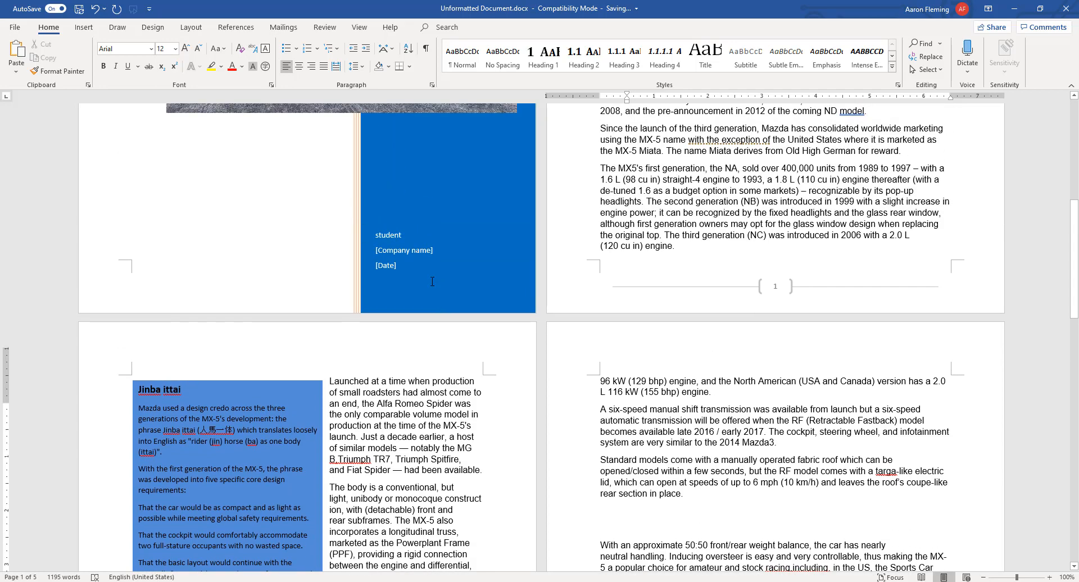
# - Apply the Heading 1 style to the line "The Fourth Generation" below the Jinba ittai sidebar
pyautogui.scroll(5, 431, 282)
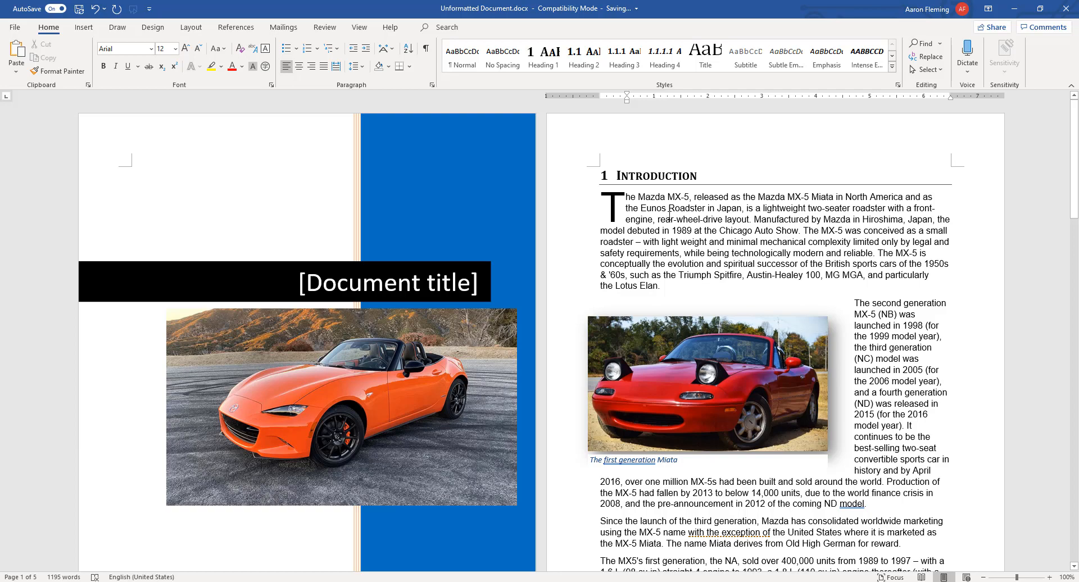
pyautogui.scroll(-8, 666, 215)
pyautogui.scroll(-8, 669, 216)
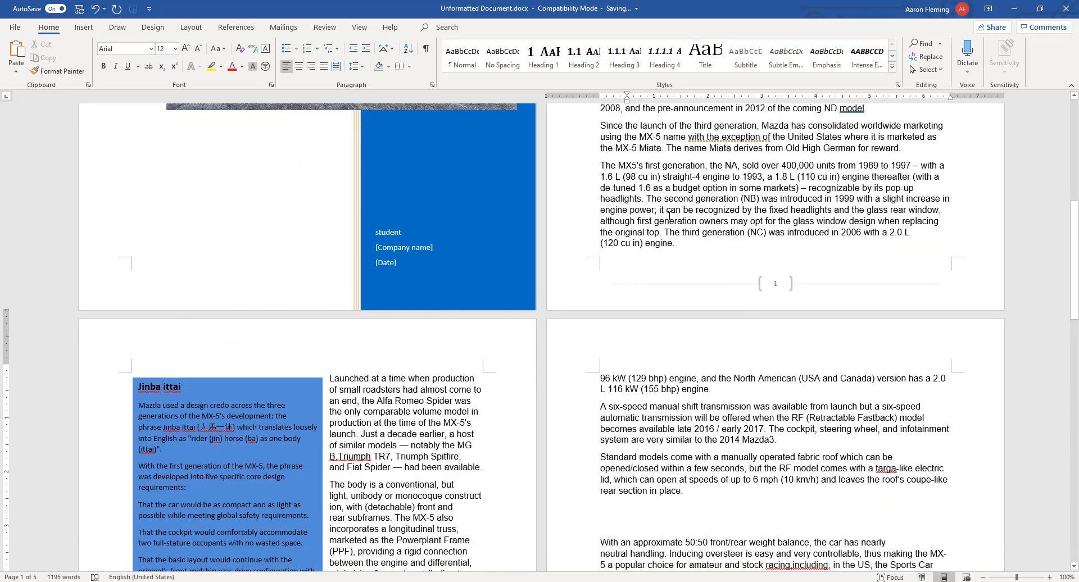
pyautogui.scroll(-4, 669, 216)
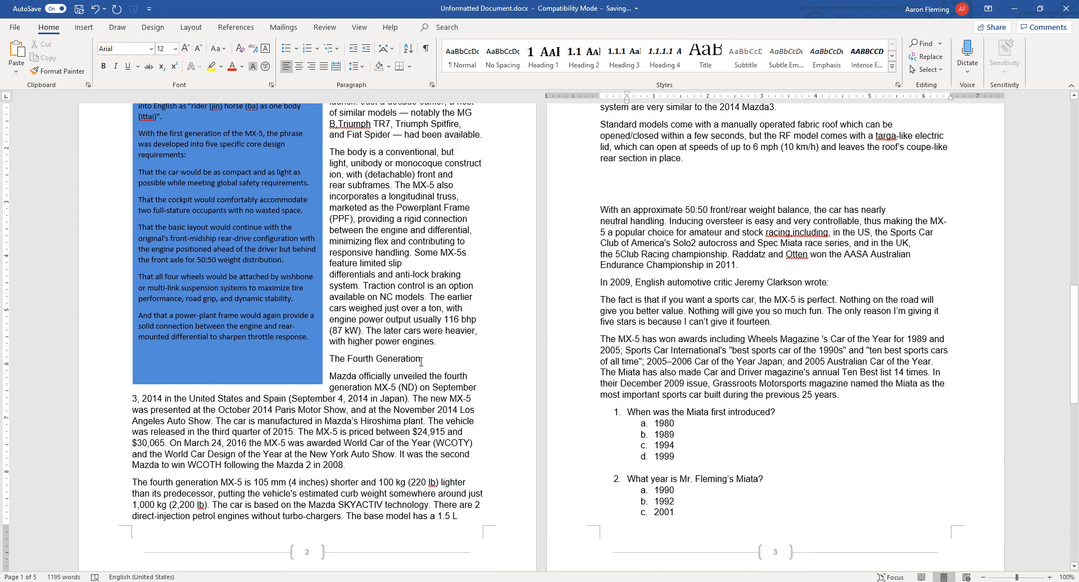
pyautogui.moveTo(424, 360); pyautogui.dragTo(332, 363)
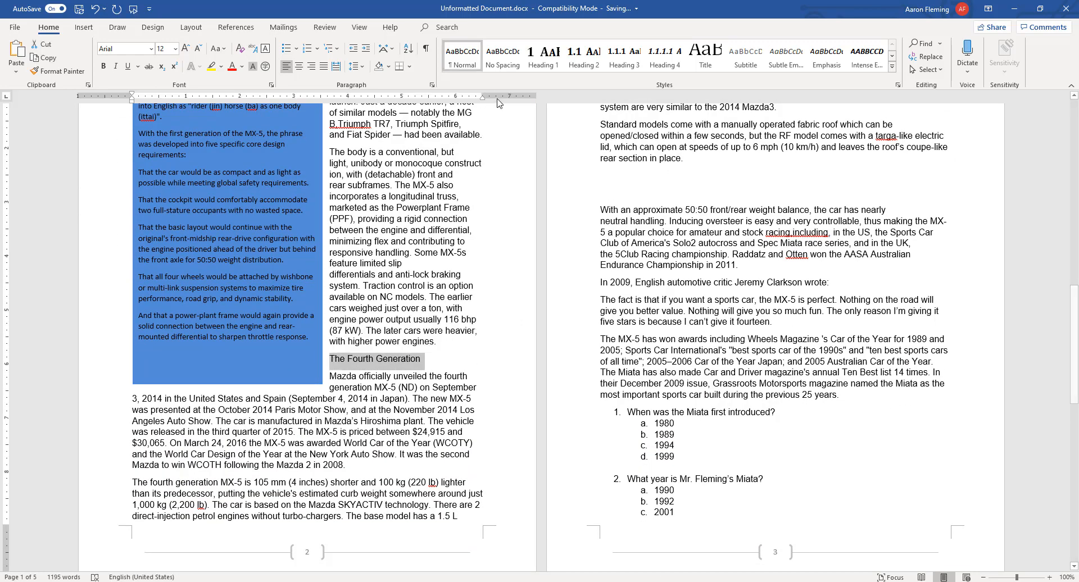
pyautogui.click(543, 59)
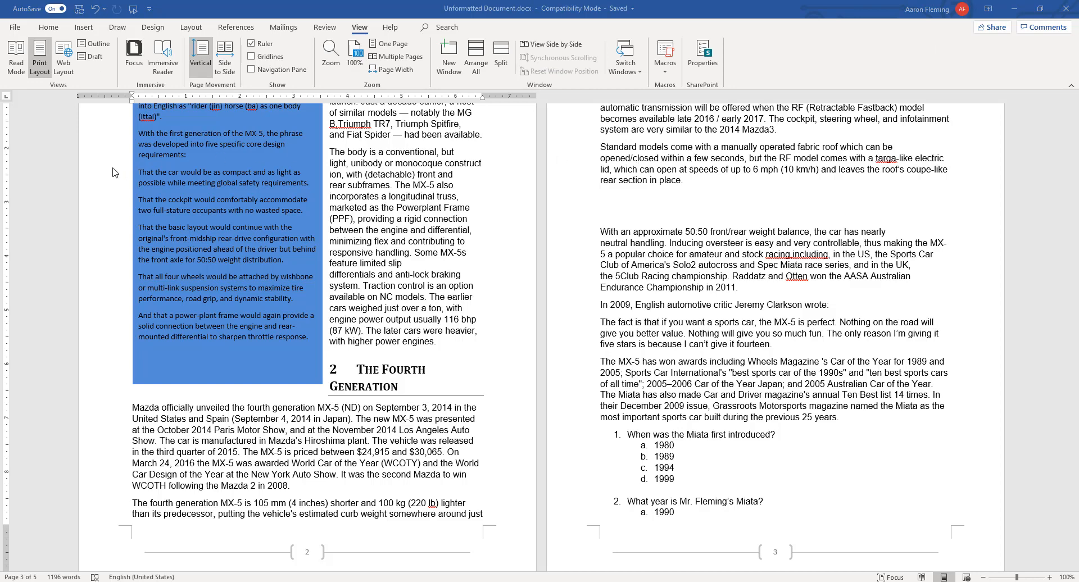
# - Show the Navigation Pane and use its headings to jump between Introduction and The Fourth Generation, reviewing the pages around them
pyautogui.click(254, 72)
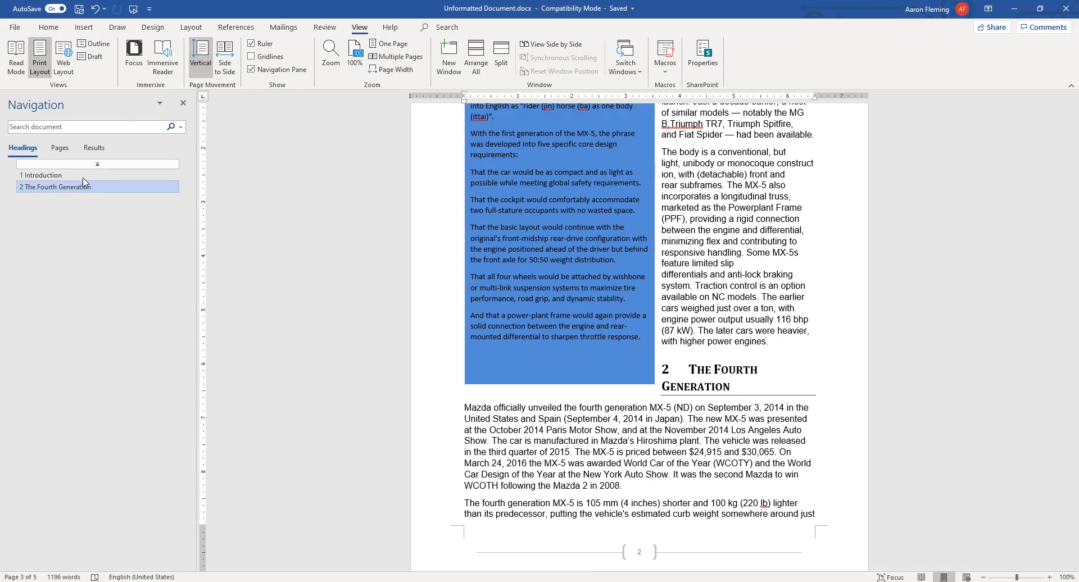
pyautogui.click(57, 176)
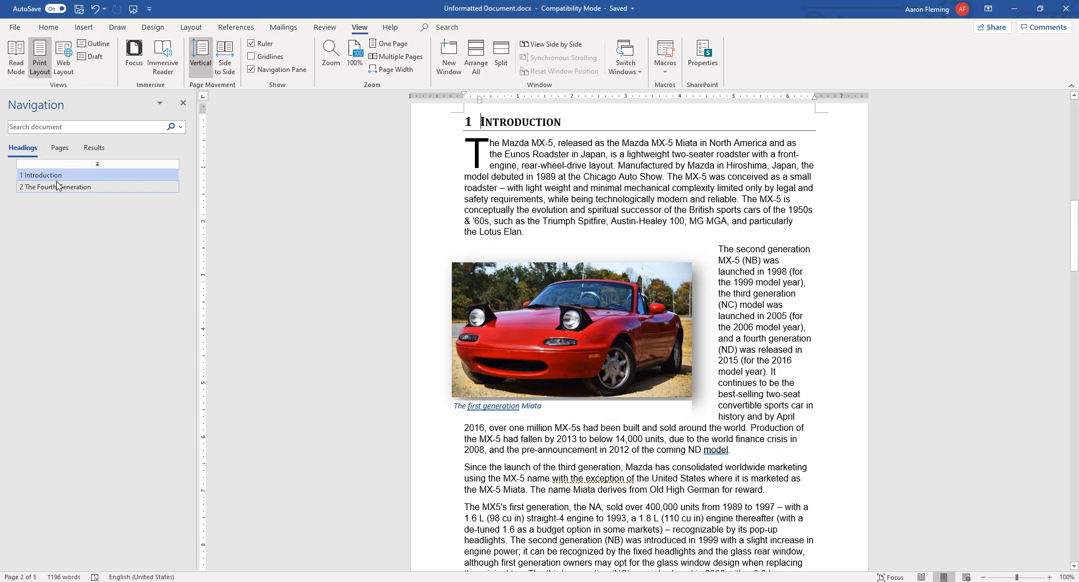
pyautogui.click(57, 187)
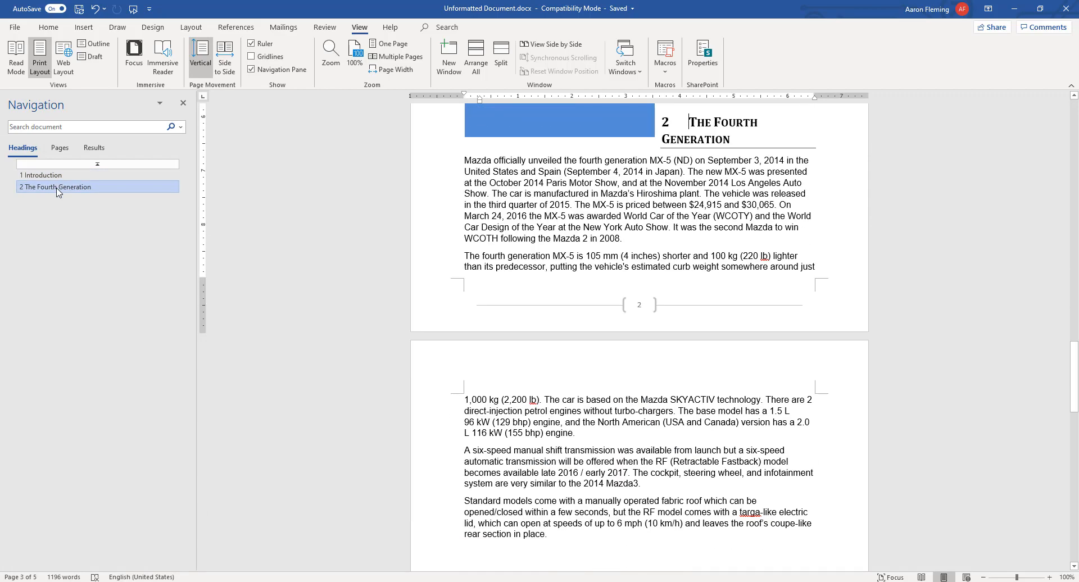
pyautogui.click(53, 176)
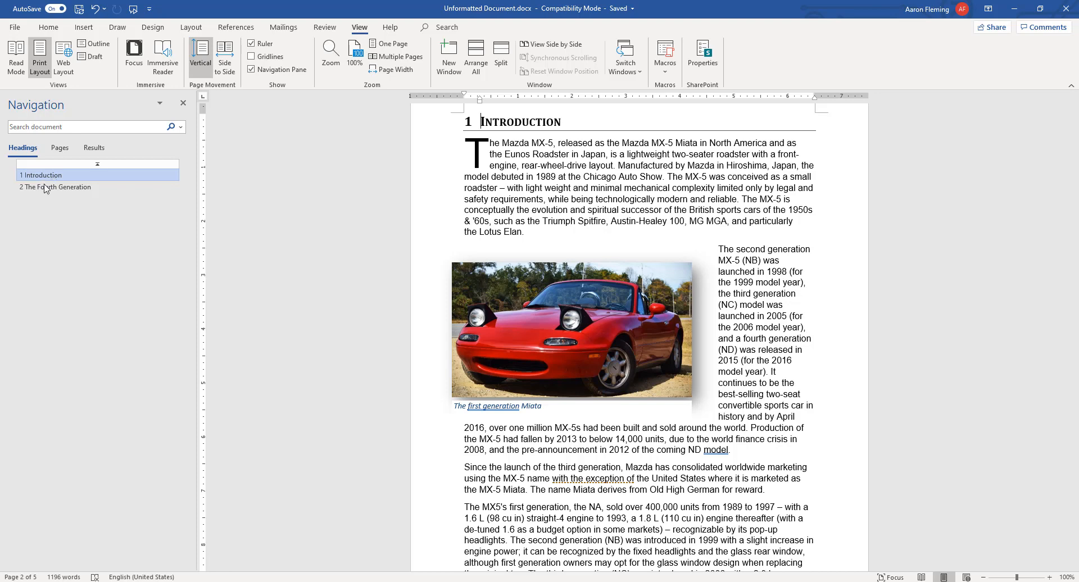
pyautogui.click(47, 188)
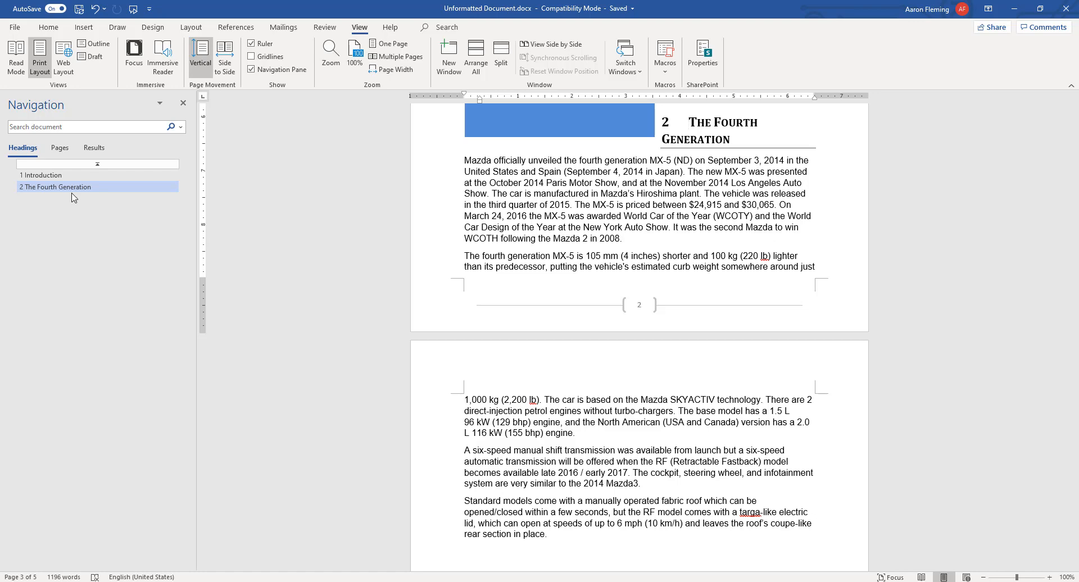
pyautogui.scroll(5, 506, 343)
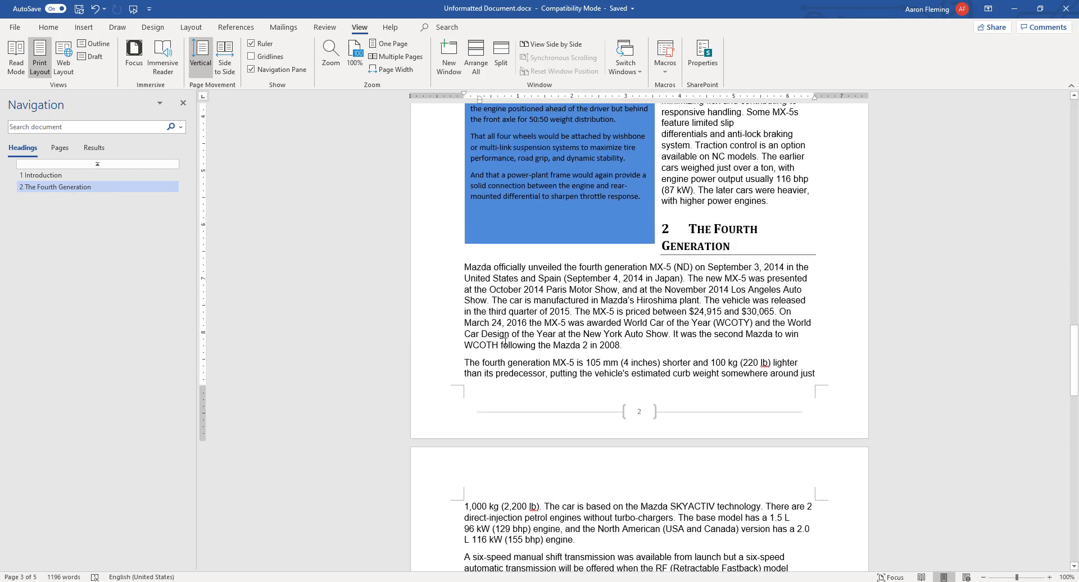
pyautogui.scroll(8, 505, 342)
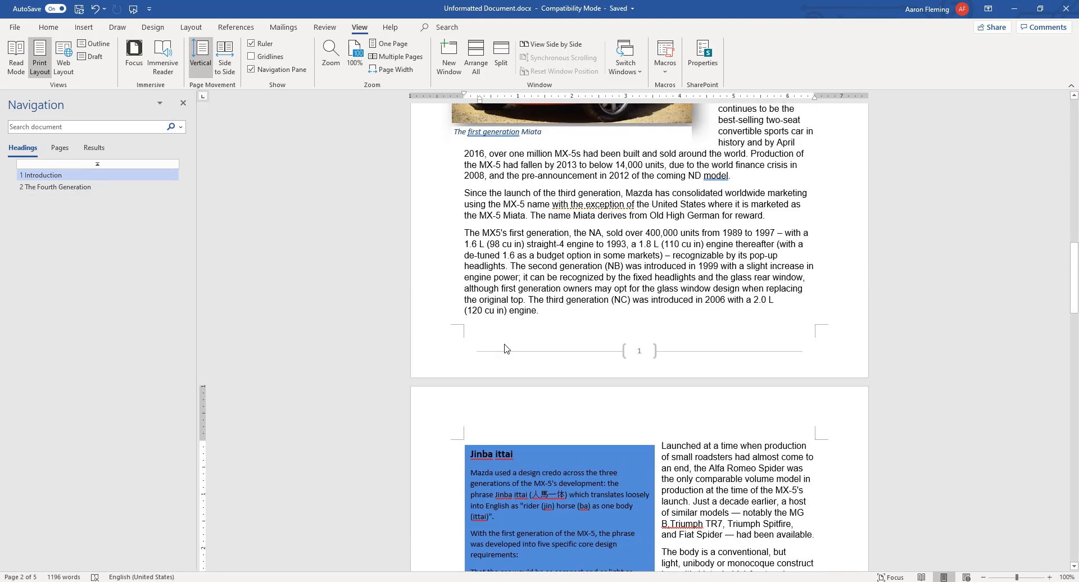
pyautogui.scroll(2, 505, 348)
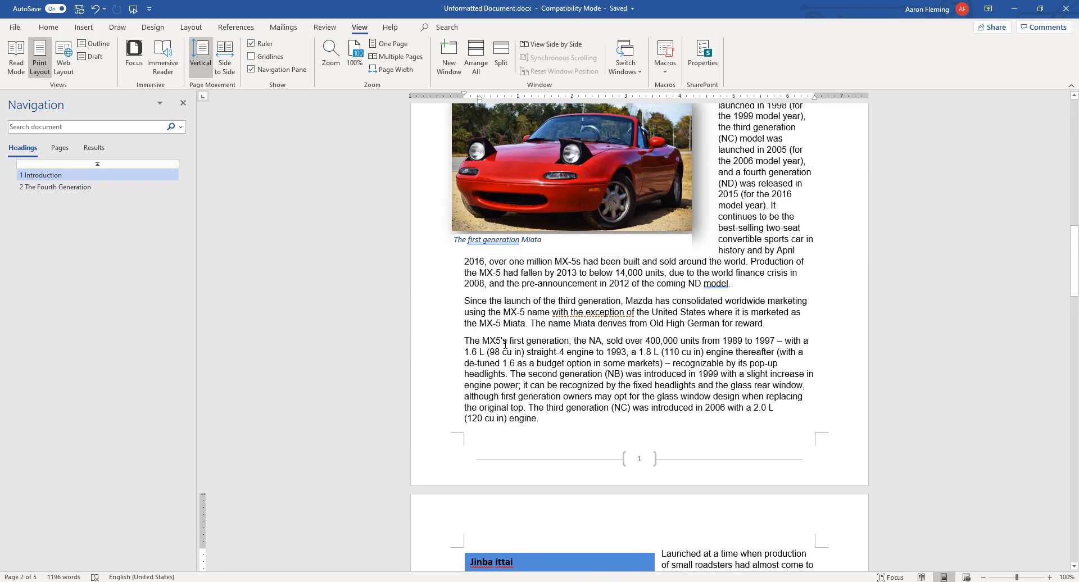